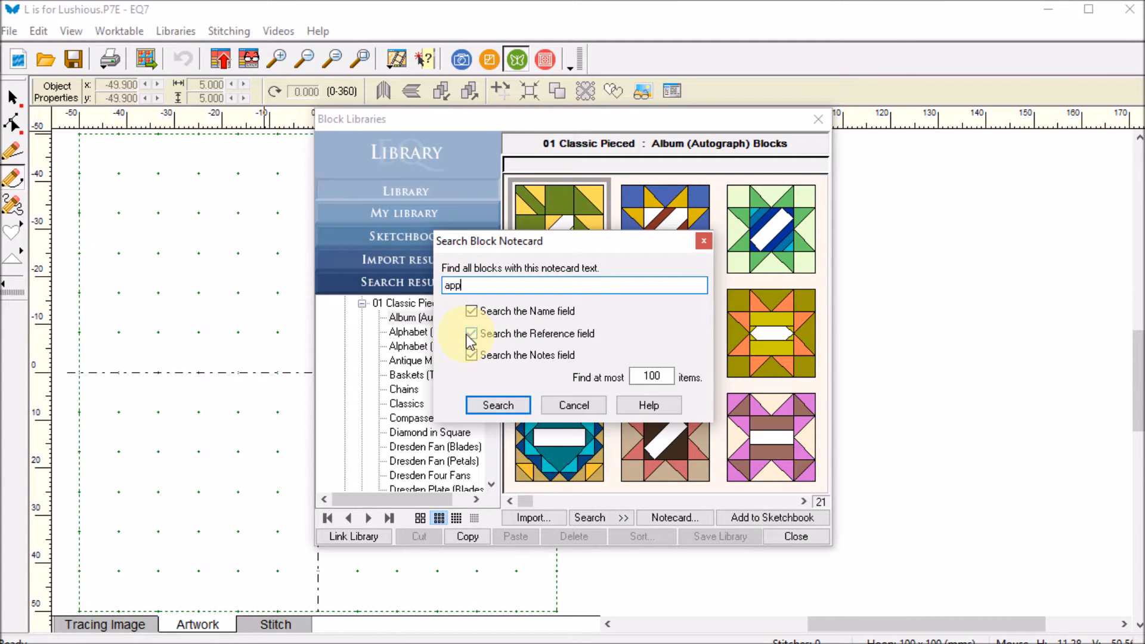
# Search the block library notecards for apple blocks and select the red single-leaf Apple block with the cream background.
pyautogui.click(506, 407)
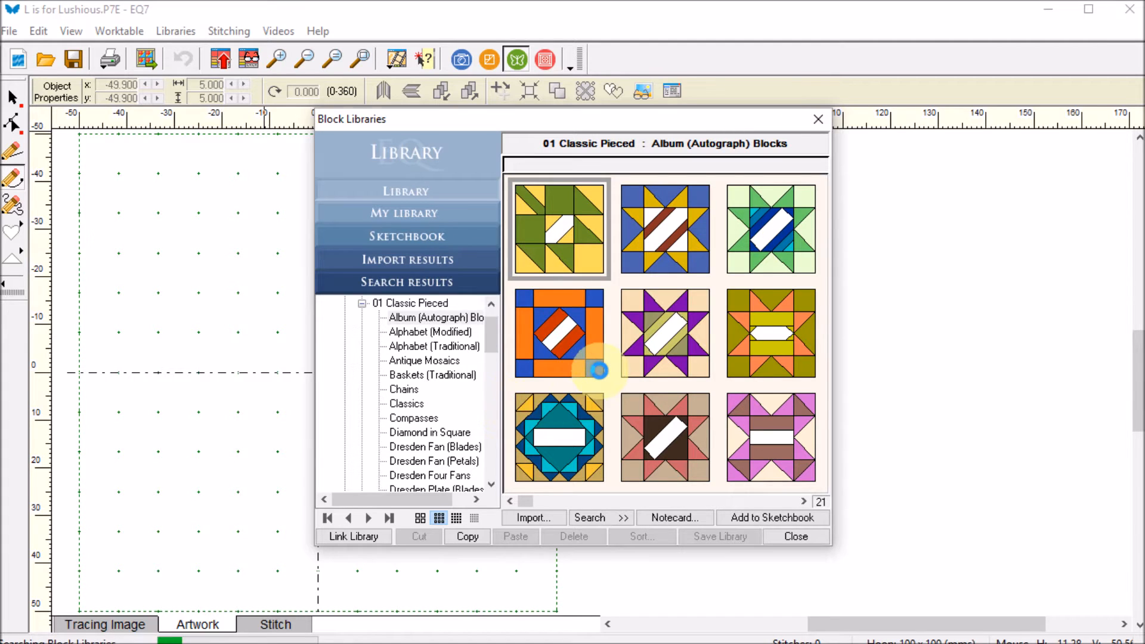
pyautogui.click(631, 376)
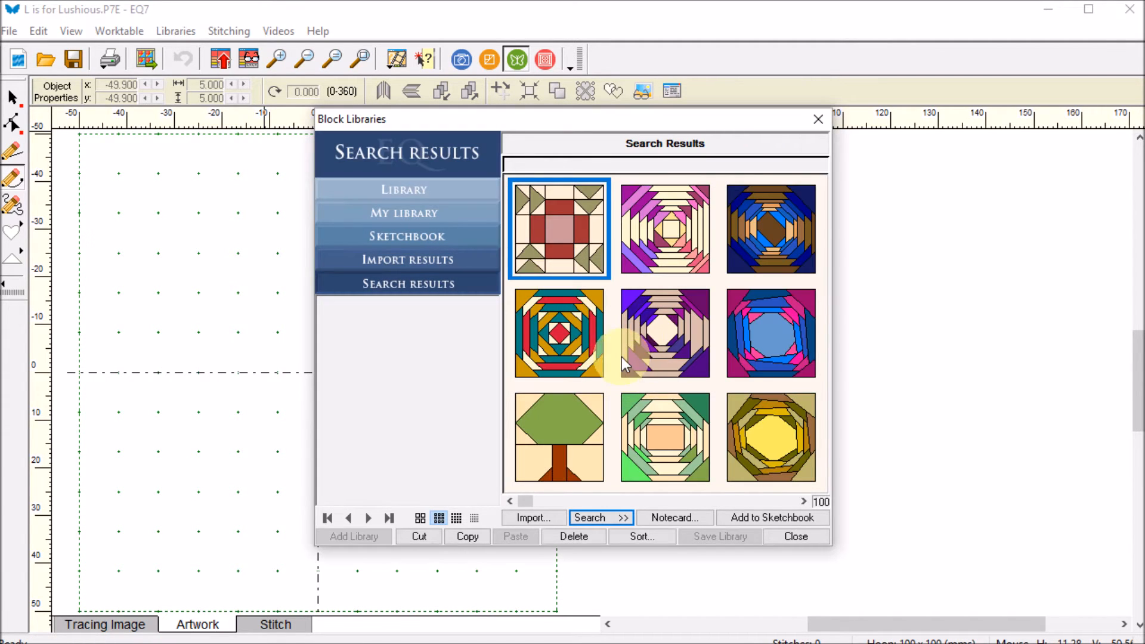
pyautogui.moveTo(529, 505); pyautogui.dragTo(700, 515)
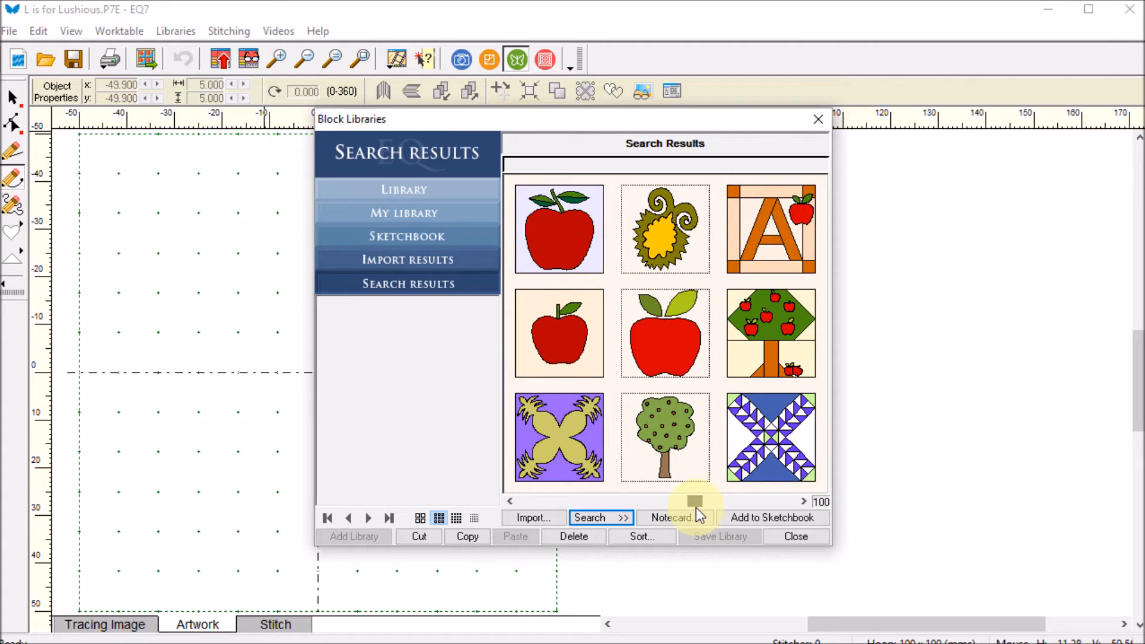
pyautogui.click(510, 500)
pyautogui.click(682, 365)
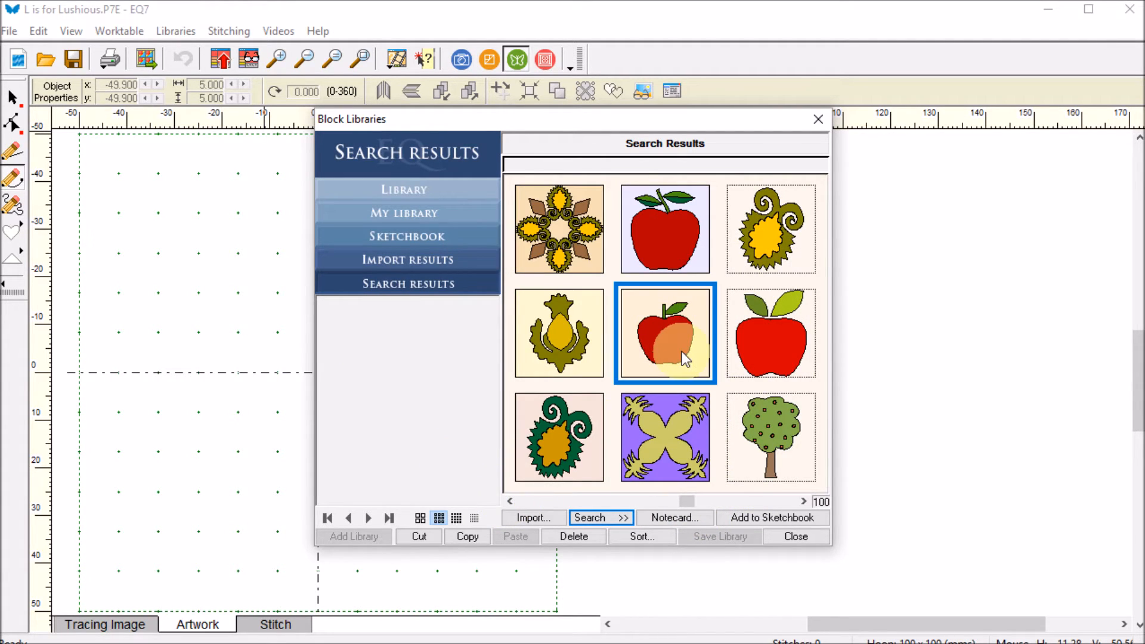
# Check the selected Apple block's notecard, add the block to the Sketchbook and close the library.
pyautogui.click(676, 517)
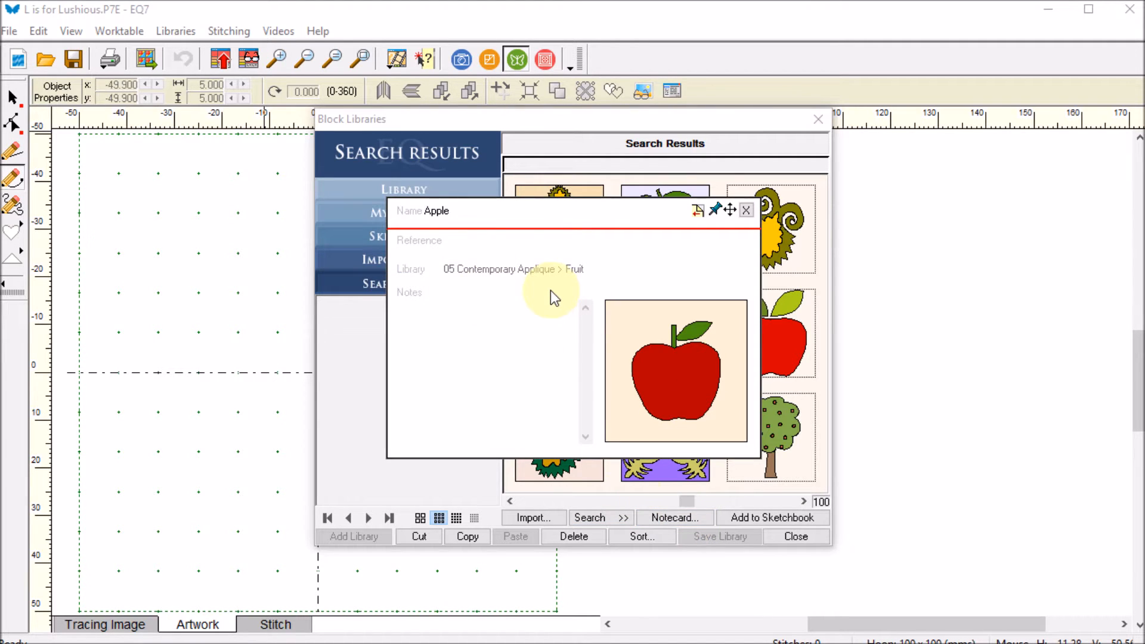
pyautogui.click(746, 210)
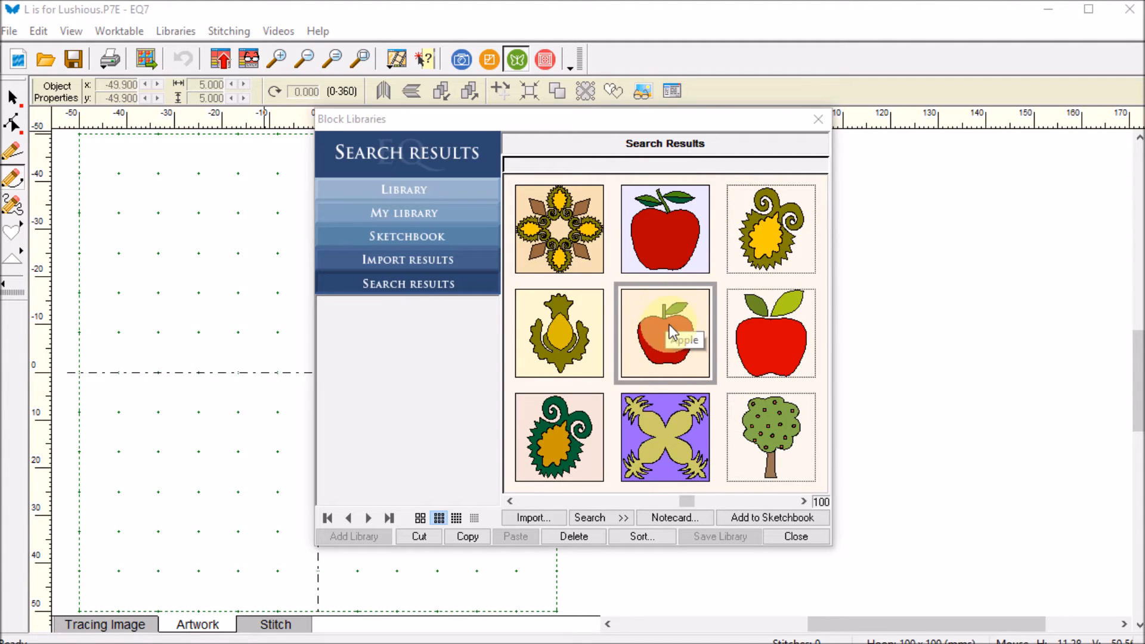
pyautogui.click(783, 525)
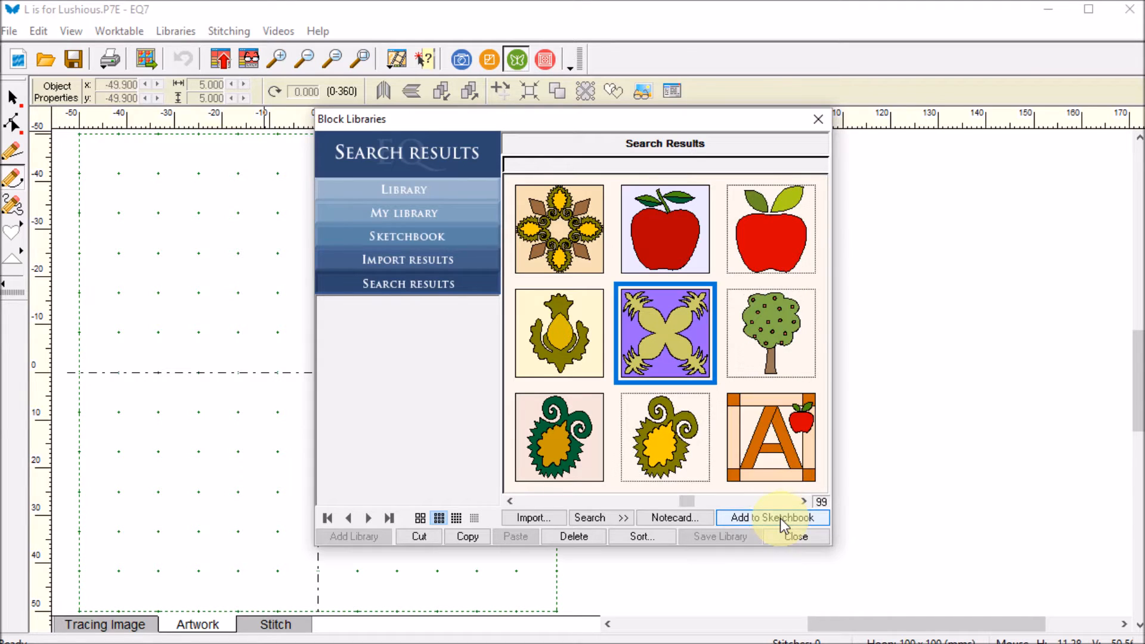
pyautogui.click(798, 536)
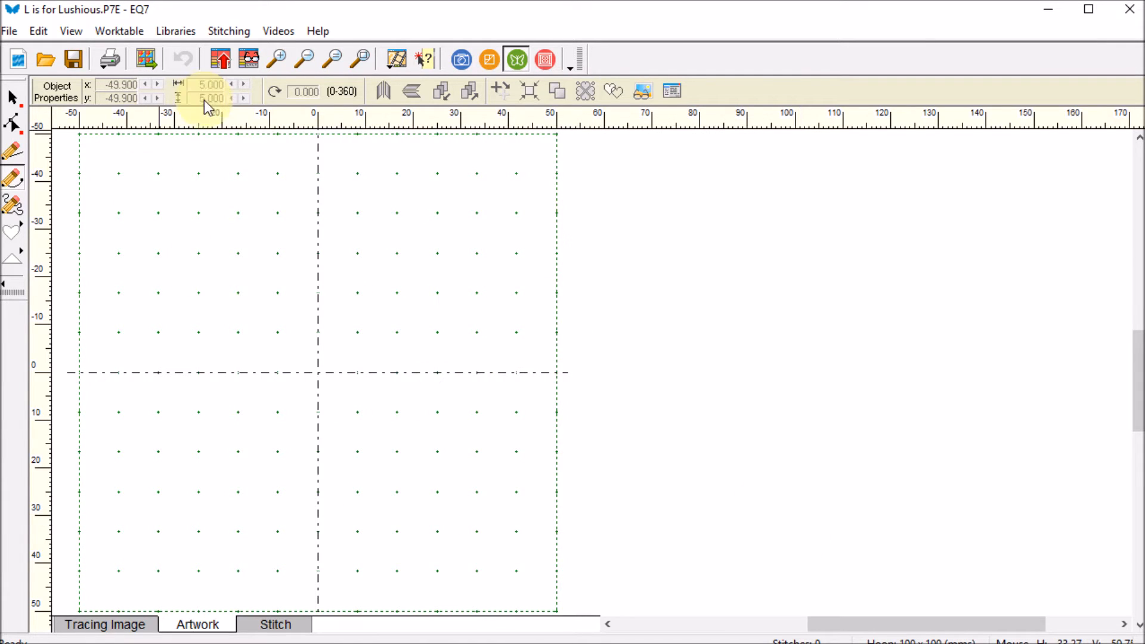
# Open the Apple block from the Project Sketchbook for editing and display its applique drawing.
pyautogui.click(248, 59)
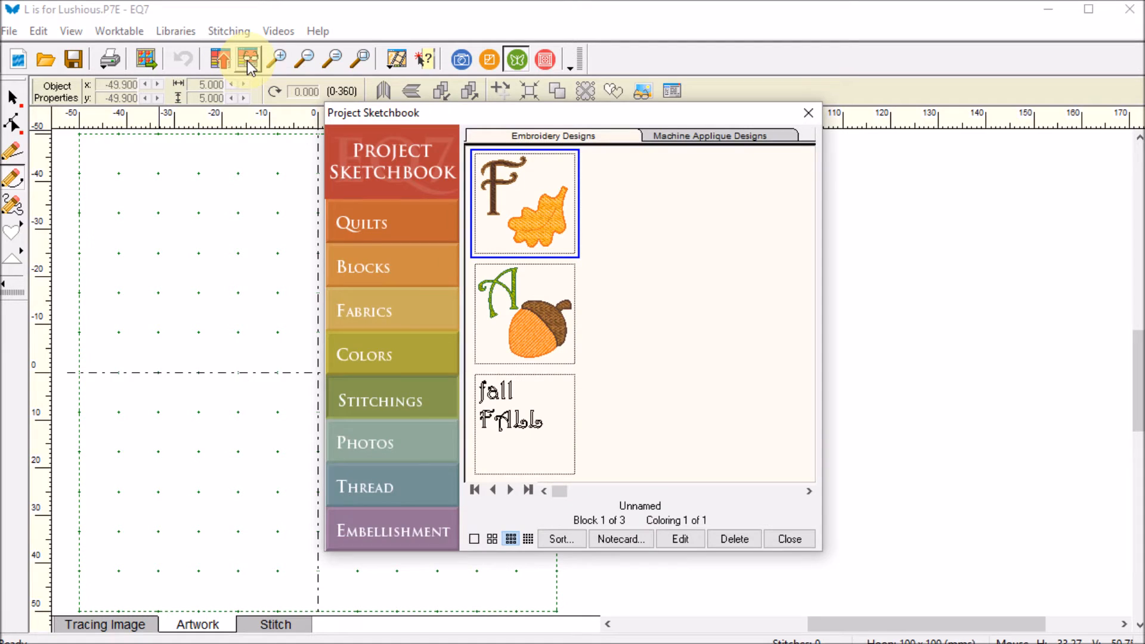
pyautogui.click(385, 273)
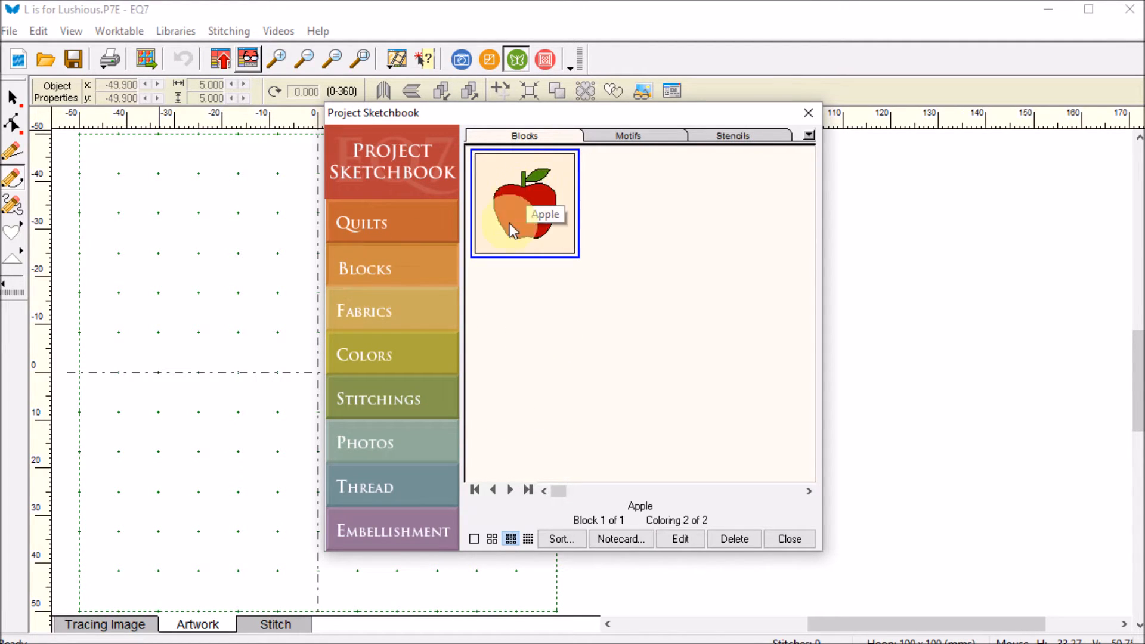
pyautogui.click(681, 539)
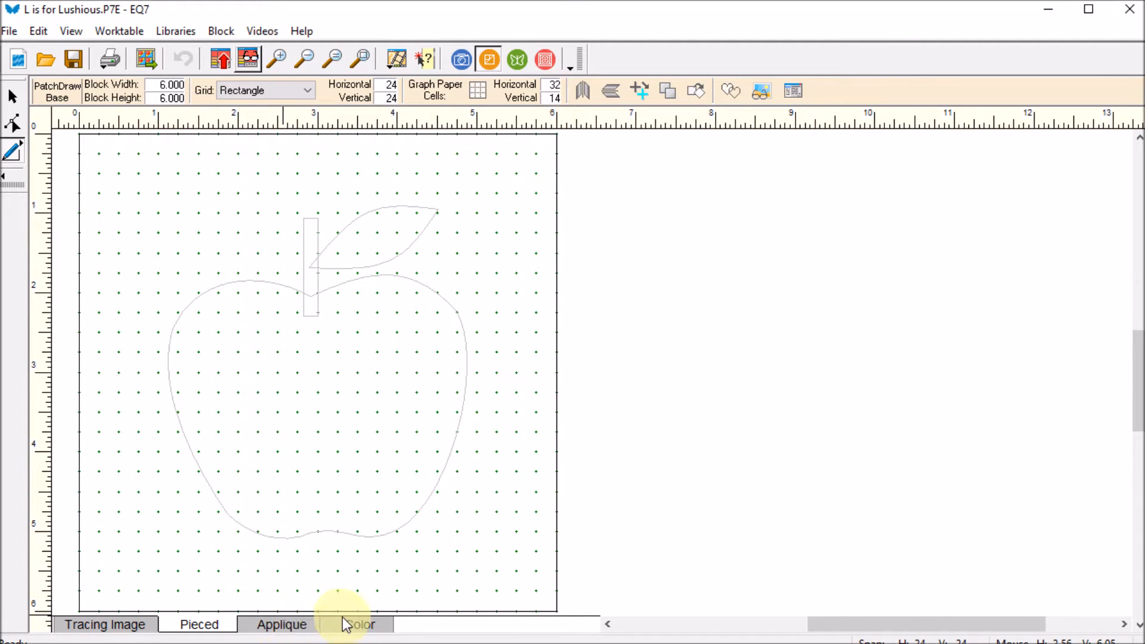
pyautogui.click(293, 624)
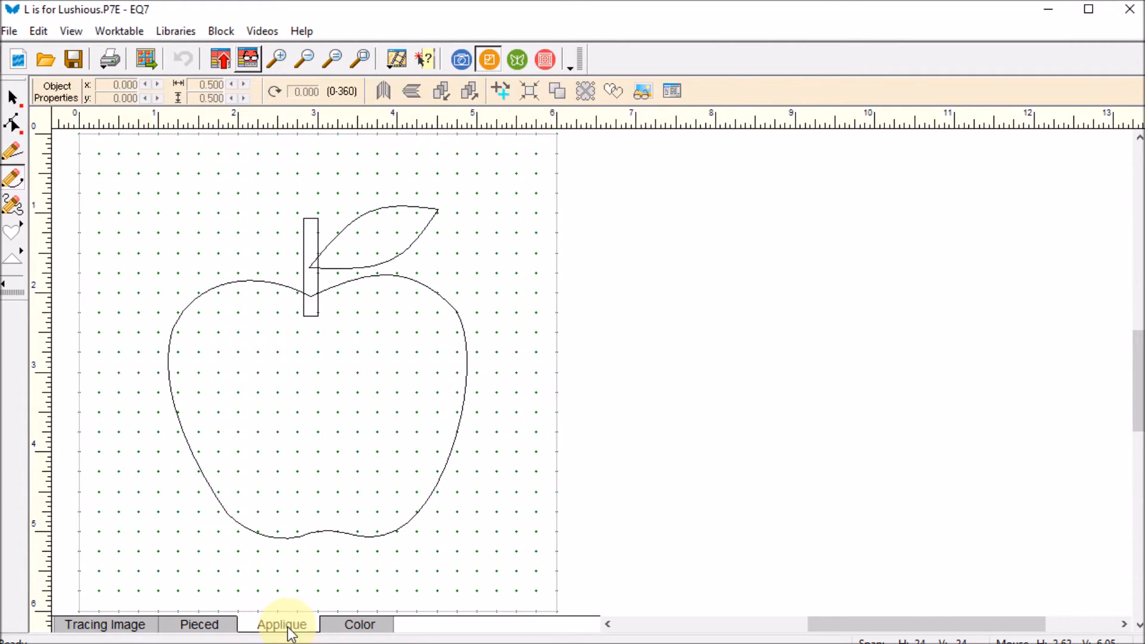
# Copy all the shapes of the apple drawing and paste them into the embroidery artwork worktable.
pyautogui.click(14, 104)
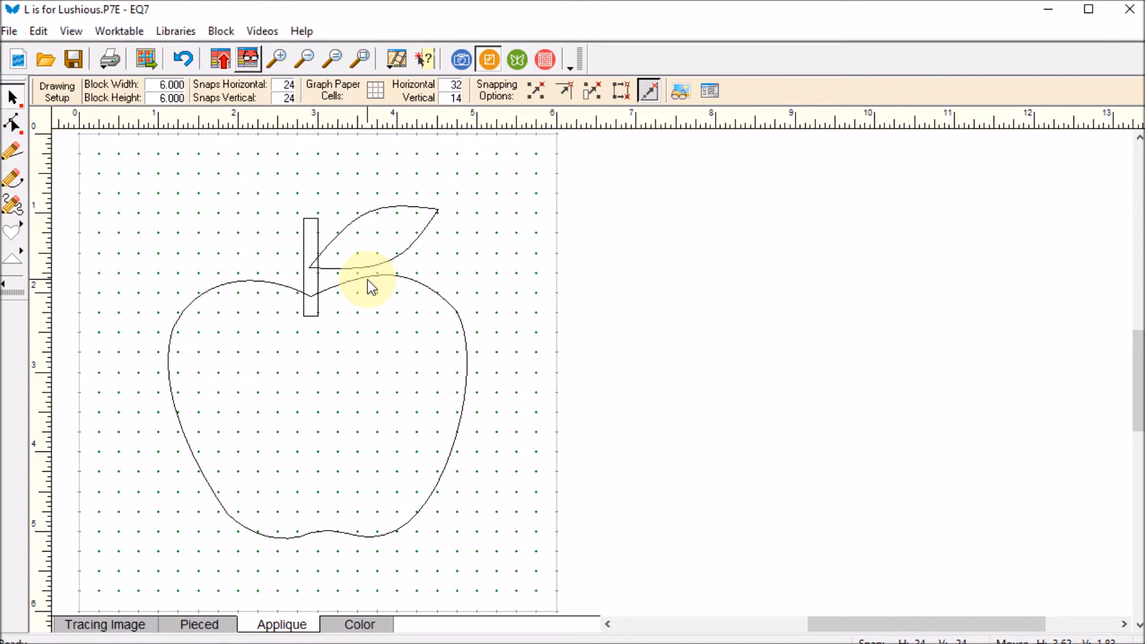
pyautogui.hotkey('ctrl', 'a')
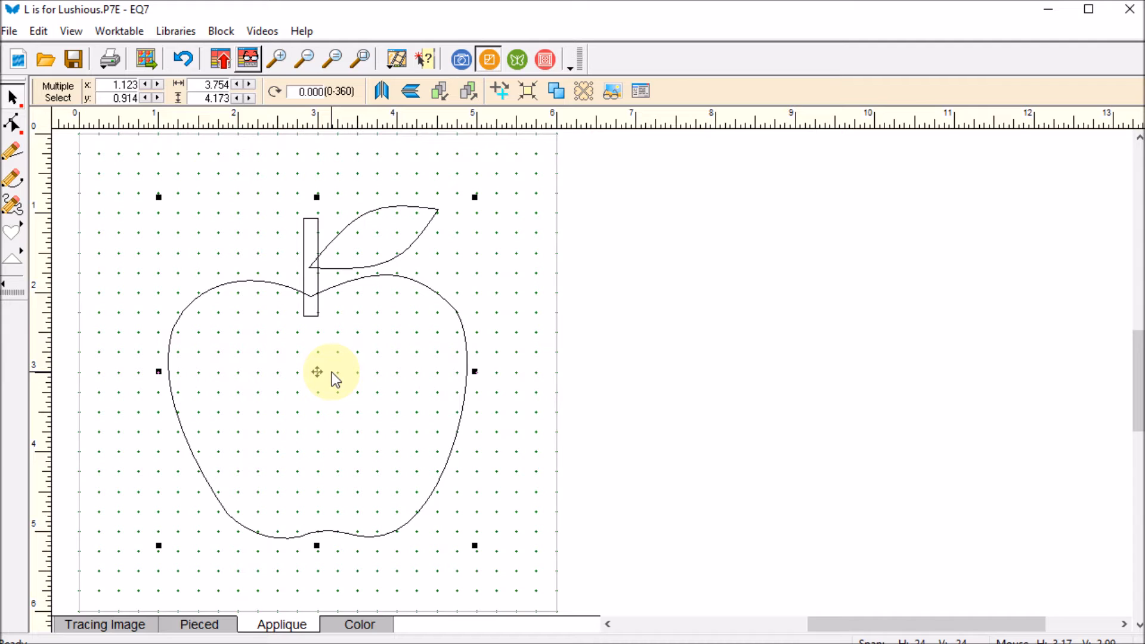
pyautogui.click(517, 61)
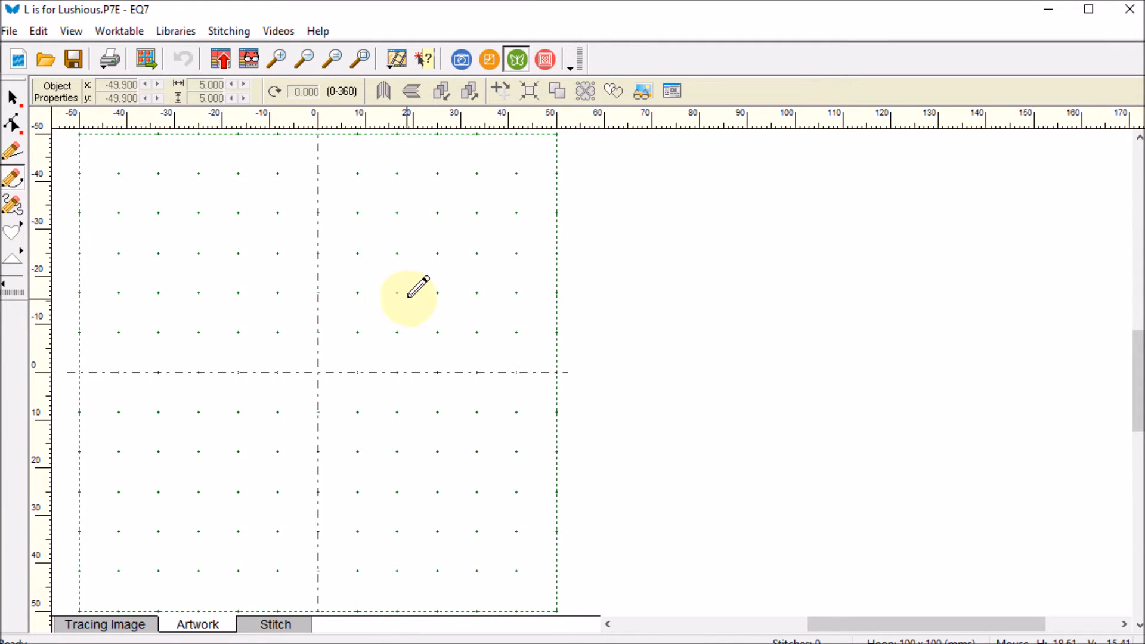
pyautogui.hotkey('ctrl', 'v')
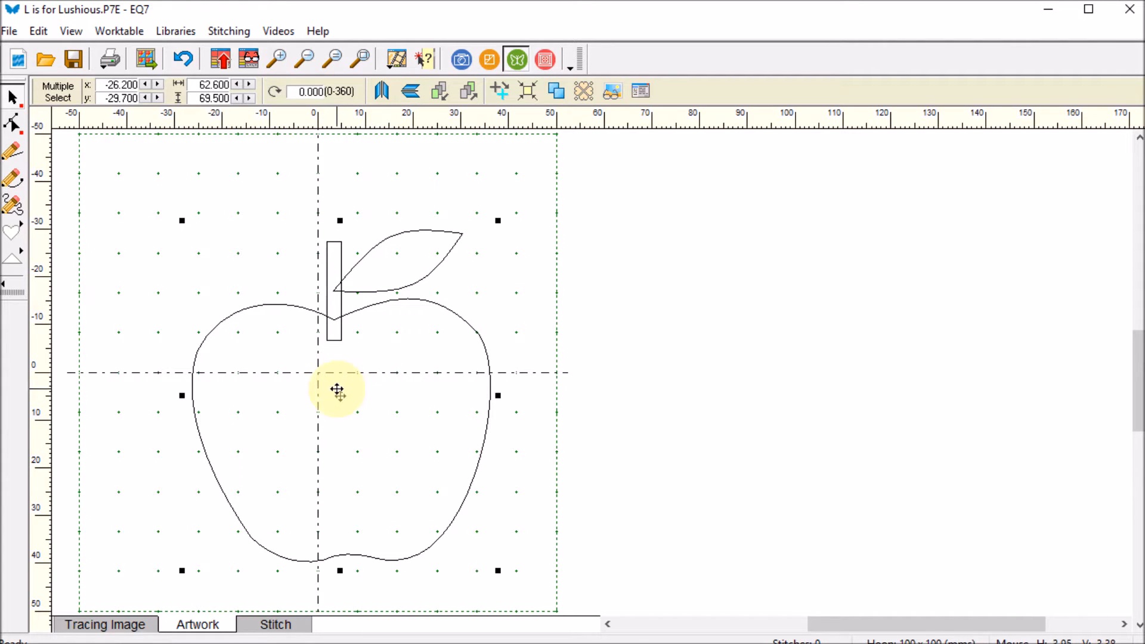
# Resize the pasted apple to 80% horizontally and 80% vertically.
pyautogui.rightClick(338, 396)
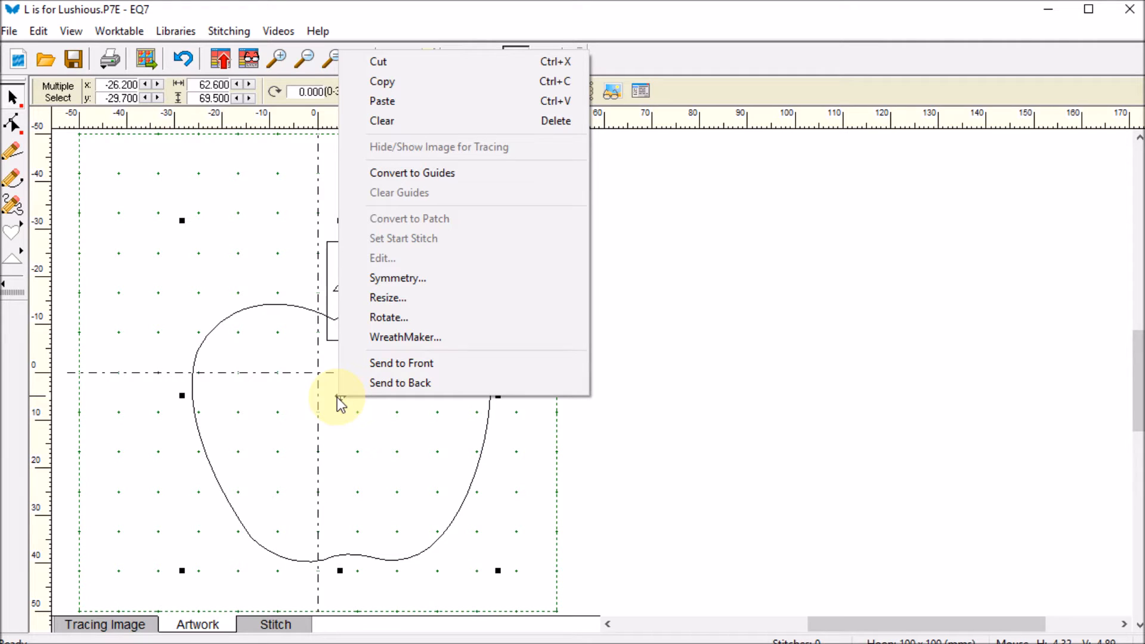
pyautogui.click(392, 298)
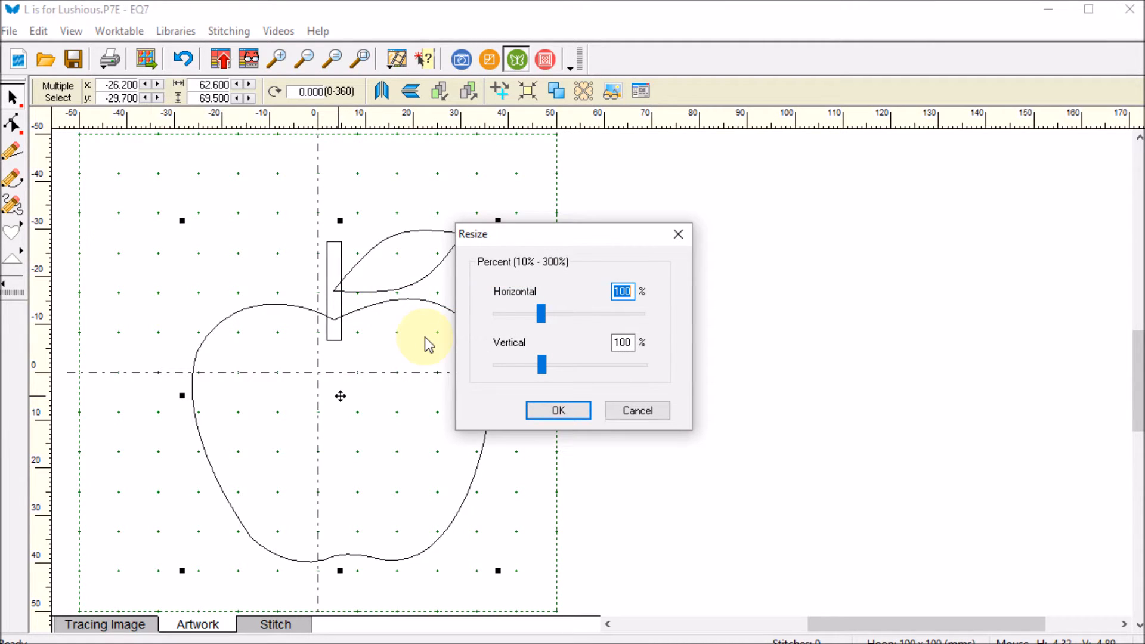
pyautogui.write('80')
pyautogui.press('Tab')
pyautogui.write('80')
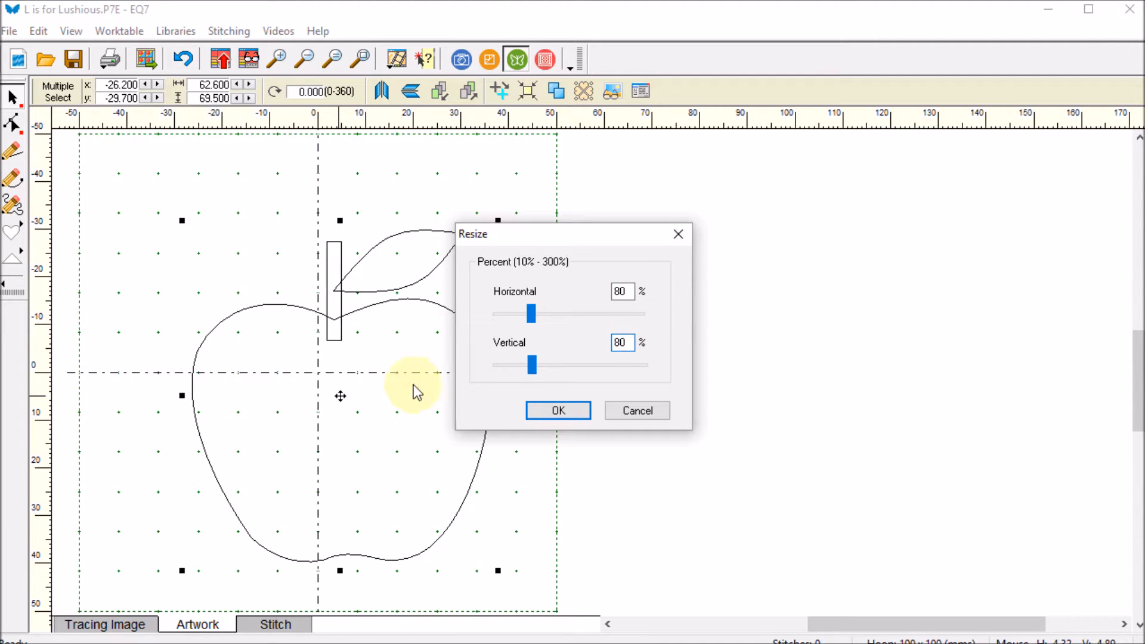
pyautogui.click(555, 411)
# Move the apple toward the lower right of the hoop and resize it to 105% horizontally and vertically.
pyautogui.moveTo(340, 394); pyautogui.dragTo(392, 420)
pyautogui.rightClick(392, 419)
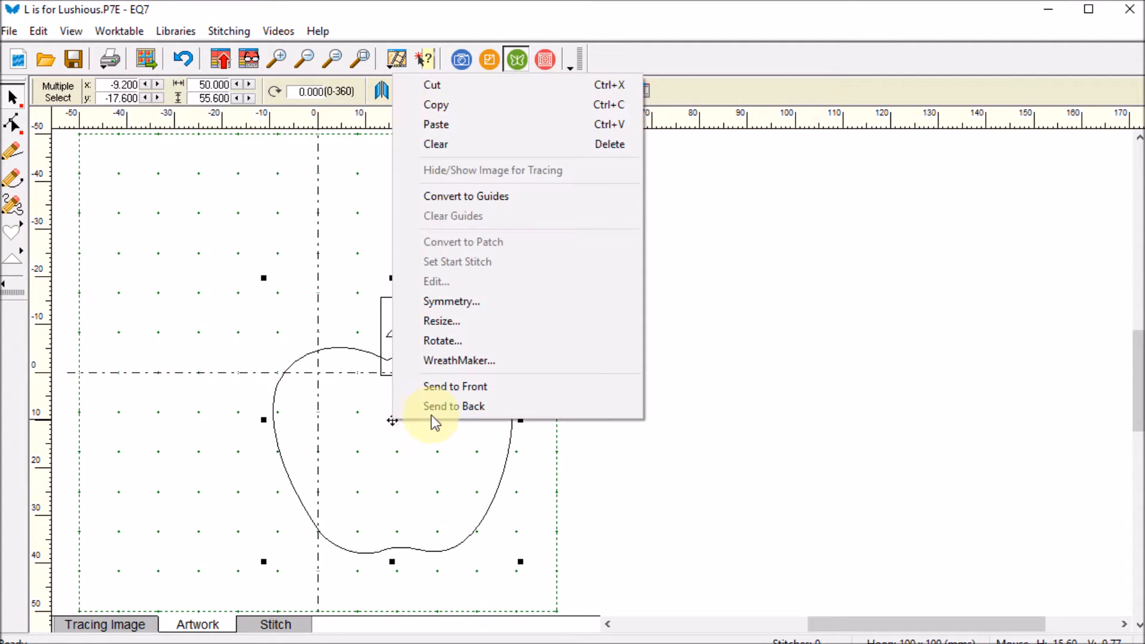
pyautogui.click(457, 321)
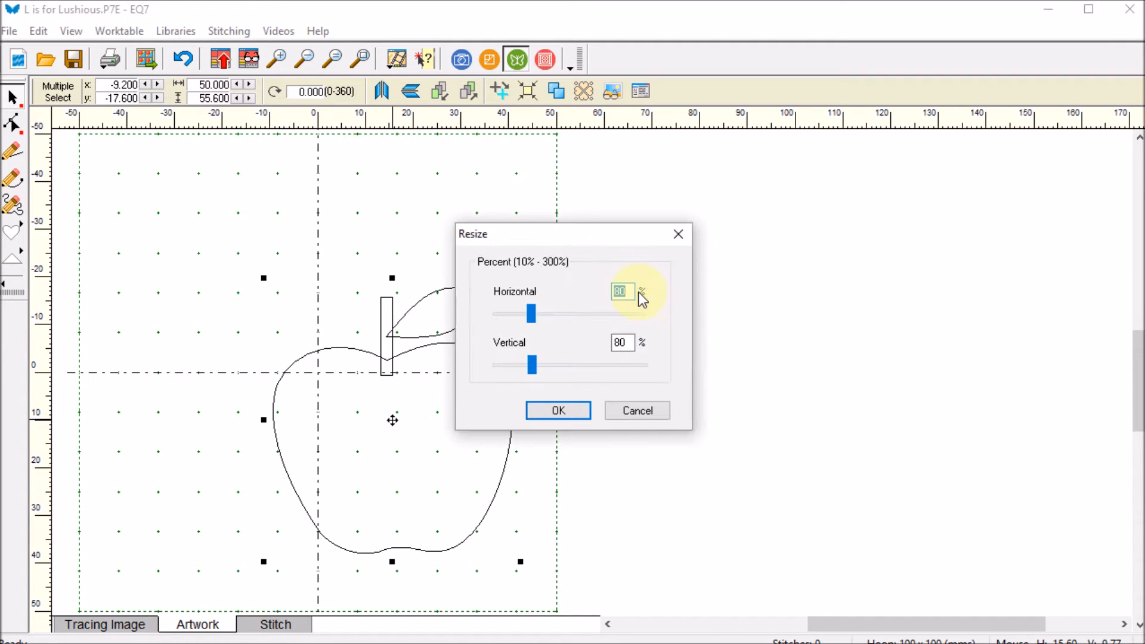
pyautogui.write('105')
pyautogui.press('Tab')
pyautogui.press('Tab')
pyautogui.write('105')
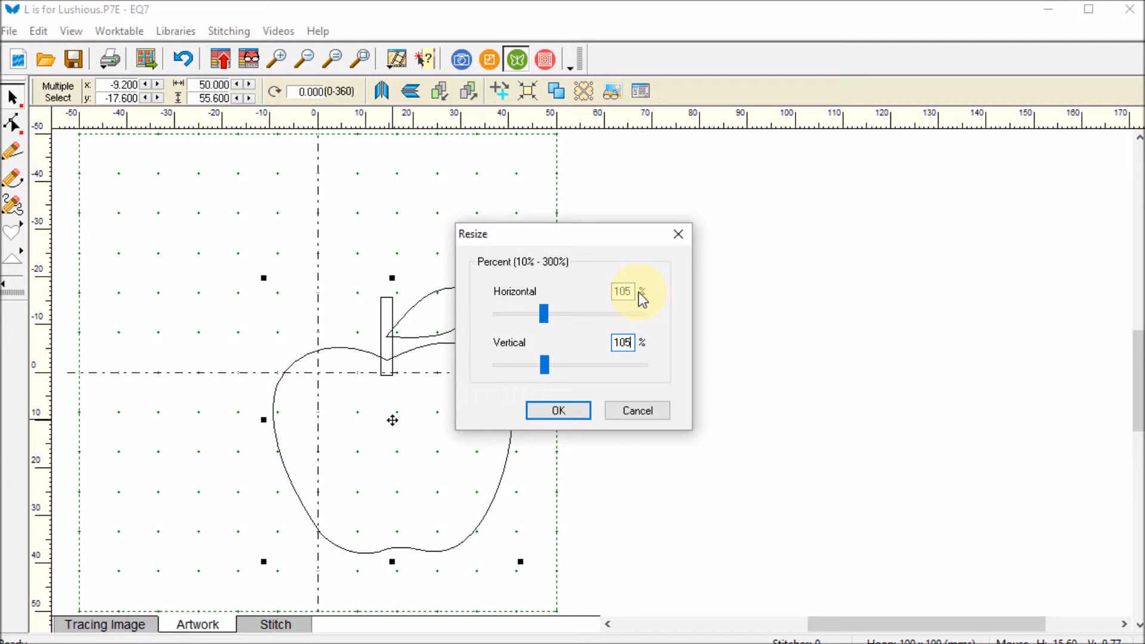
pyautogui.click(562, 413)
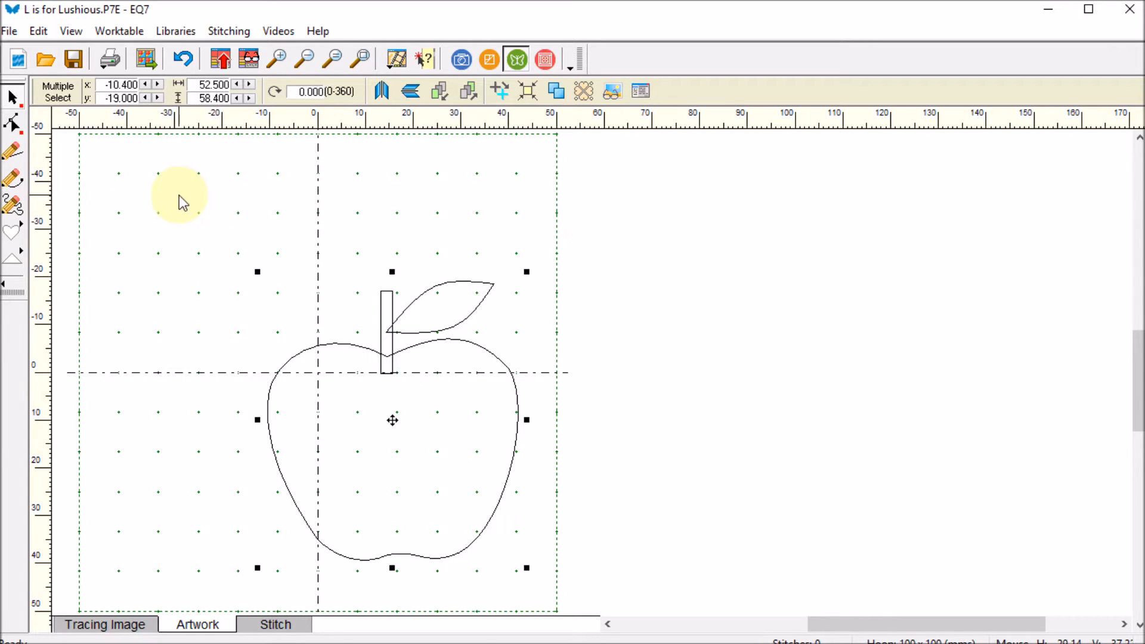
# Move the leaf off the stem to just right of it and rotate it counterclockwise so it stands steeper.
pyautogui.click(13, 123)
pyautogui.click(13, 97)
pyautogui.click(448, 335)
pyautogui.moveTo(439, 306); pyautogui.dragTo(454, 312)
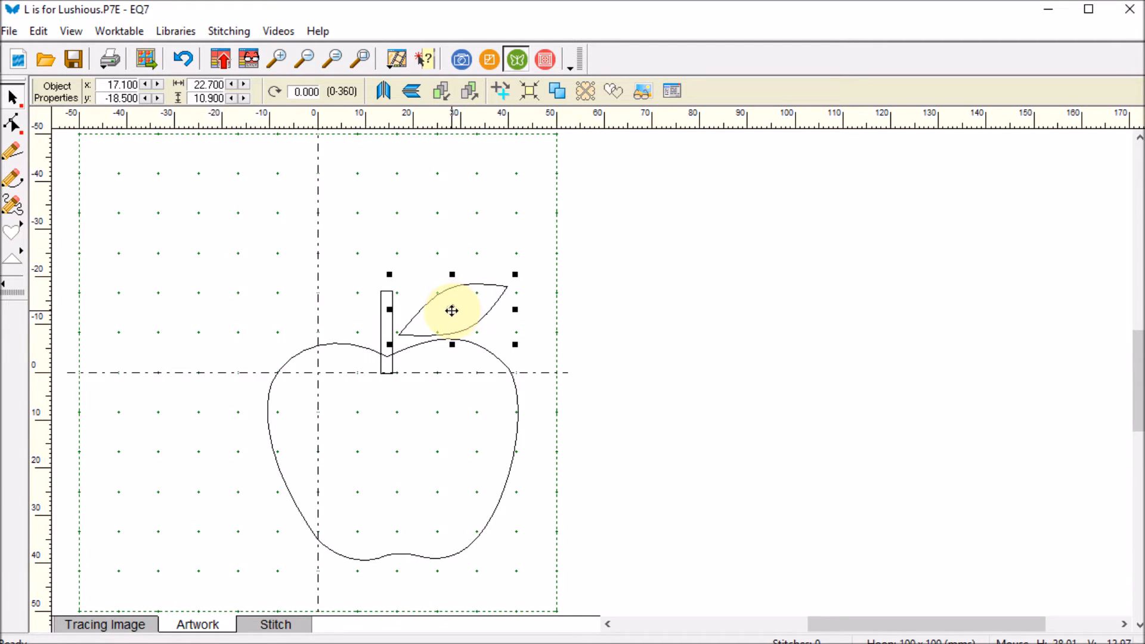
pyautogui.click(452, 311)
pyautogui.moveTo(512, 270); pyautogui.dragTo(501, 263)
pyautogui.moveTo(455, 308); pyautogui.dragTo(448, 316)
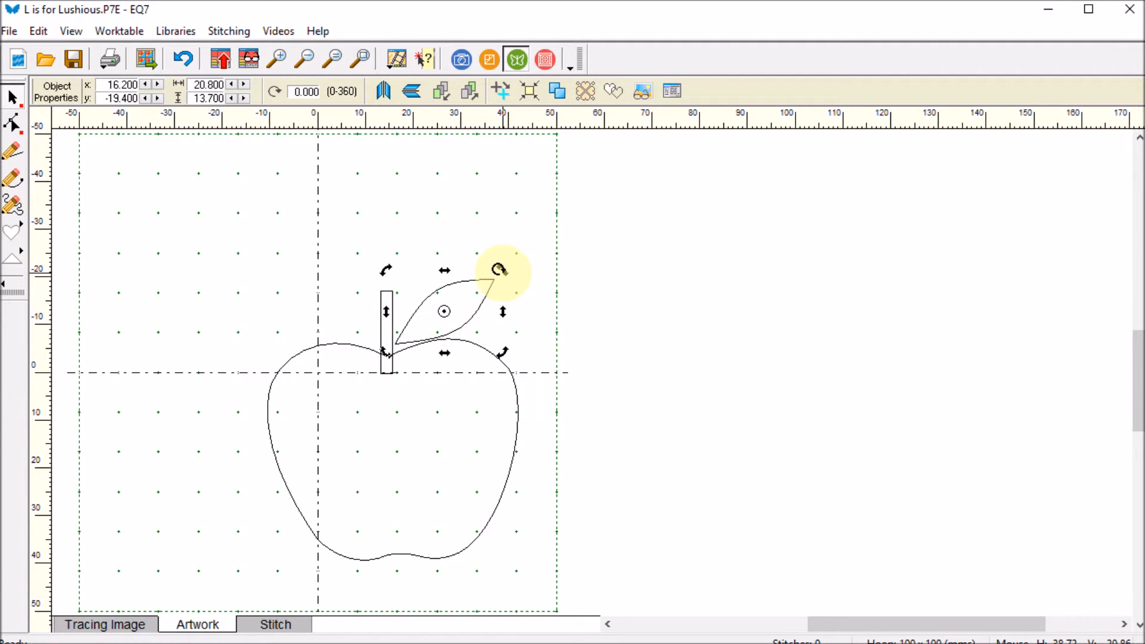
pyautogui.moveTo(501, 269); pyautogui.dragTo(494, 266)
pyautogui.moveTo(442, 316); pyautogui.dragTo(443, 309)
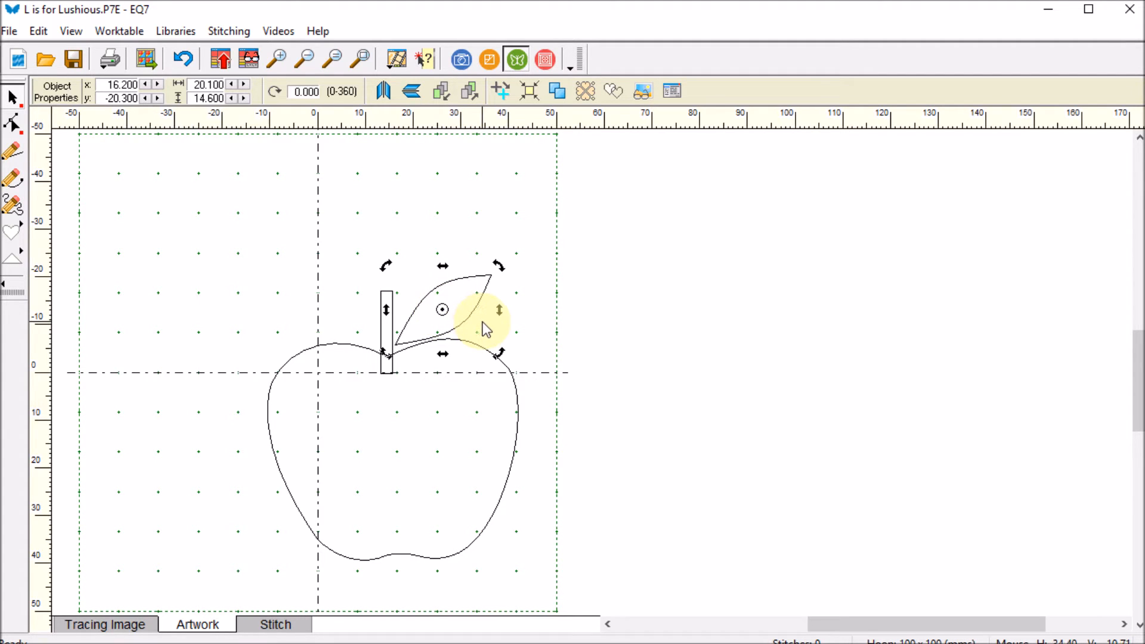
pyautogui.click(622, 300)
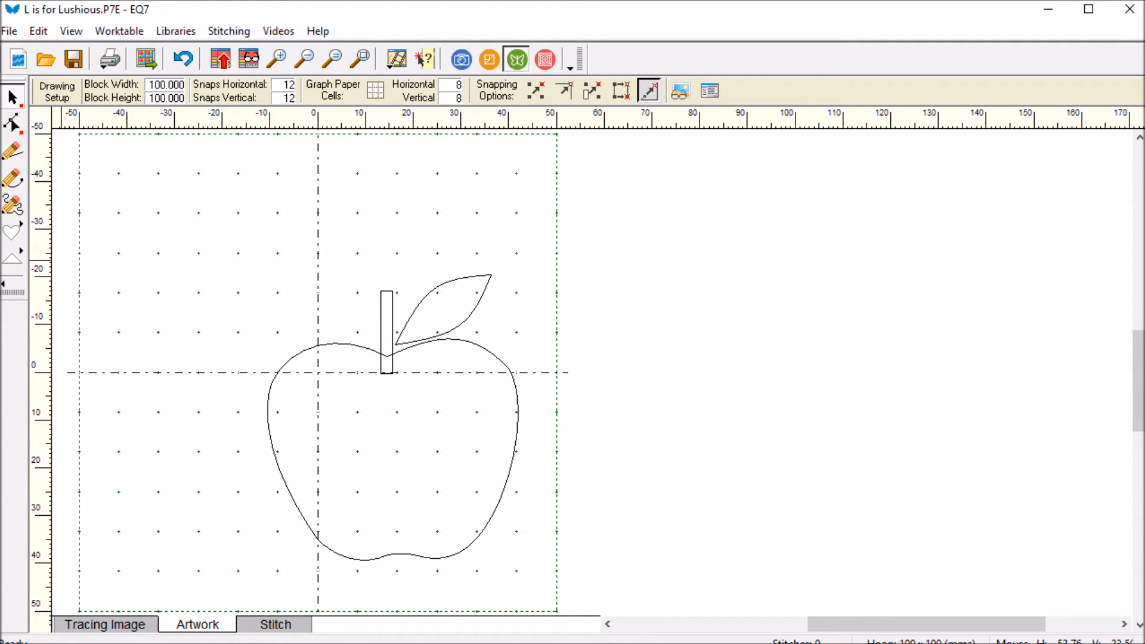
# Duplicate the apple's stem and place the copy in the empty area above the apple, at about x -8.4, y -36.9.
pyautogui.click(15, 99)
pyautogui.click(387, 329)
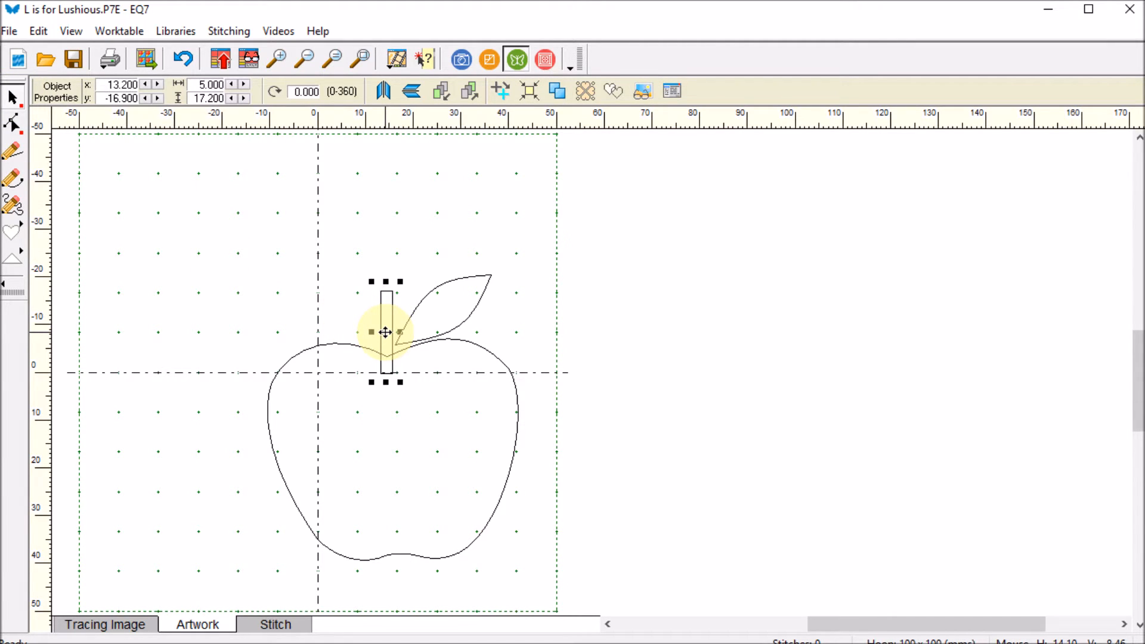
pyautogui.hotkey('ctrl', 'v')
pyautogui.moveTo(411, 356); pyautogui.dragTo(282, 238)
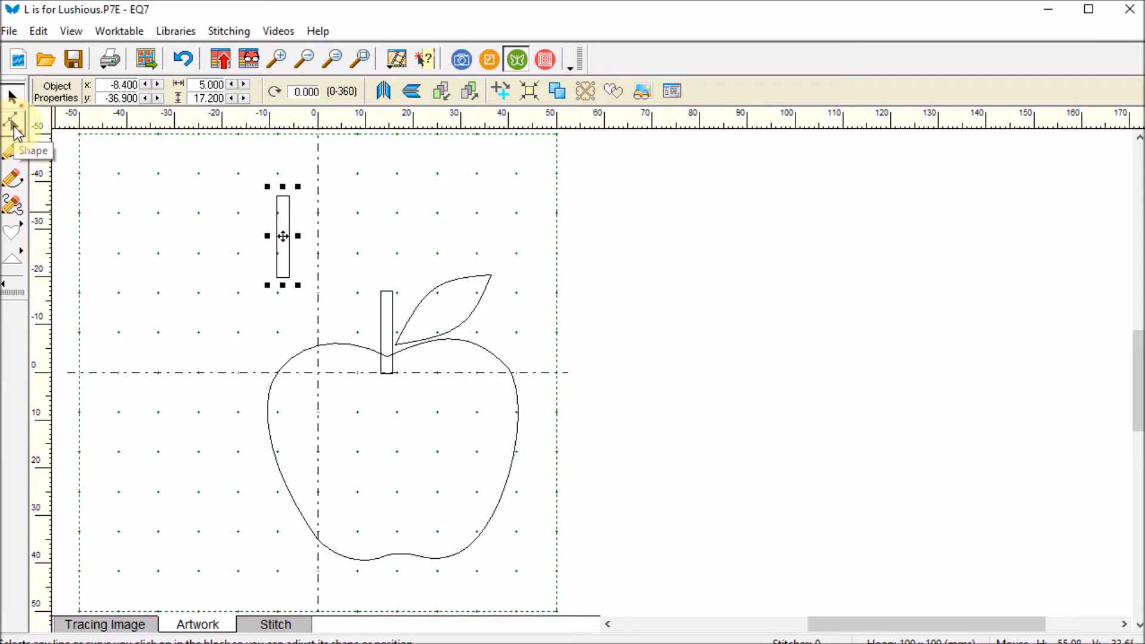
# Add a node to each long side of the copied stem and move both down to about 24.5 mm above the horizontal centre line.
pyautogui.click(14, 128)
pyautogui.click(284, 256)
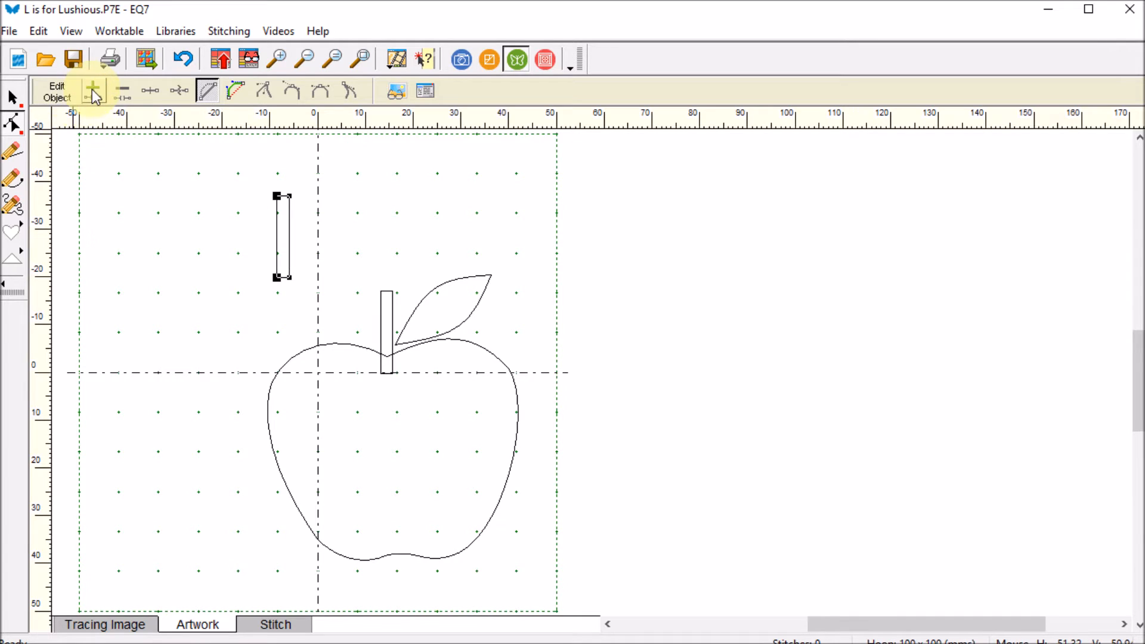
pyautogui.click(277, 237)
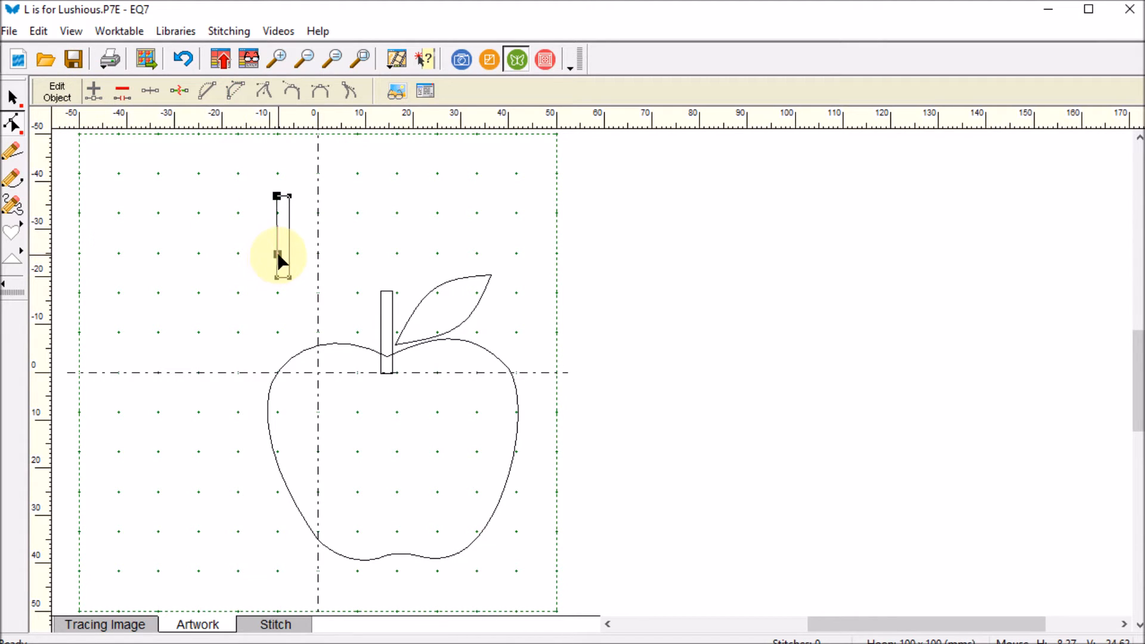
pyautogui.click(290, 222)
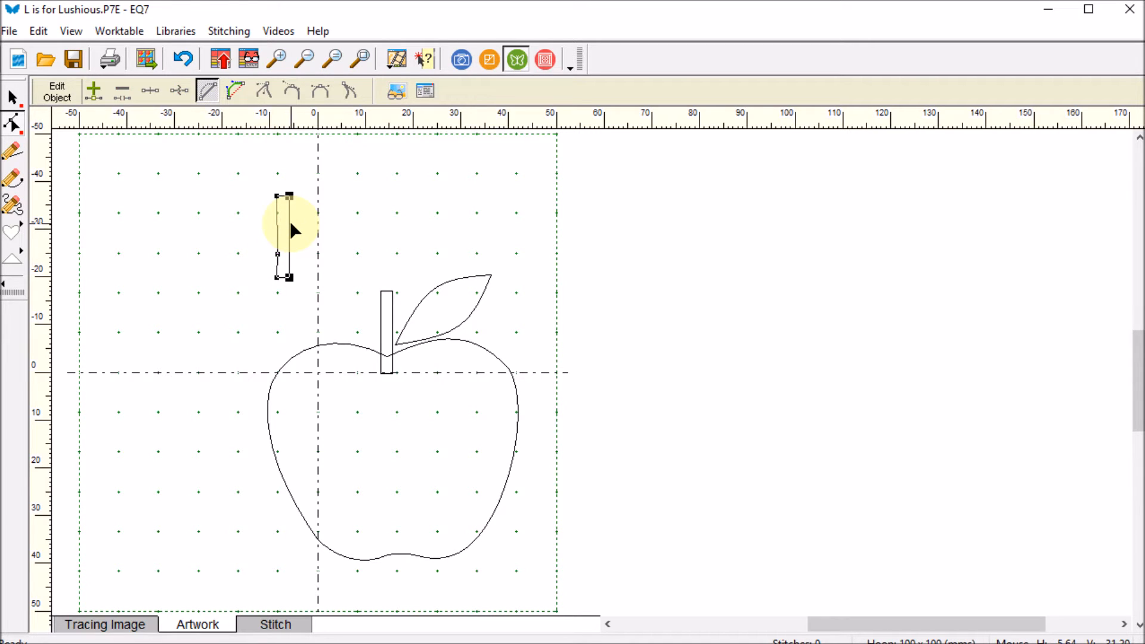
pyautogui.click(94, 93)
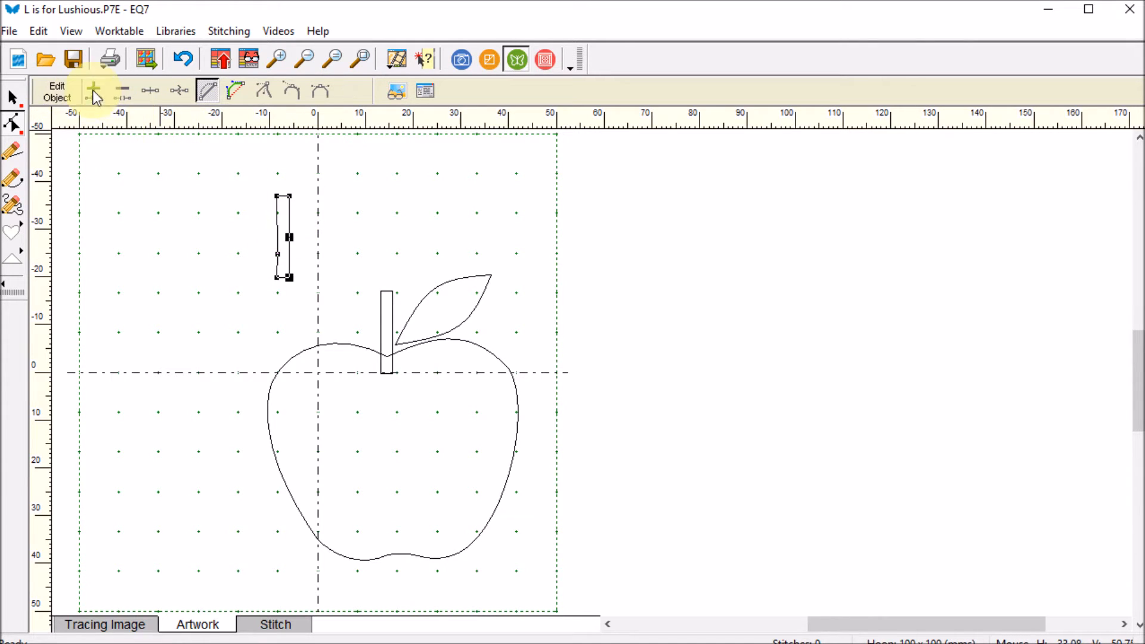
pyautogui.click(290, 237)
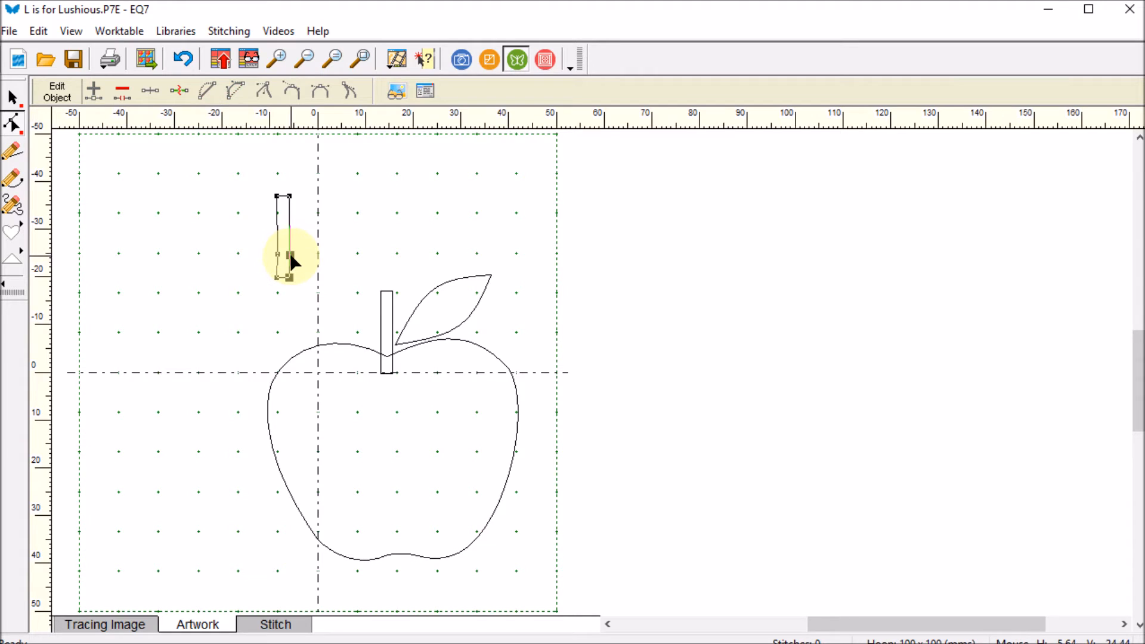
# Break the copied stem's outline at both added nodes and delete the detached lower piece.
pyautogui.click(179, 92)
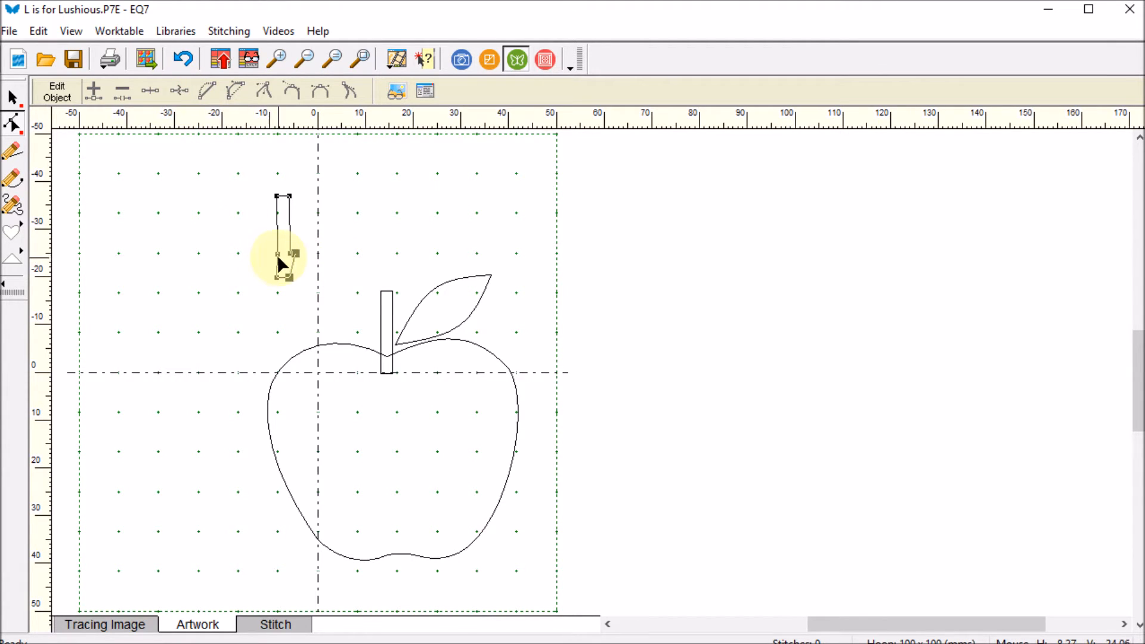
pyautogui.click(174, 93)
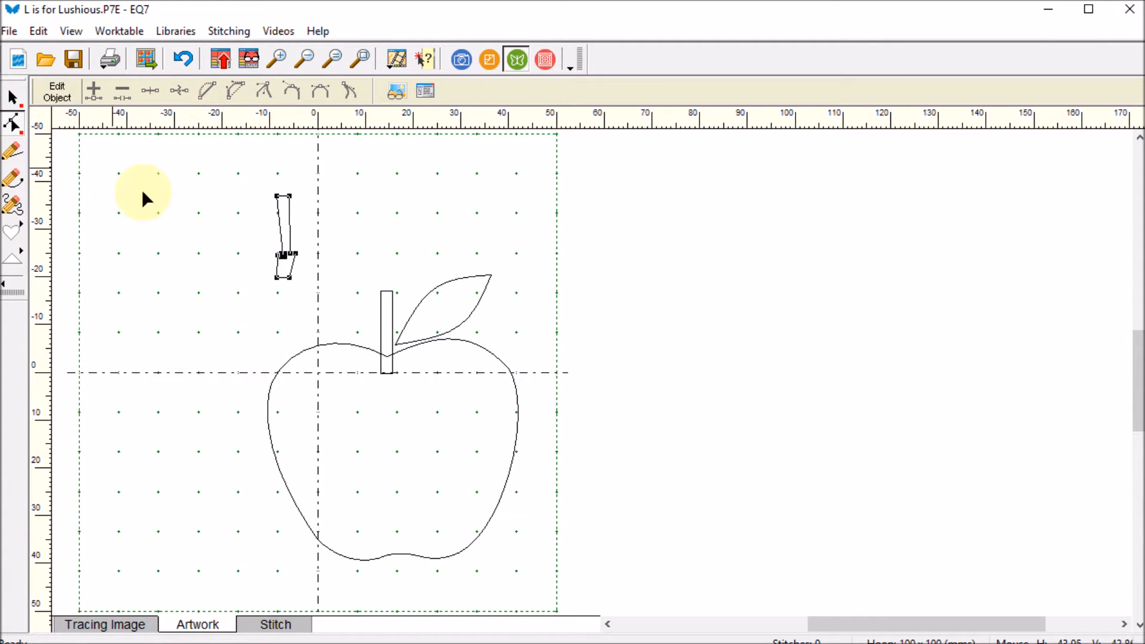
pyautogui.click(12, 97)
pyautogui.click(288, 288)
pyautogui.moveTo(286, 265); pyautogui.dragTo(214, 311)
pyautogui.press('Delete')
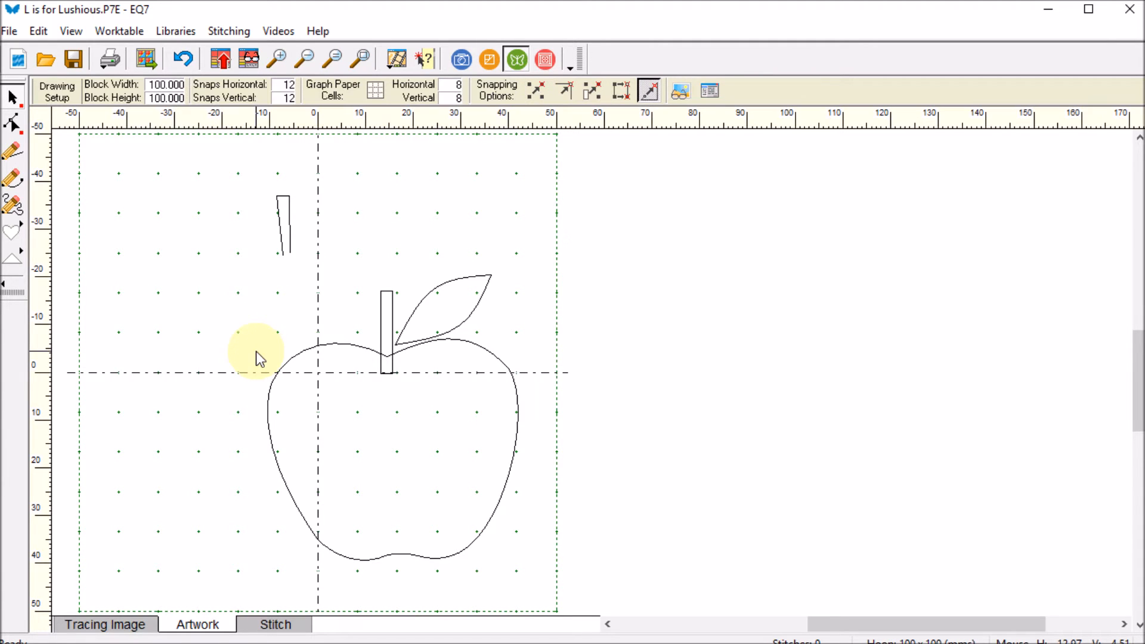
# Move the open stem copy onto the original stem so their top edges align, at x 13.2, y -16.9.
pyautogui.click(291, 237)
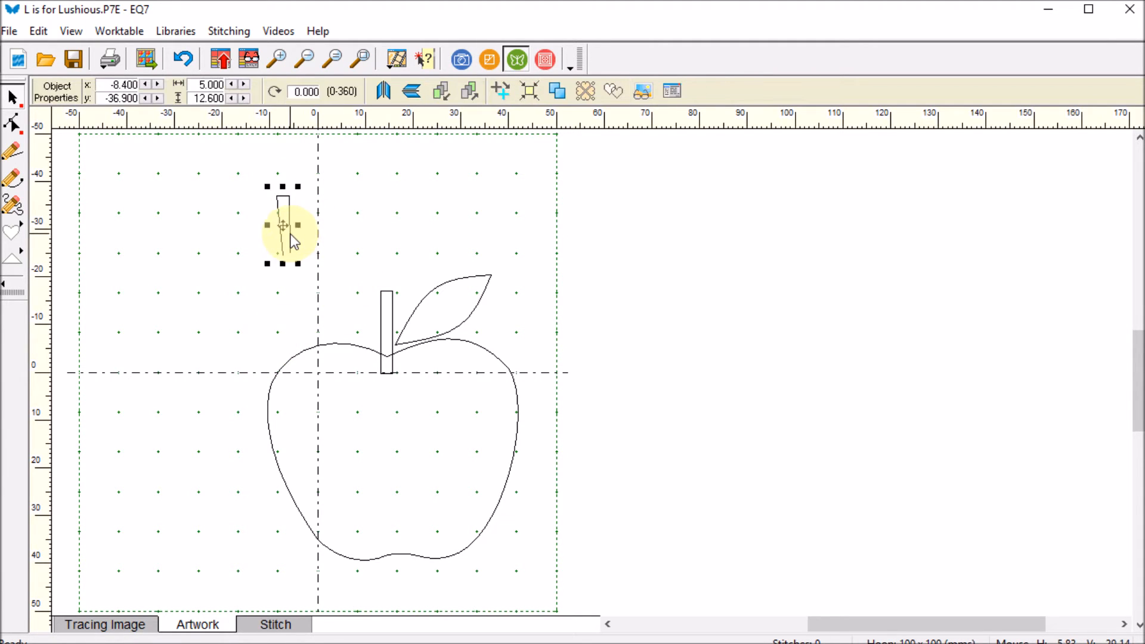
pyautogui.moveTo(284, 229); pyautogui.dragTo(360, 307)
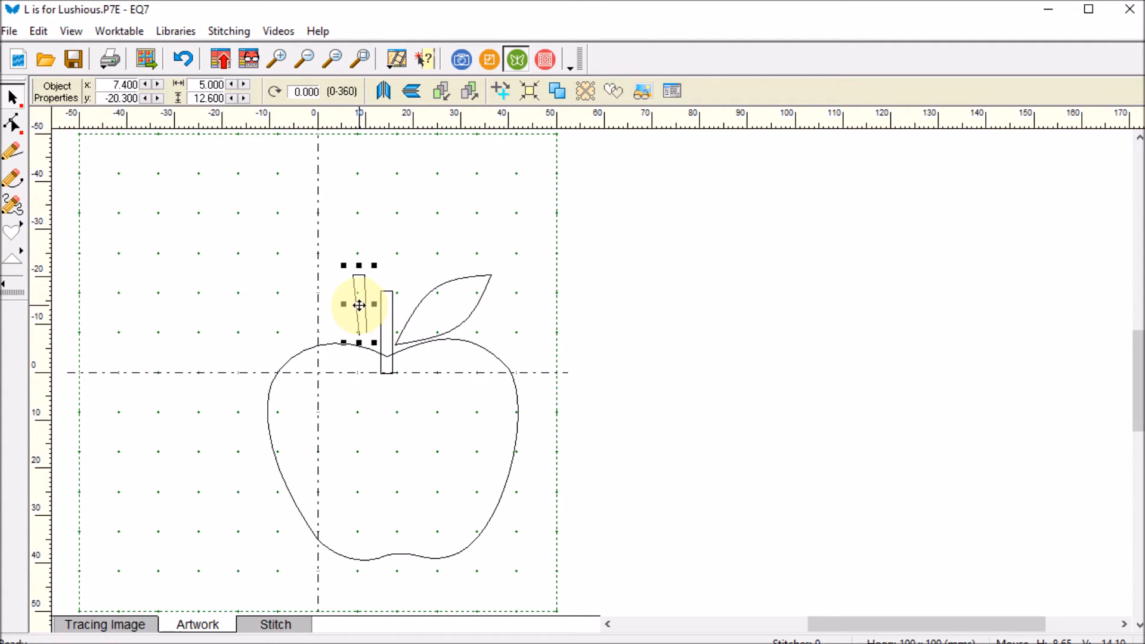
pyautogui.click(277, 59)
pyautogui.moveTo(307, 235); pyautogui.dragTo(431, 381)
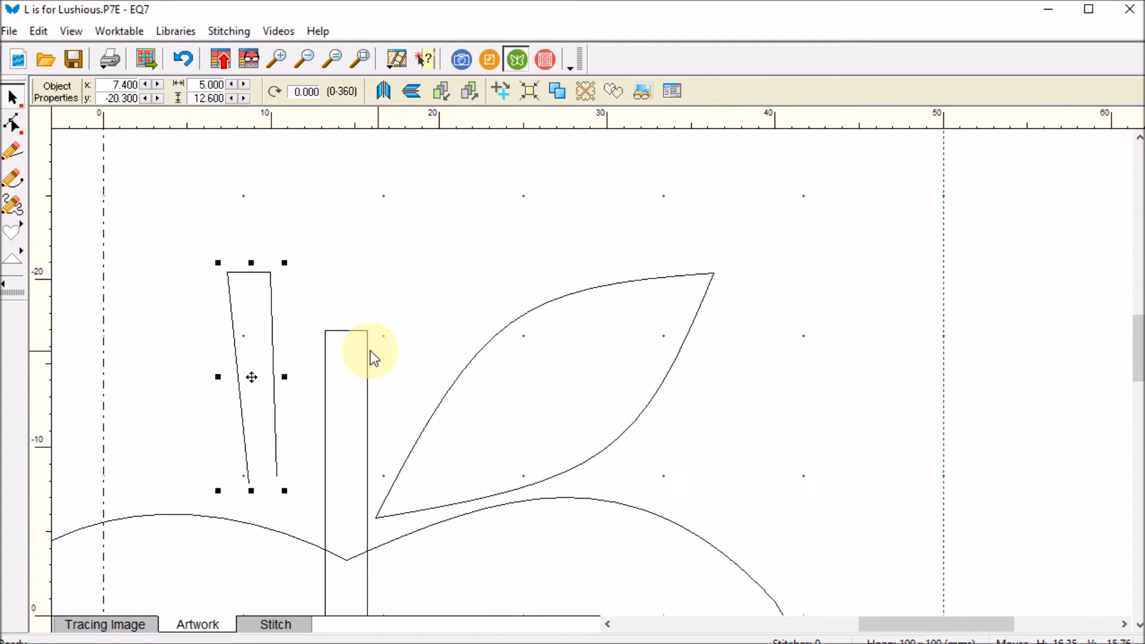
pyautogui.moveTo(250, 375); pyautogui.dragTo(348, 439)
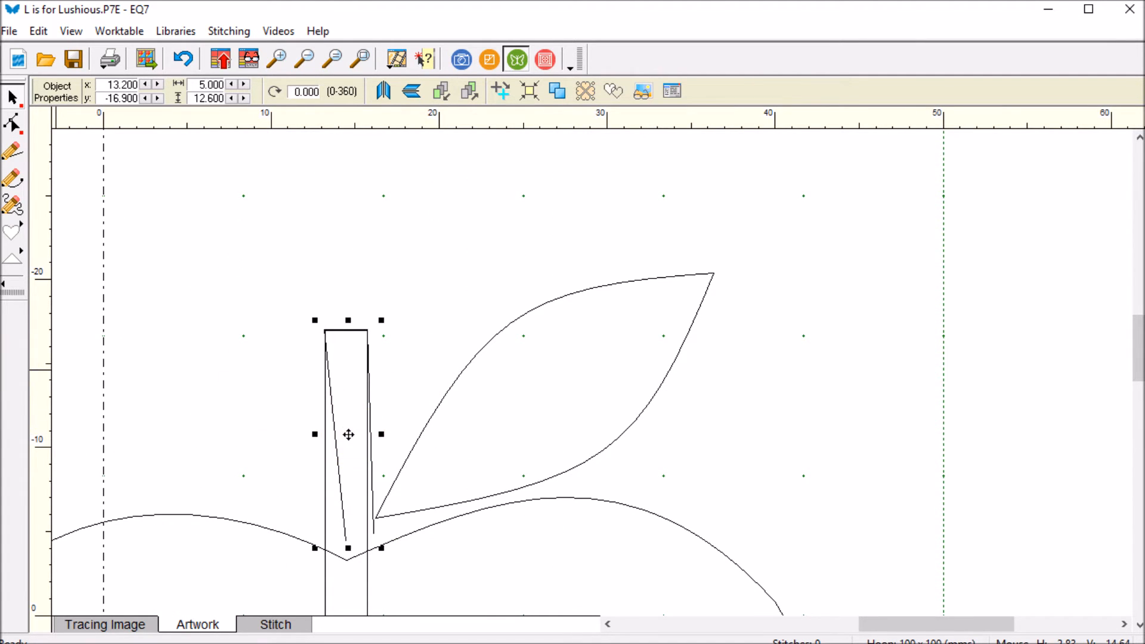
# Reshape the stem copy by moving its two open lower ends down onto the original stem's sides, just inside the apple.
pyautogui.click(13, 125)
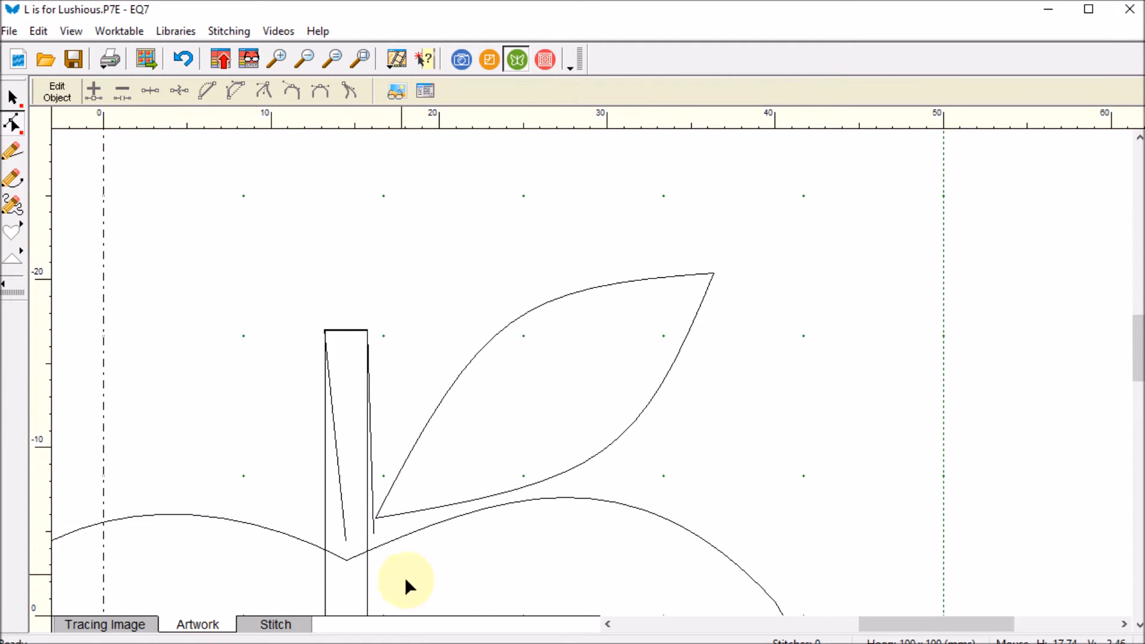
pyautogui.click(342, 526)
pyautogui.moveTo(345, 540); pyautogui.dragTo(325, 586)
pyautogui.moveTo(374, 533); pyautogui.dragTo(368, 588)
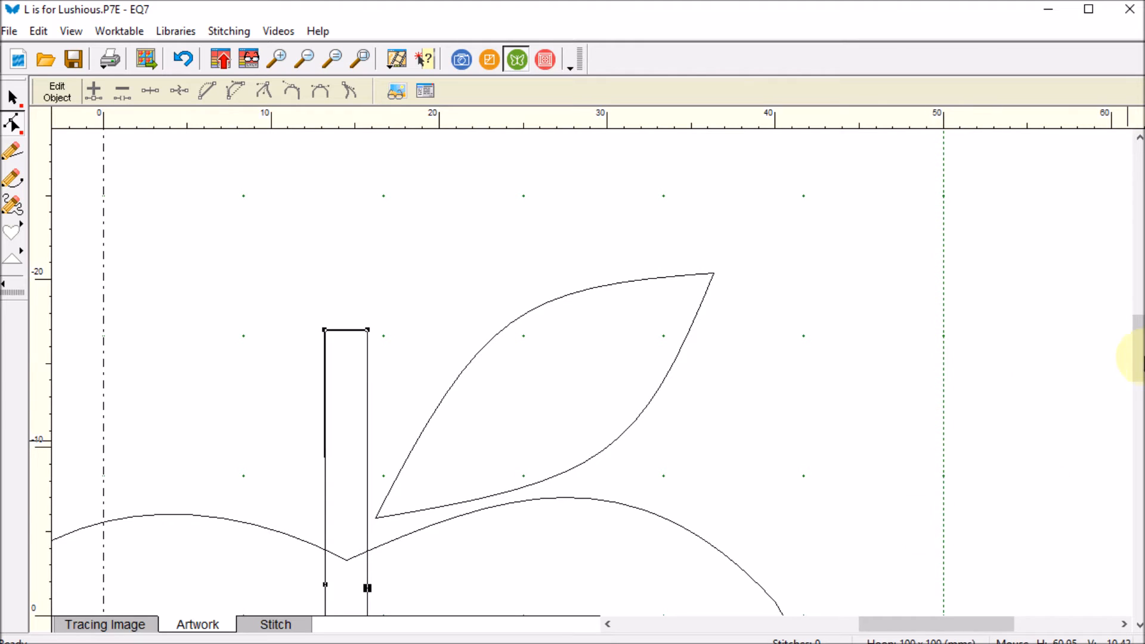
# Shorten the original stem by raising its two bottom corners to meet the open ends of the copy.
pyautogui.scroll(-3, 1138, 357)
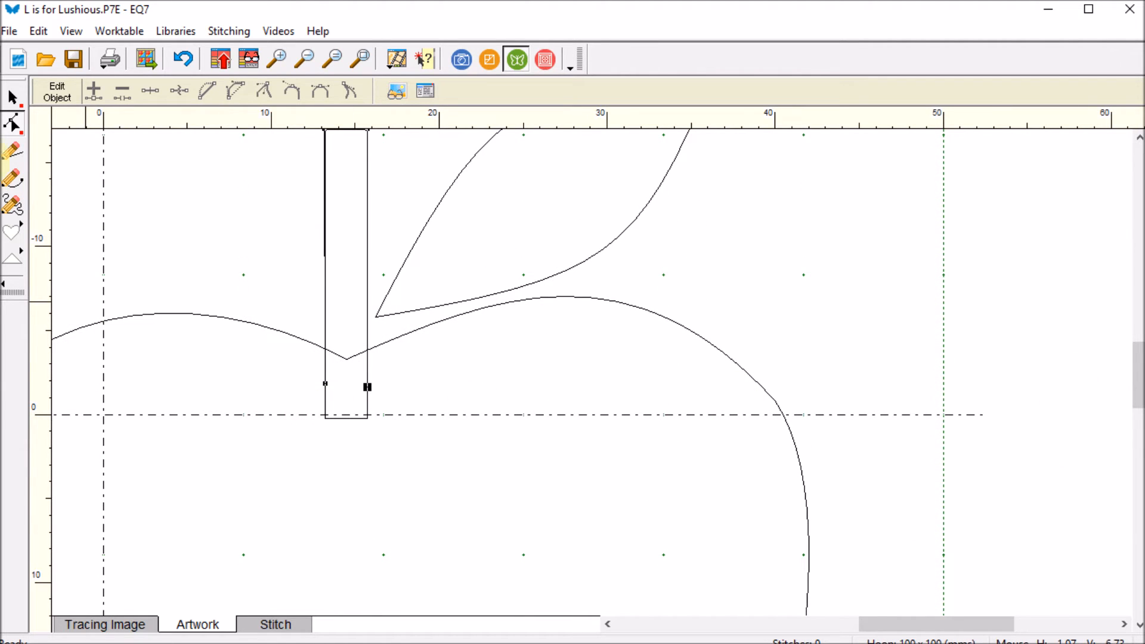
pyautogui.click(13, 99)
pyautogui.click(351, 416)
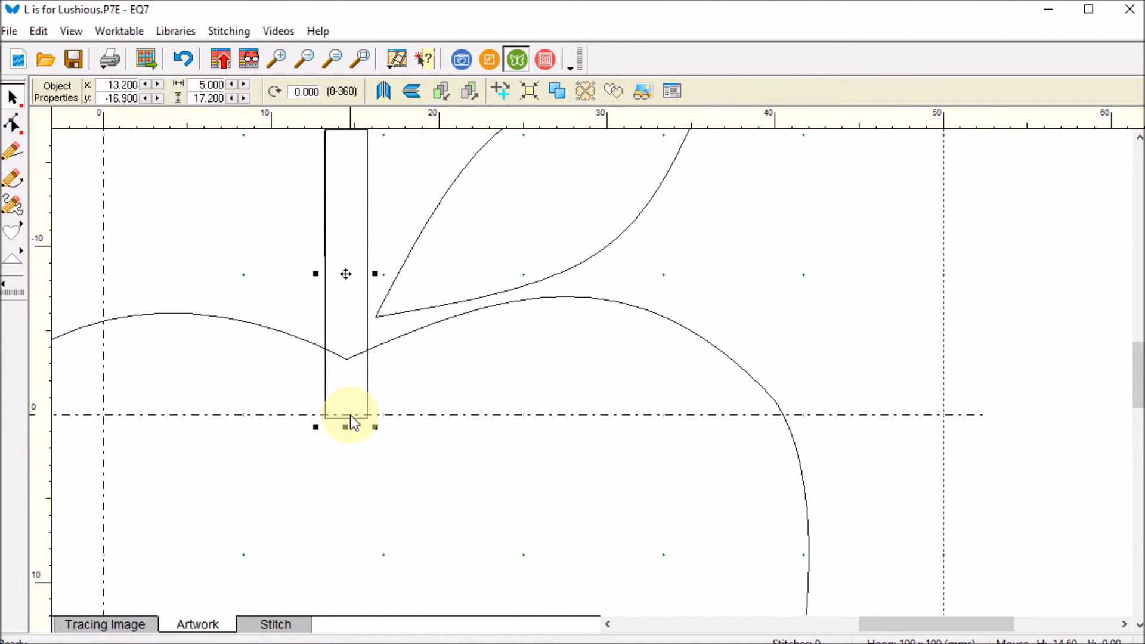
pyautogui.click(13, 124)
pyautogui.click(348, 416)
pyautogui.moveTo(324, 418); pyautogui.dragTo(326, 384)
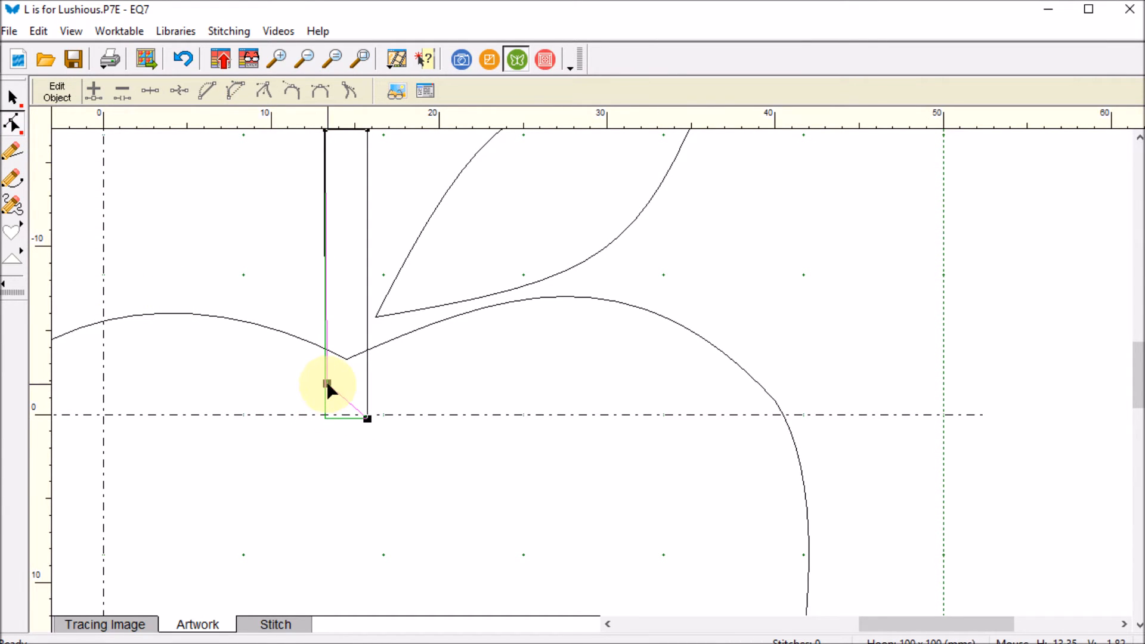
pyautogui.moveTo(368, 419); pyautogui.dragTo(367, 386)
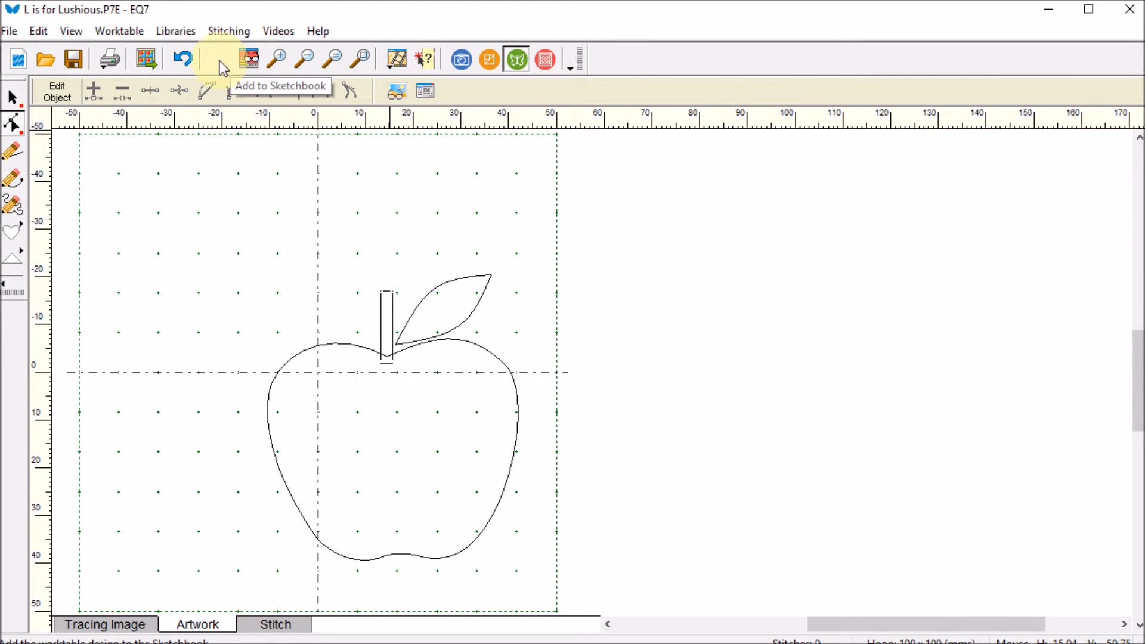
# Add the apple design to the Sketchbook and open the saved "fall FALL" embroidery lettering for editing.
pyautogui.click(220, 61)
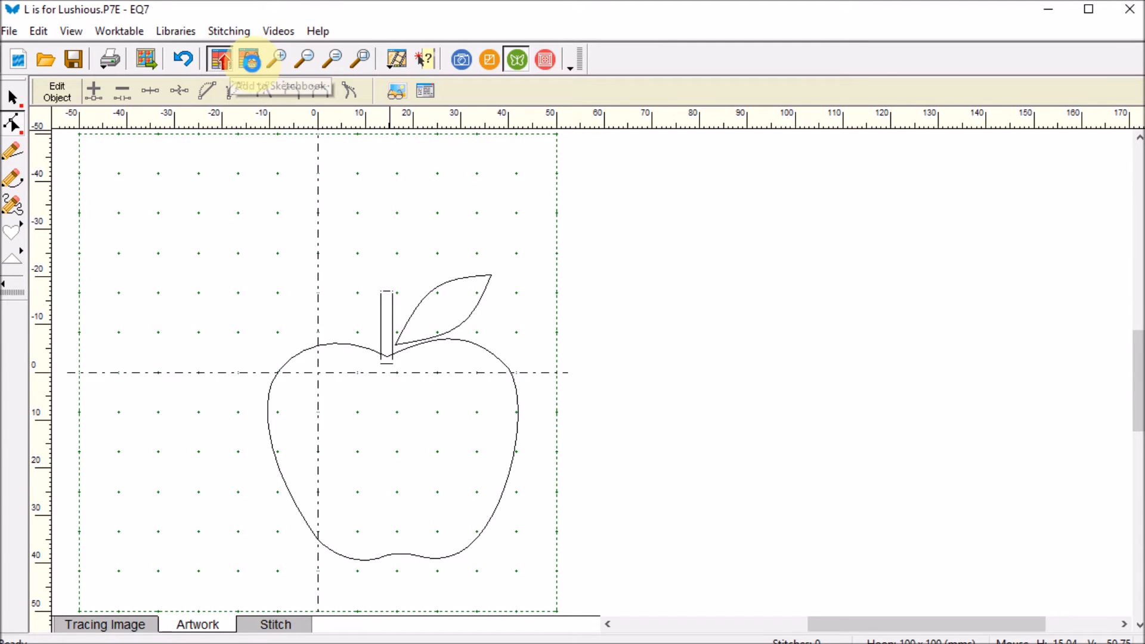
pyautogui.click(253, 66)
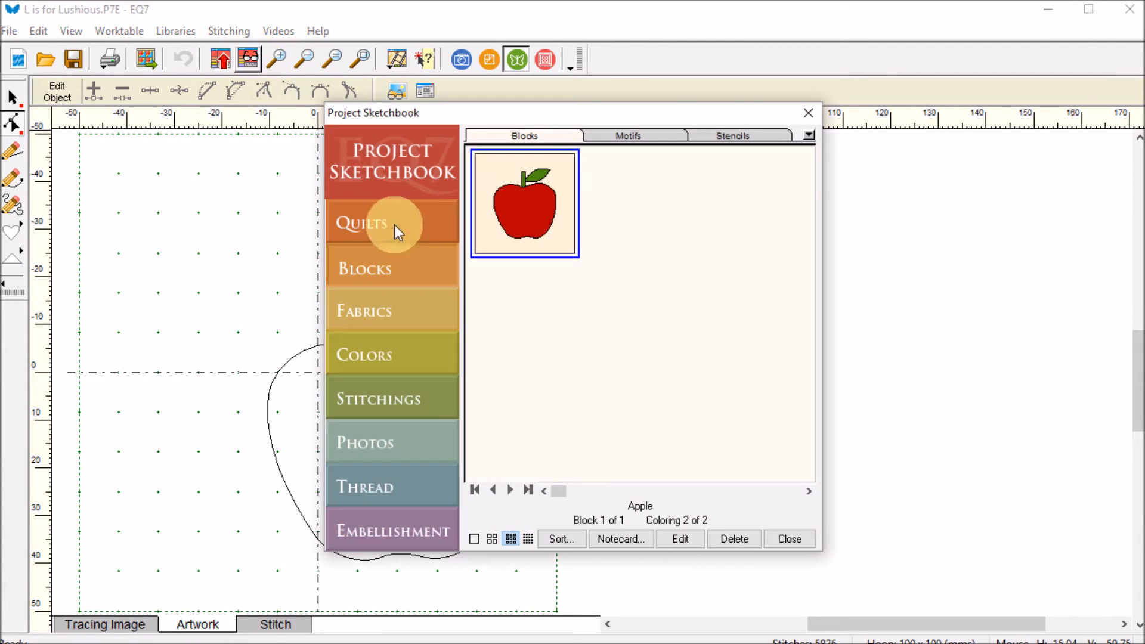
pyautogui.click(382, 399)
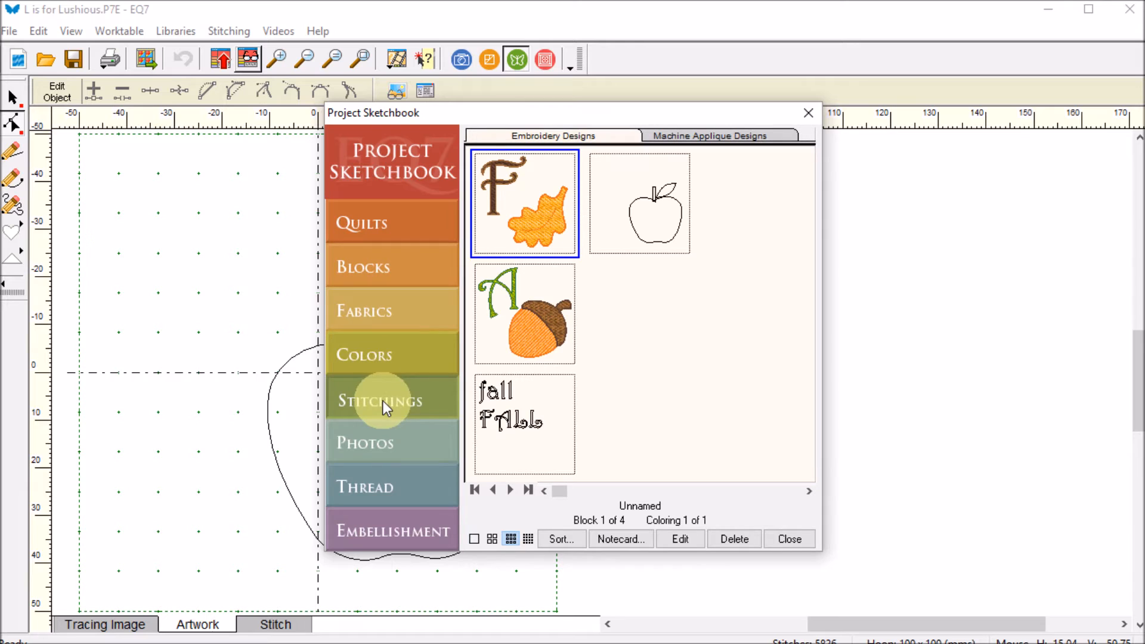
pyautogui.click(537, 422)
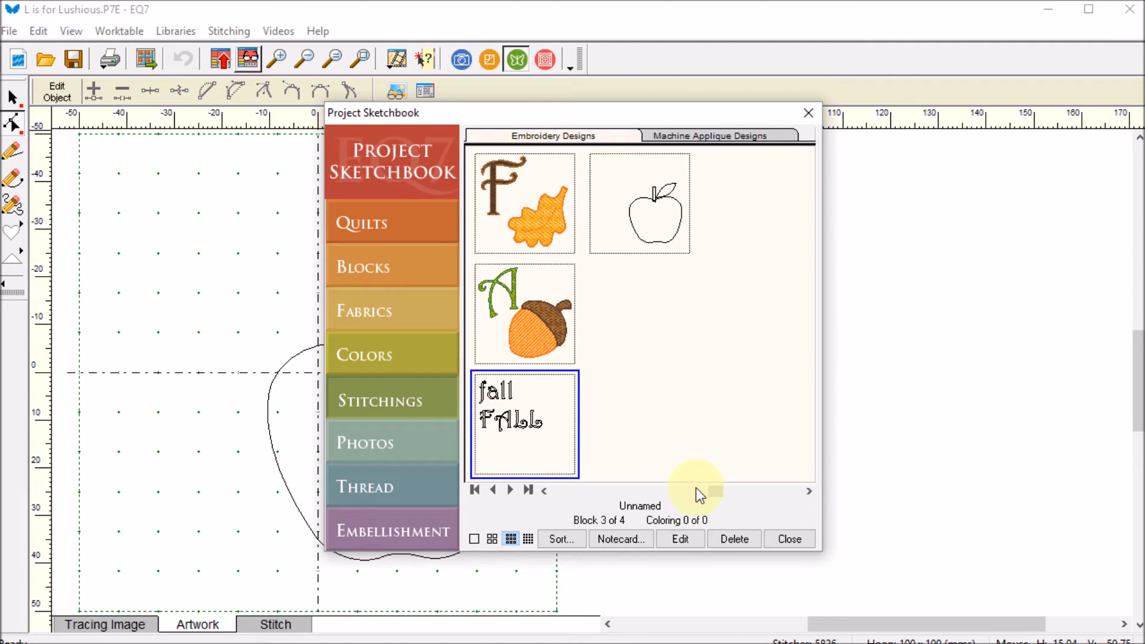
pyautogui.click(681, 539)
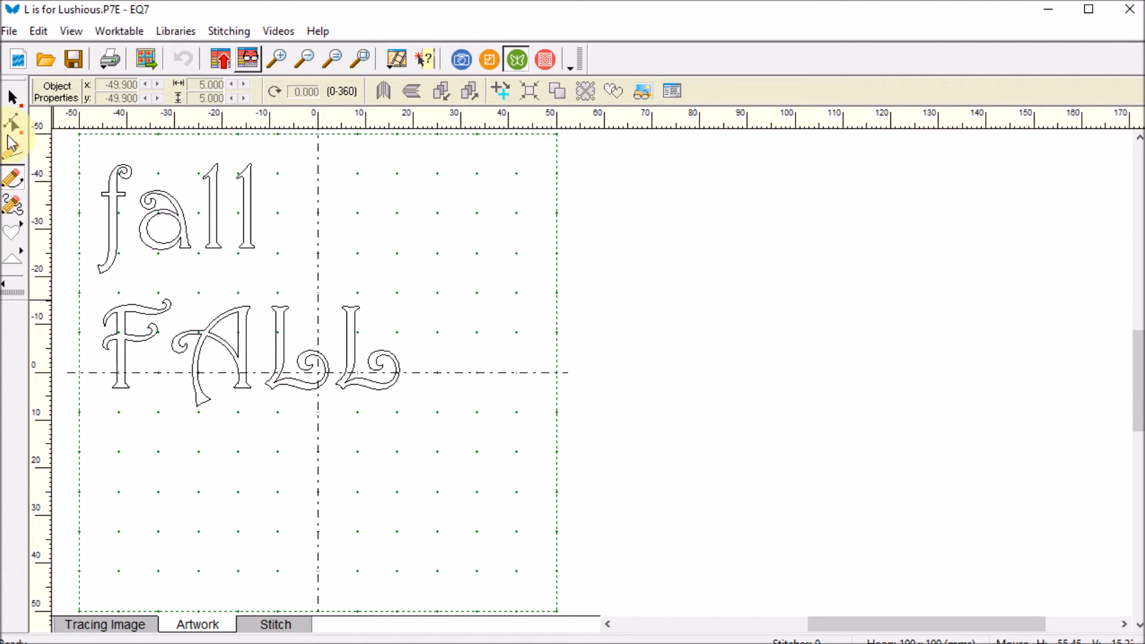
# Copy the last capital L of FALL and paste it into the saved apple design at about x -38.9, y -35.7.
pyautogui.click(12, 96)
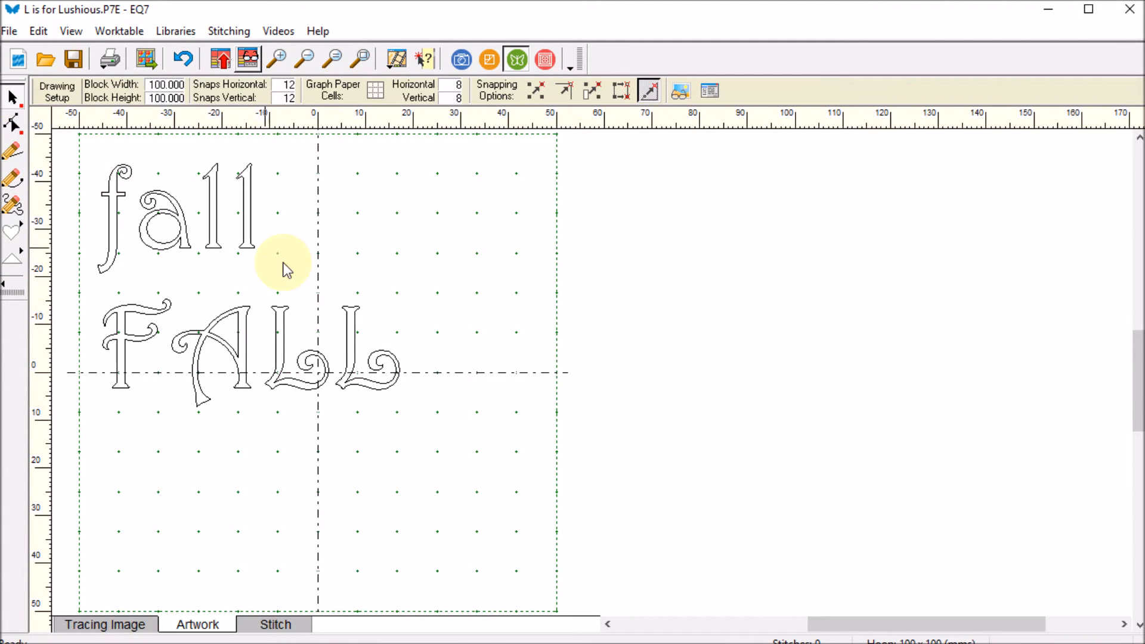
pyautogui.click(382, 390)
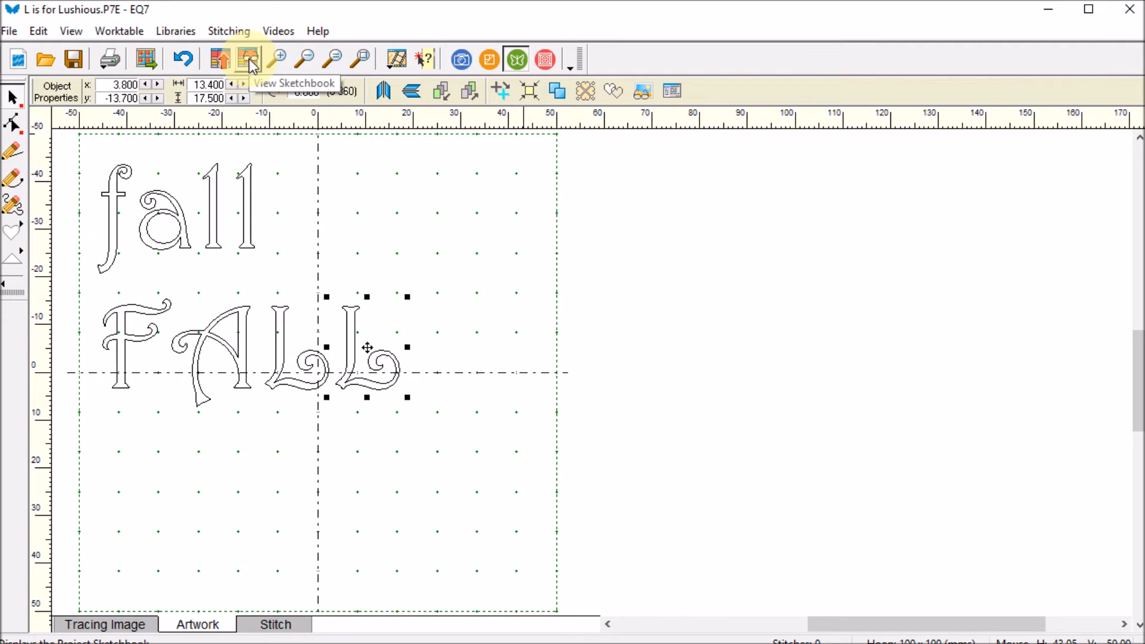
pyautogui.click(250, 60)
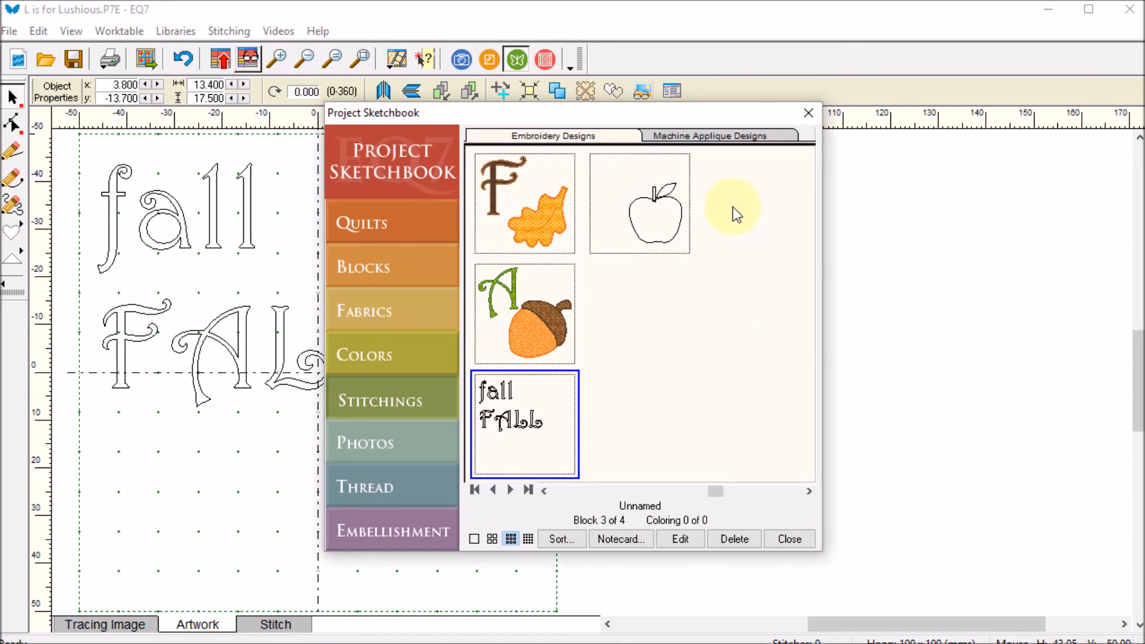
pyautogui.click(670, 246)
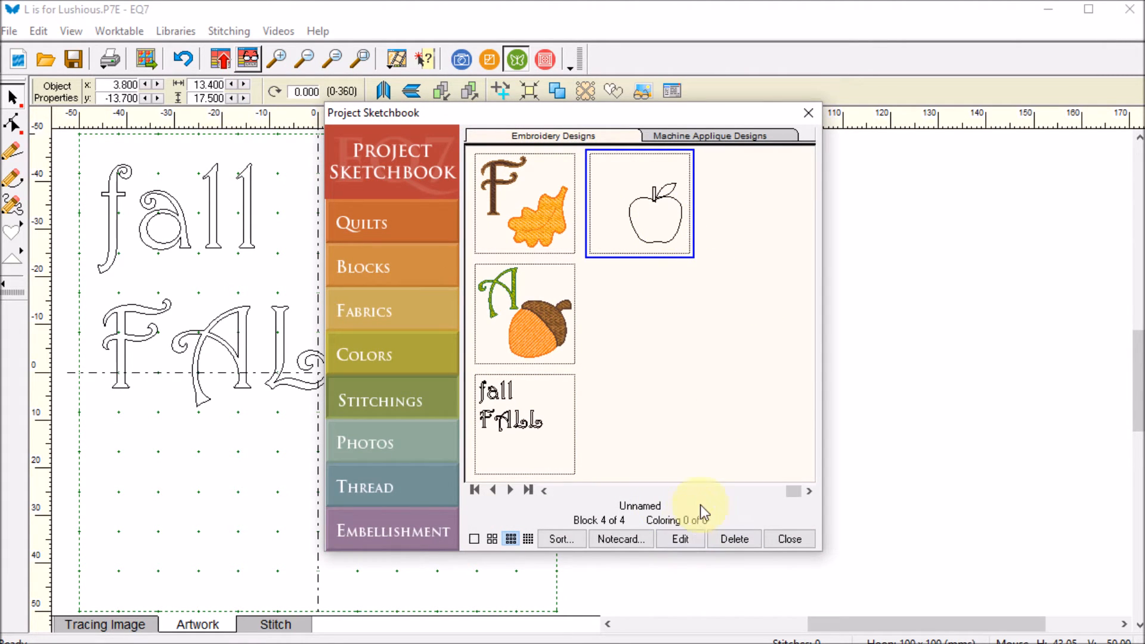
pyautogui.click(680, 539)
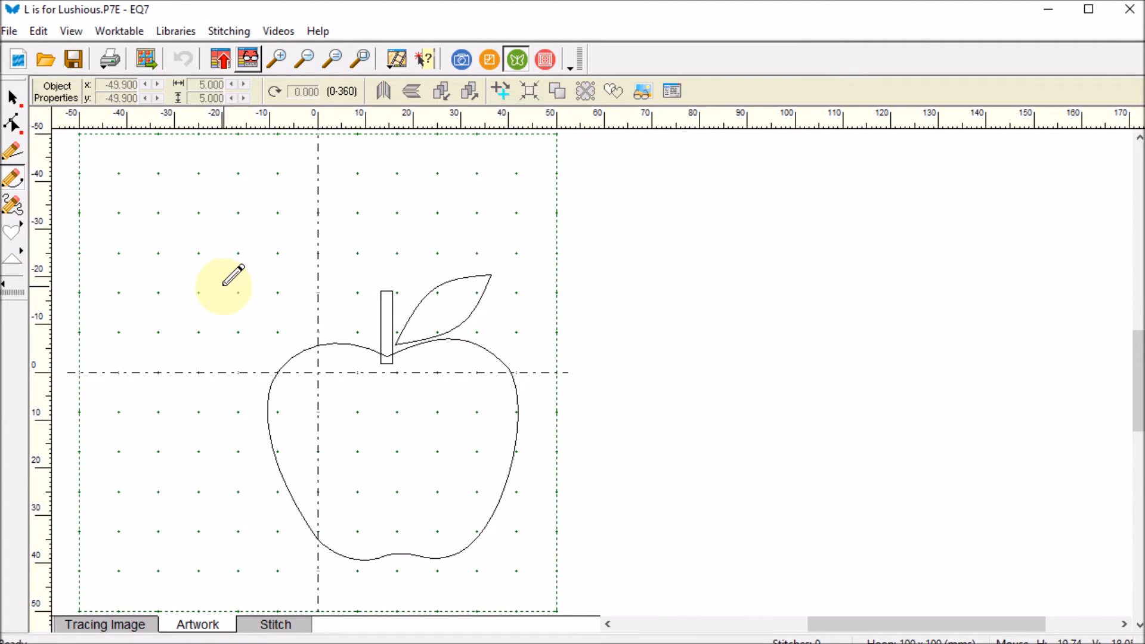
pyautogui.hotkey('ctrl', 'v')
pyautogui.moveTo(391, 371); pyautogui.dragTo(161, 243)
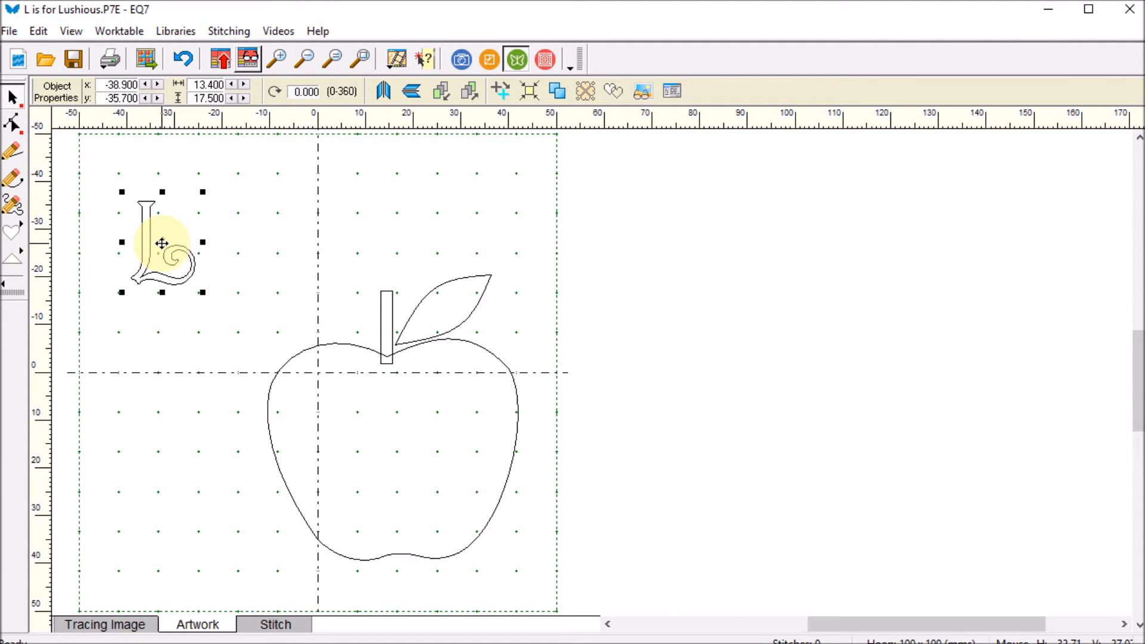
# Resize the letter L to 250% horizontally and vertically and shift it slightly down and toward the apple.
pyautogui.rightClick(165, 243)
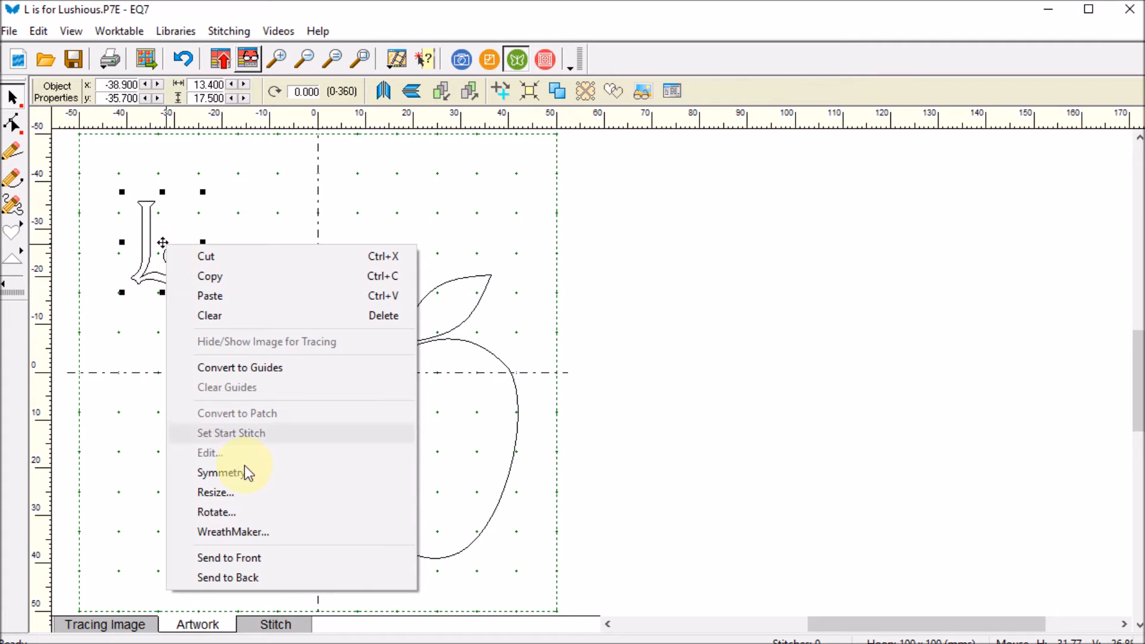
pyautogui.click(224, 498)
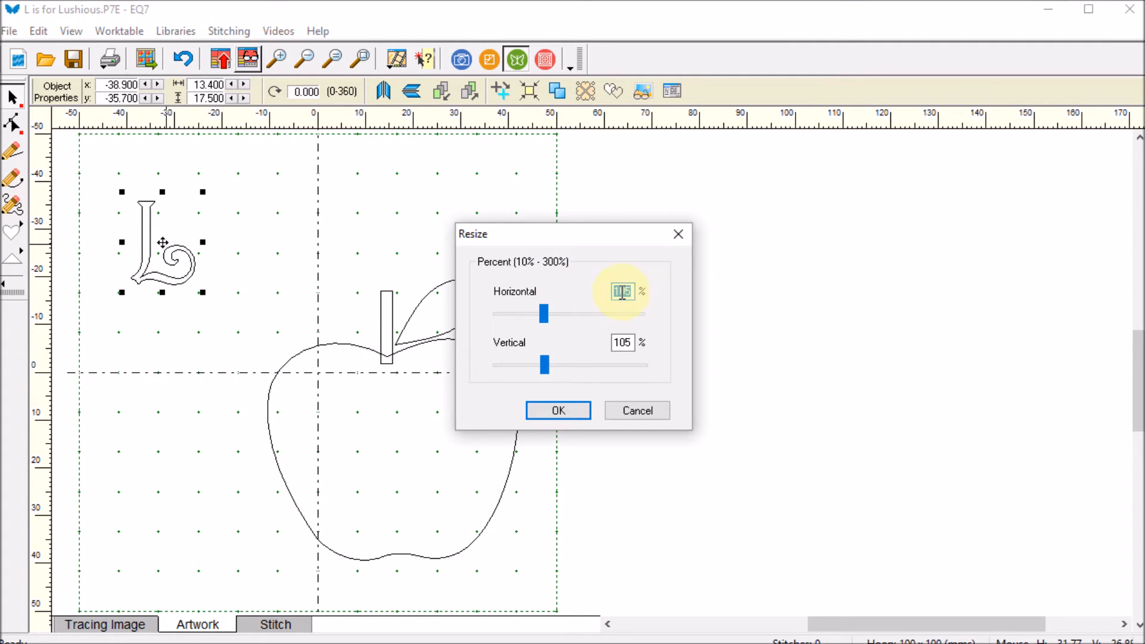
pyautogui.write('250')
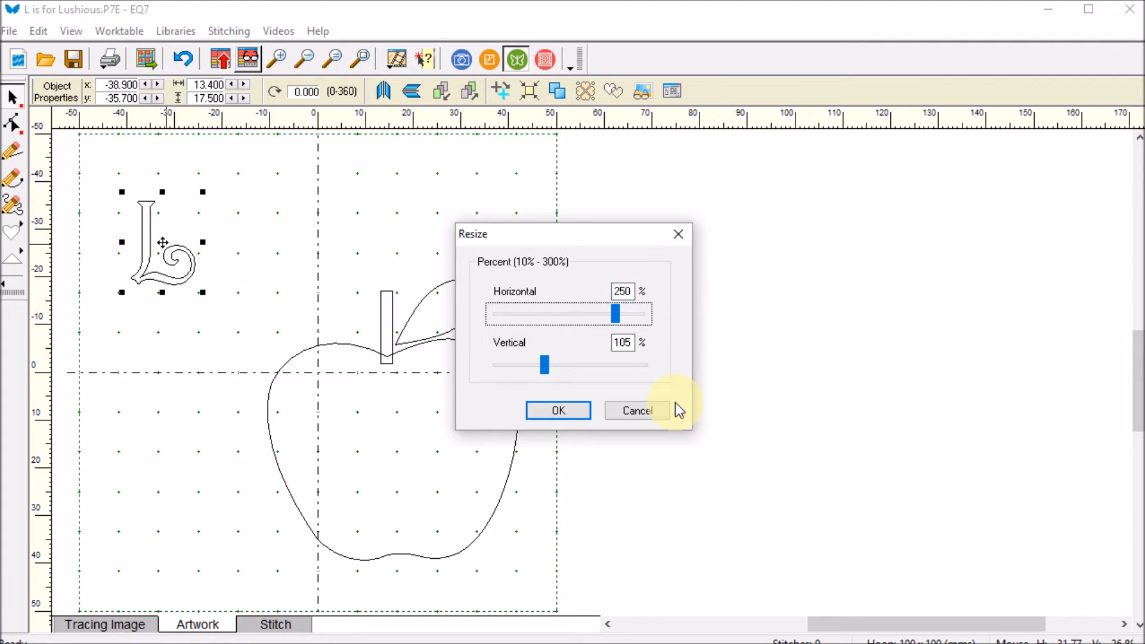
pyautogui.press('Tab')
pyautogui.write('250')
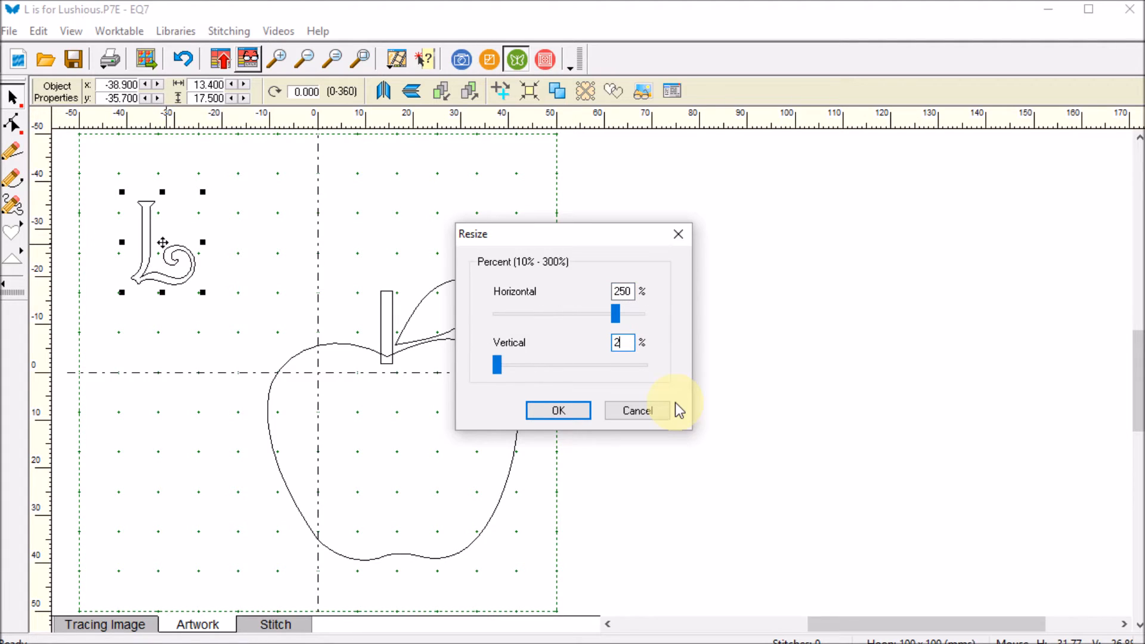
pyautogui.click(571, 401)
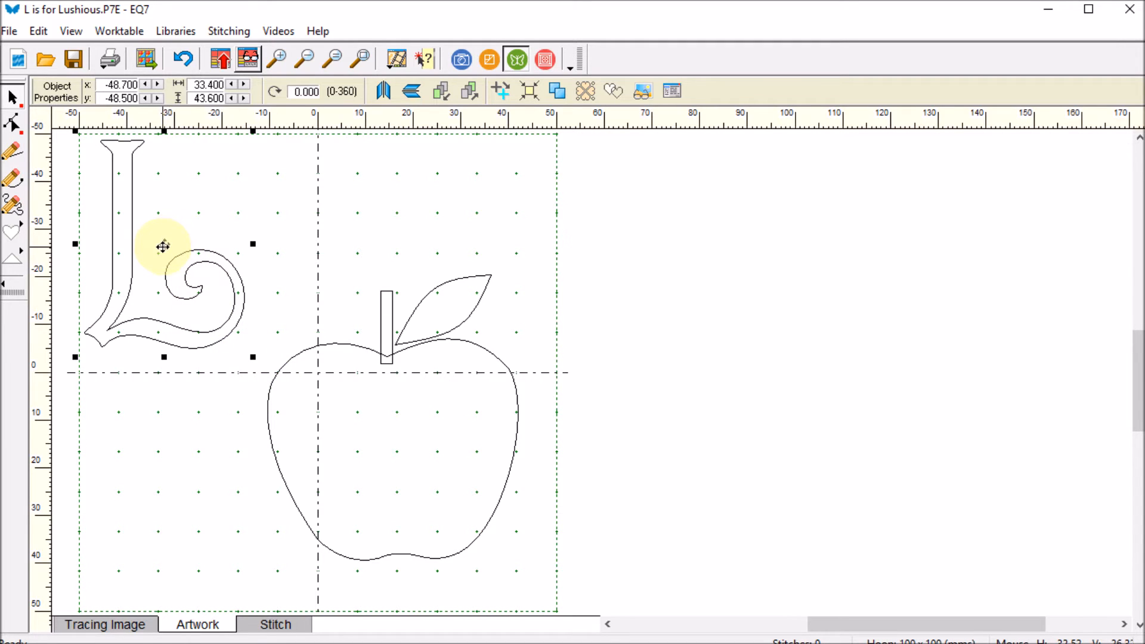
pyautogui.moveTo(162, 246); pyautogui.dragTo(187, 268)
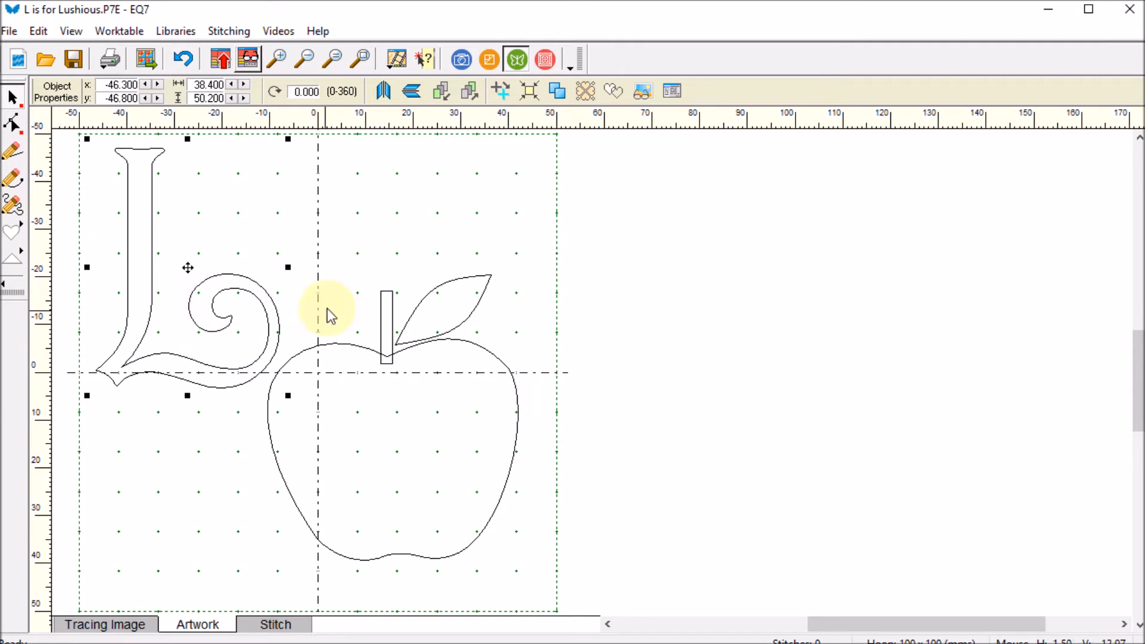
# Shift the whole apple, including its stem and leaf, slightly down and away from the letter L.
pyautogui.click(631, 462)
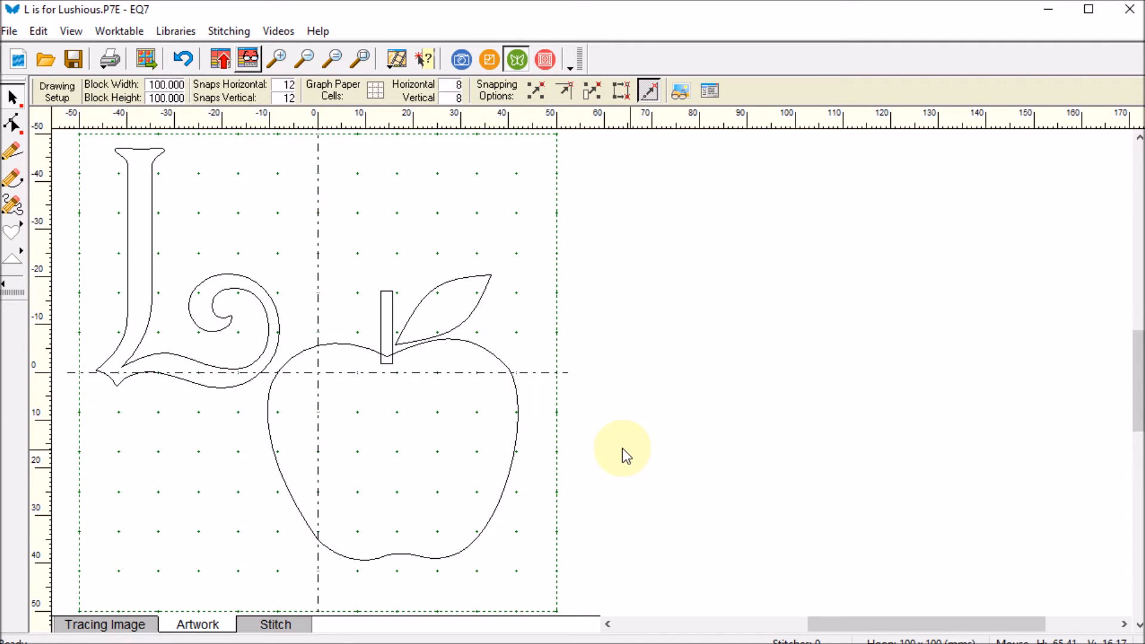
pyautogui.moveTo(222, 237); pyautogui.dragTo(568, 609)
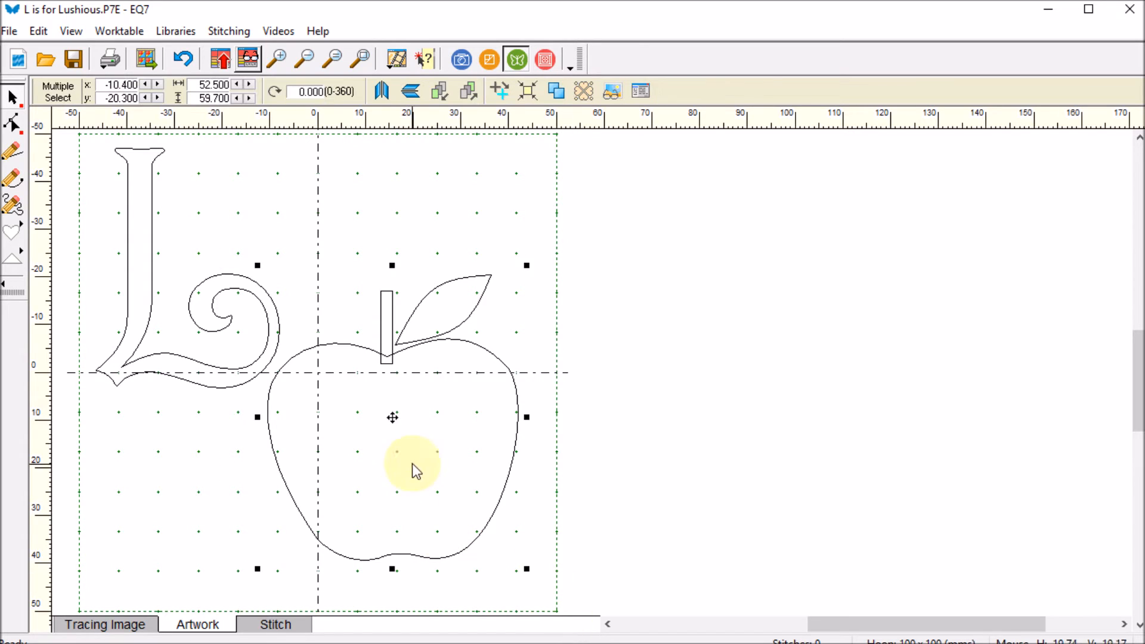
pyautogui.moveTo(392, 416); pyautogui.dragTo(399, 430)
pyautogui.click(719, 380)
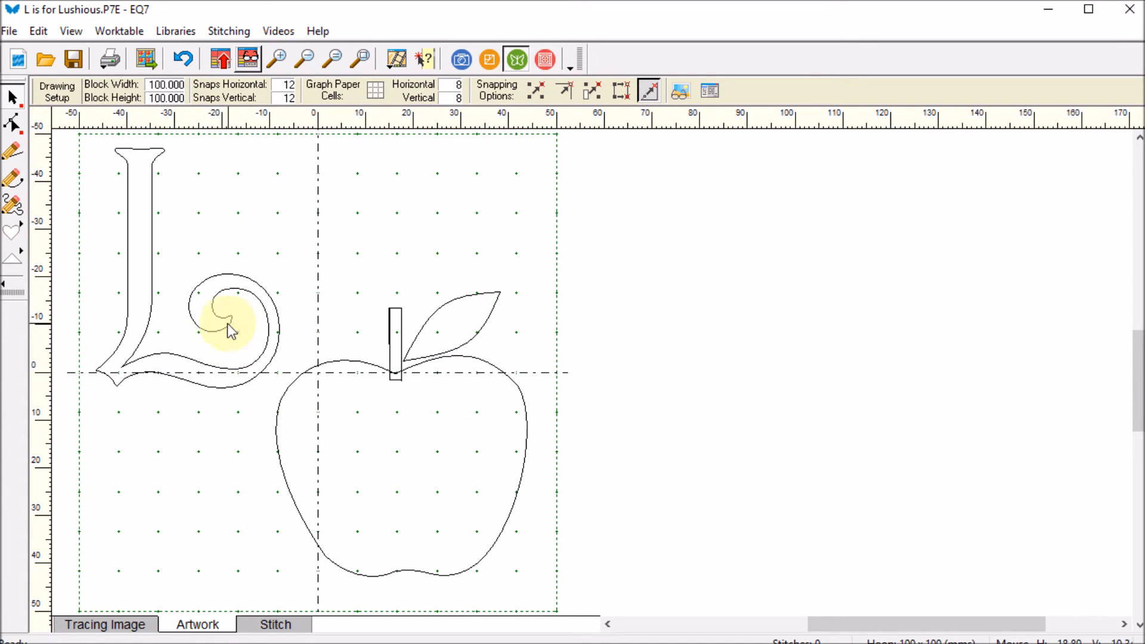
# Color the letter L's stitched outline in Robison-Anton Grilled Orange 122-9072 and its fill in a lighter orange thread.
pyautogui.click(278, 625)
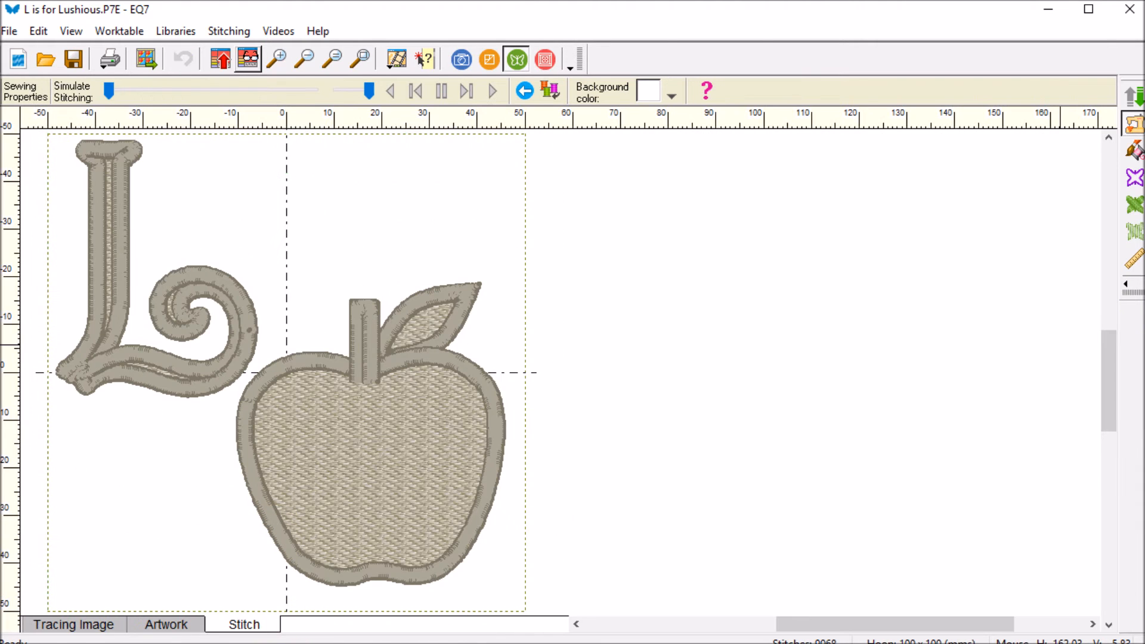
pyautogui.click(1135, 150)
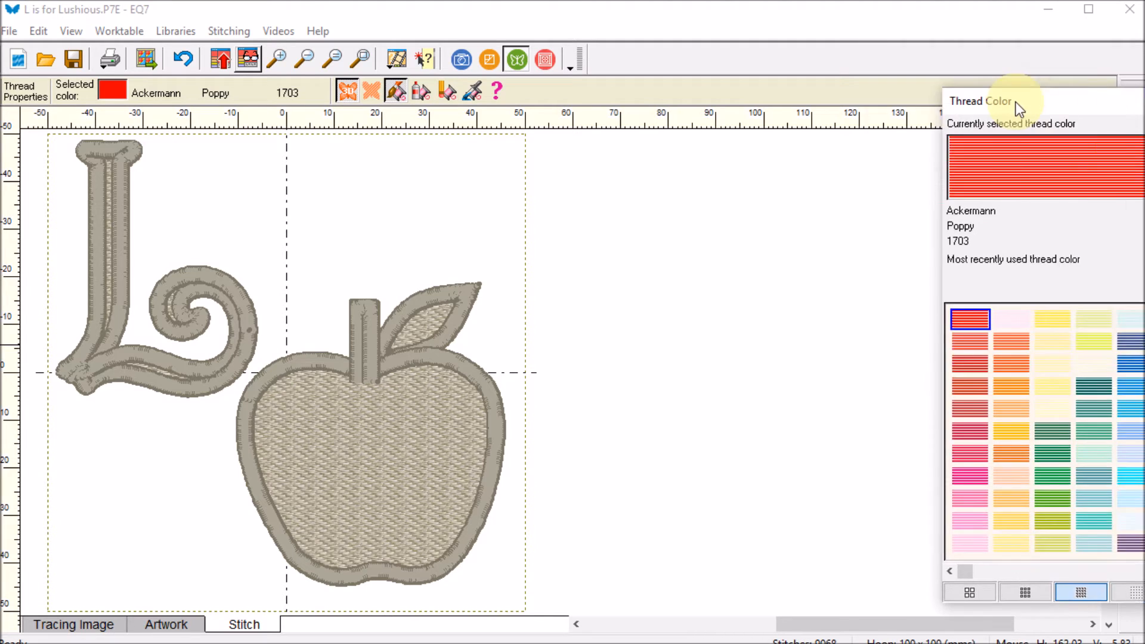
pyautogui.moveTo(1014, 102); pyautogui.dragTo(822, 78)
pyautogui.click(809, 341)
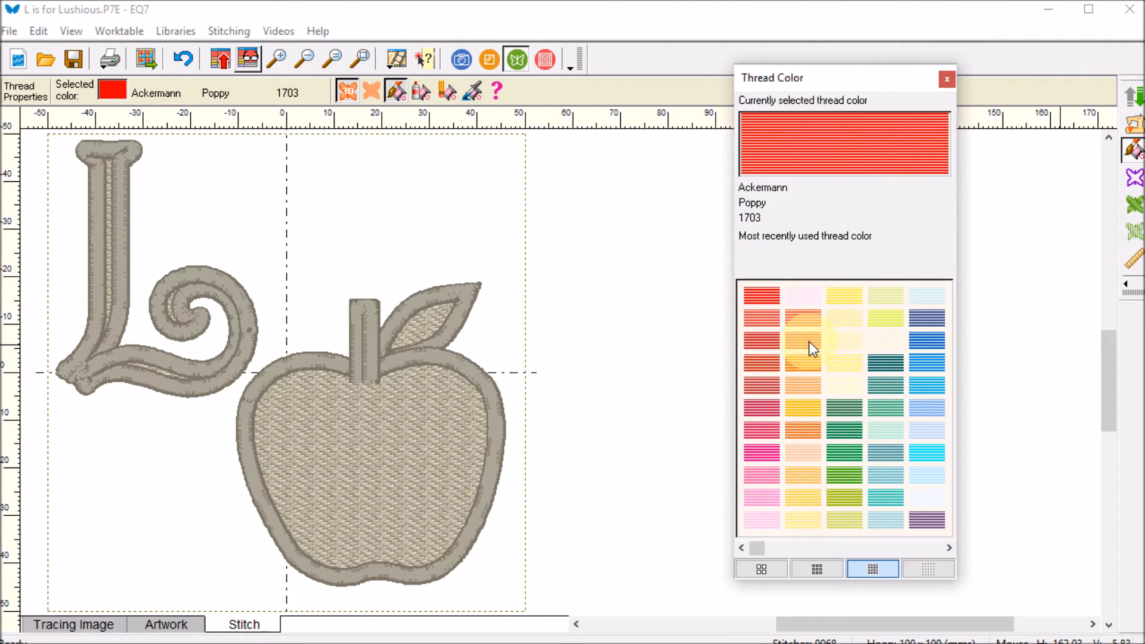
pyautogui.click(123, 240)
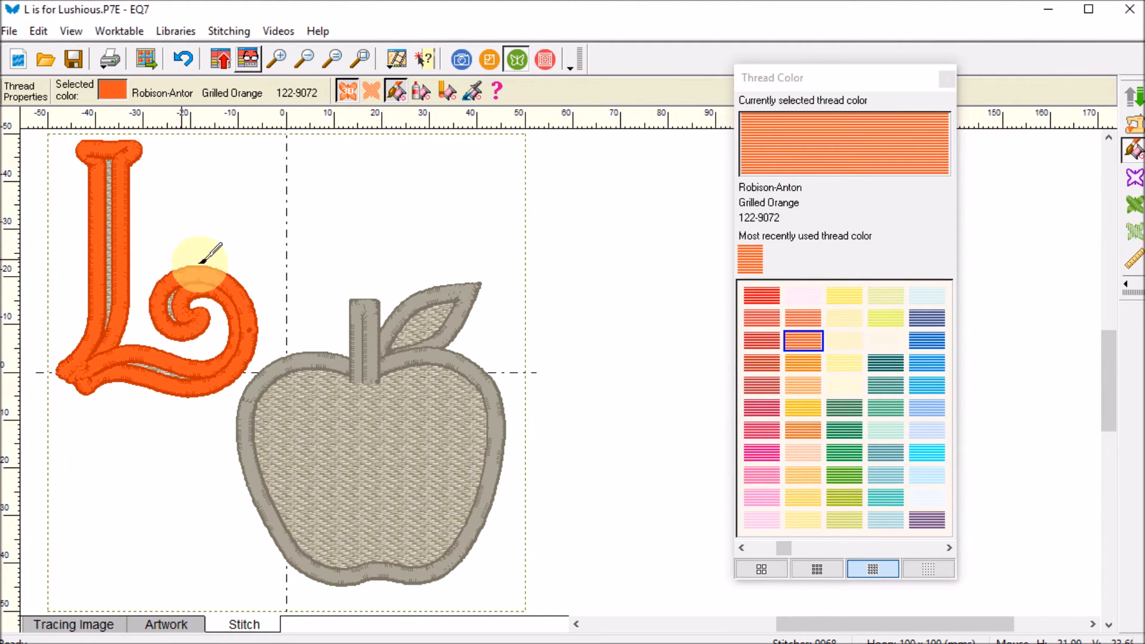
pyautogui.click(805, 363)
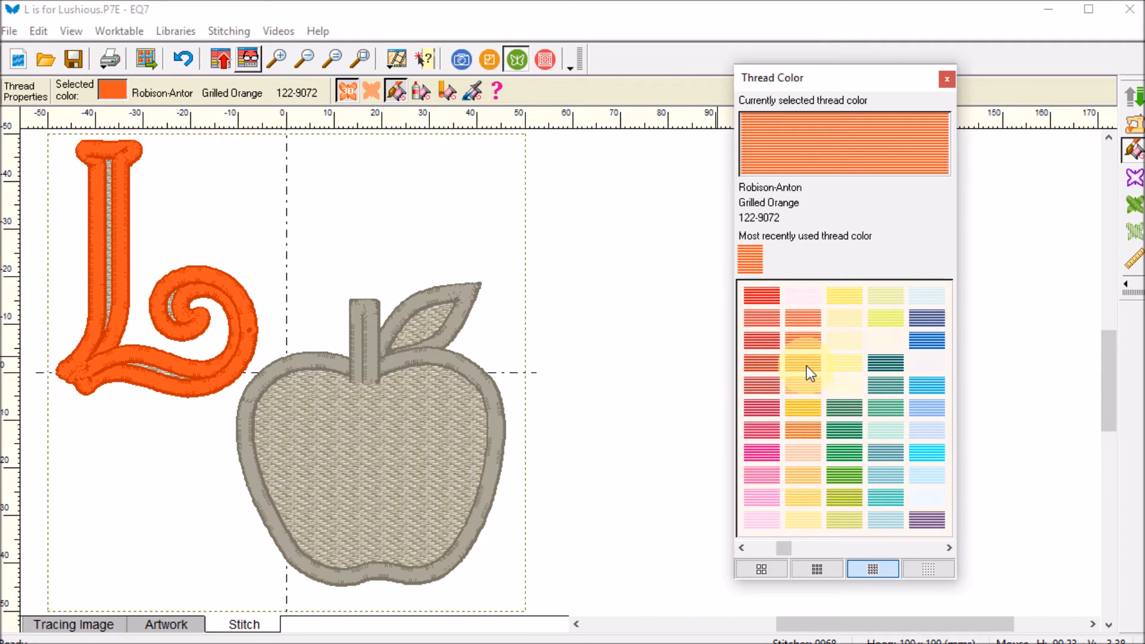
pyautogui.click(110, 201)
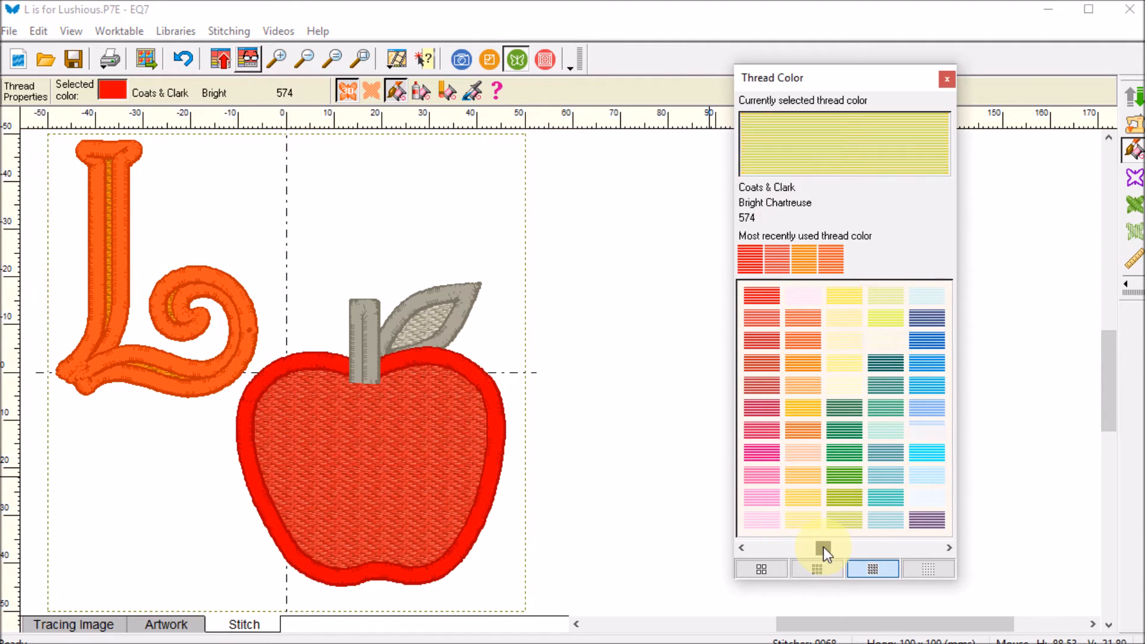
# Color the leaf with Ackermann Swiss Ivy 5422 thread and the stem with Ackermann Redwood 0933.
pyautogui.click(886, 295)
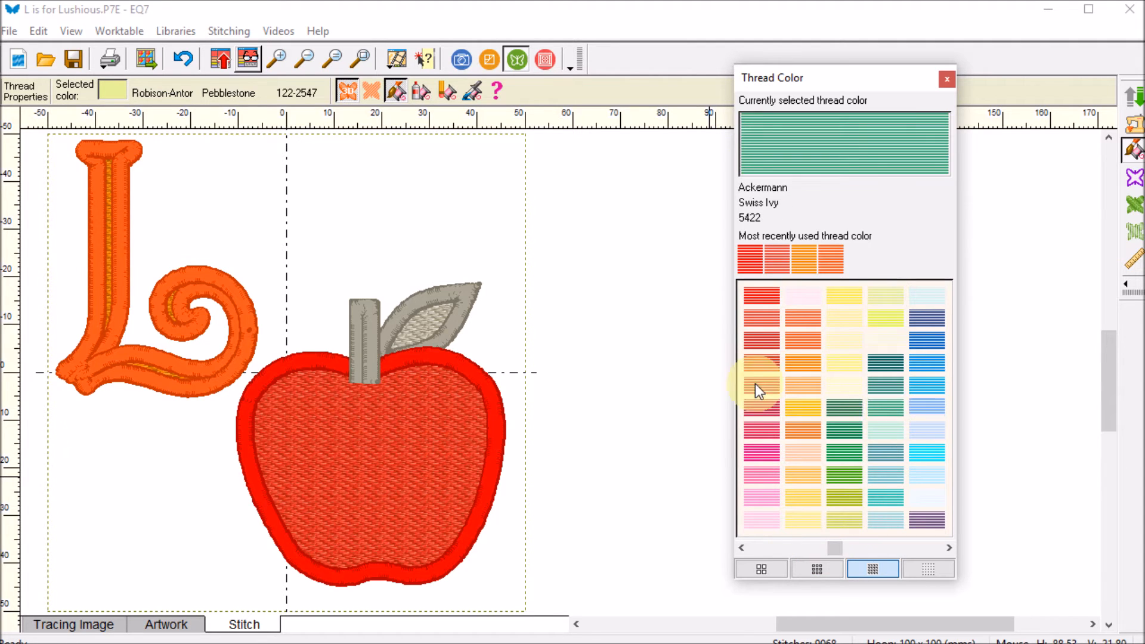
pyautogui.click(885, 408)
pyautogui.click(445, 318)
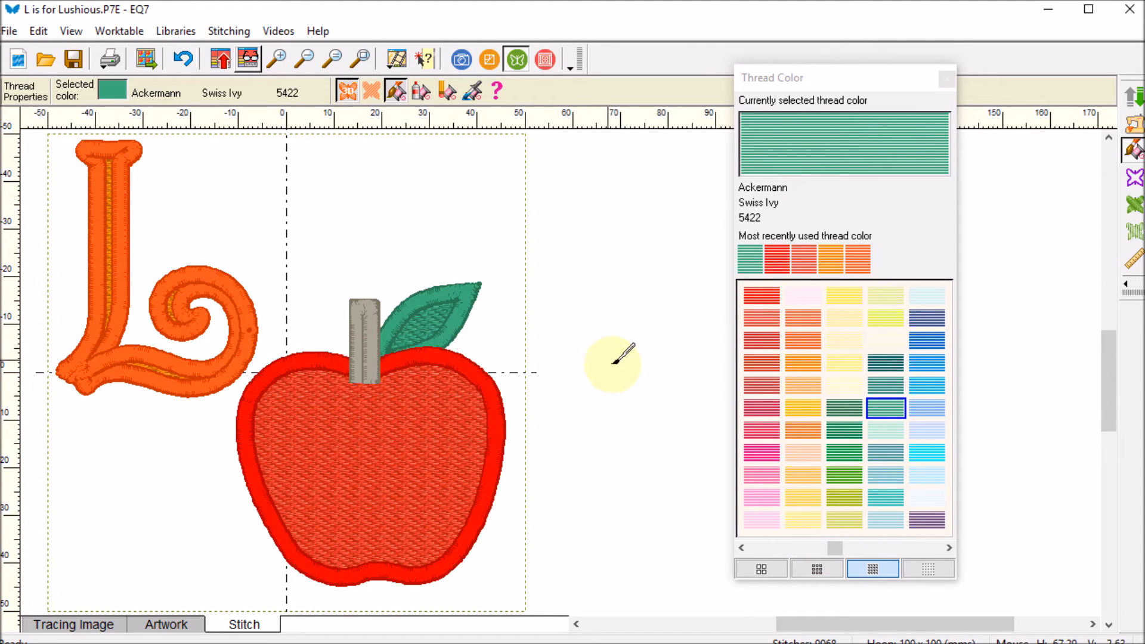
pyautogui.moveTo(835, 547); pyautogui.dragTo(900, 549)
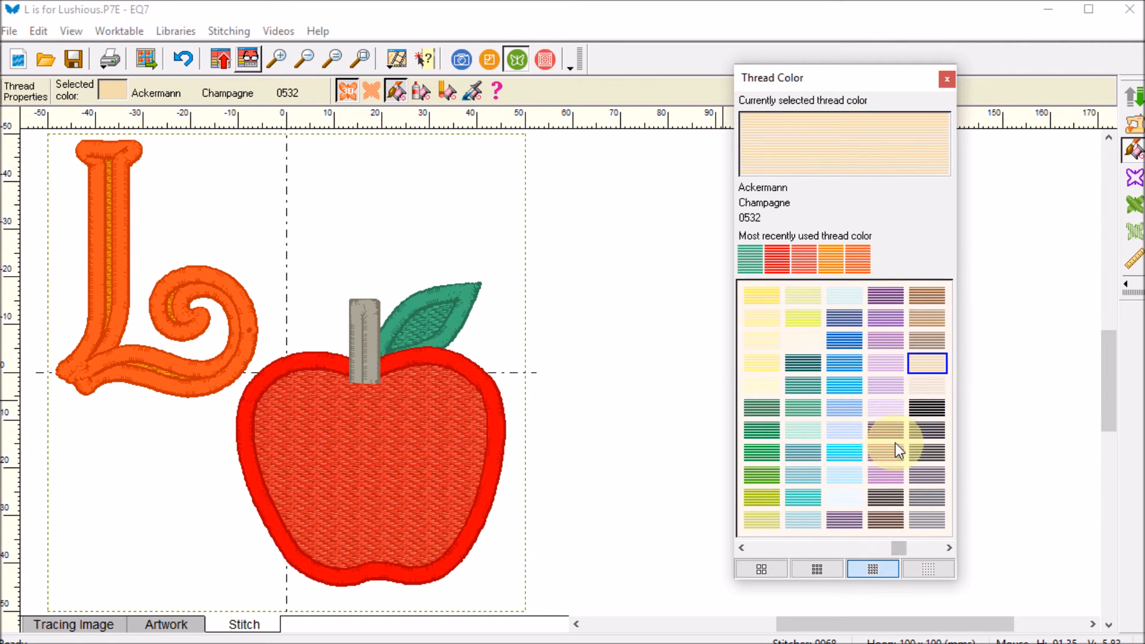
pyautogui.click(928, 295)
pyautogui.click(375, 336)
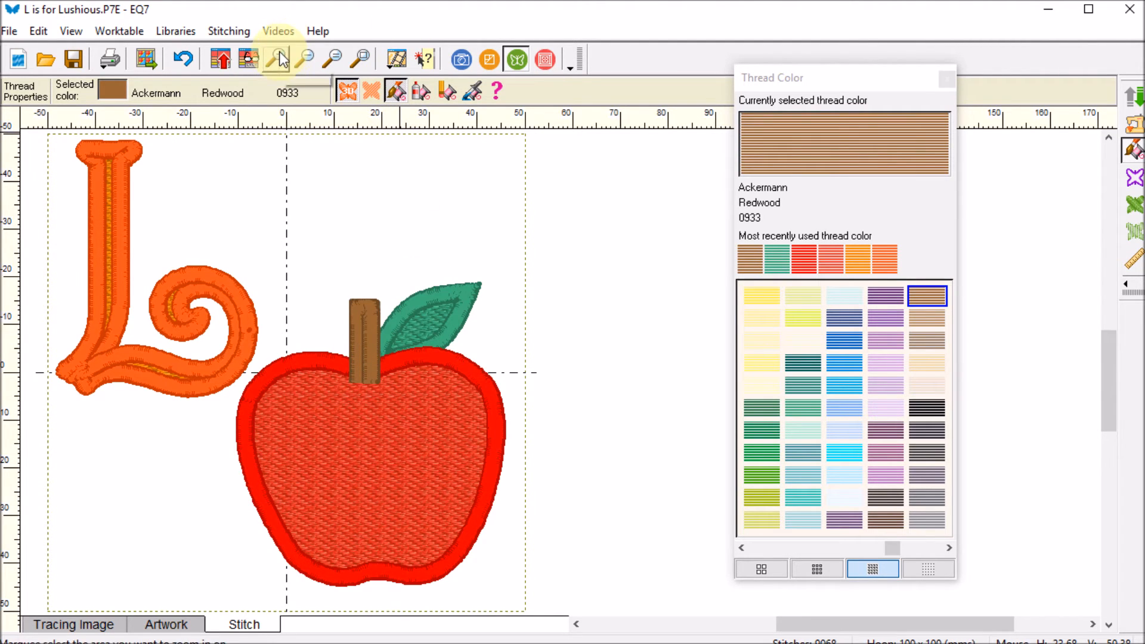
# In the artwork, move the stem's closed rectangle off its overlapping duplicate to about x 8.6, y -14.5.
pyautogui.moveTo(305, 259); pyautogui.dragTo(441, 412)
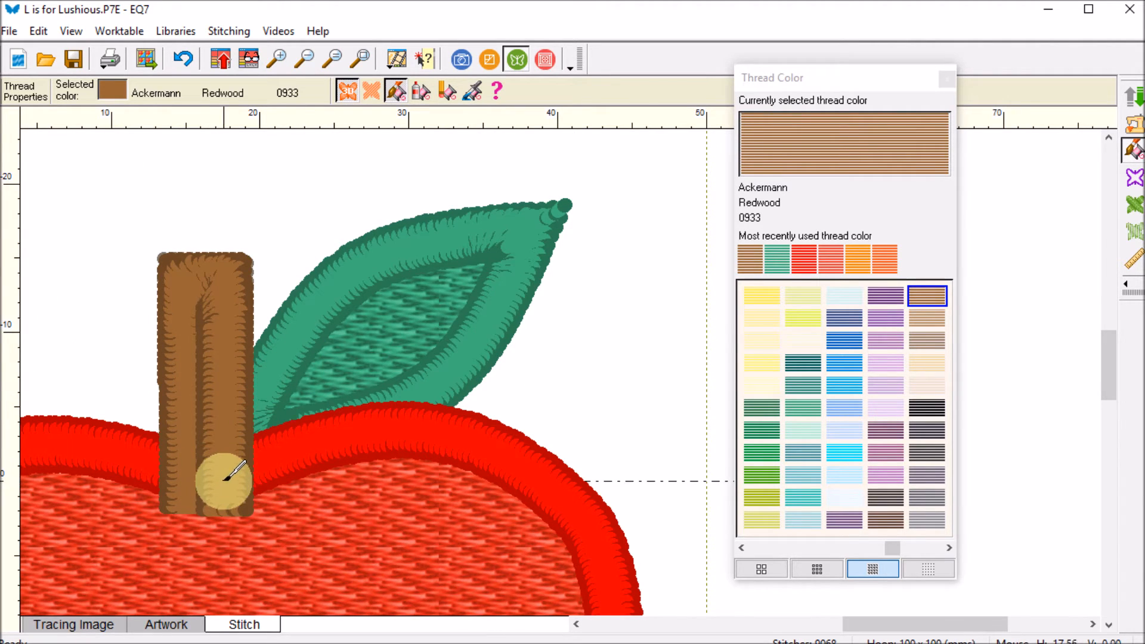
pyautogui.click(173, 625)
pyautogui.click(13, 97)
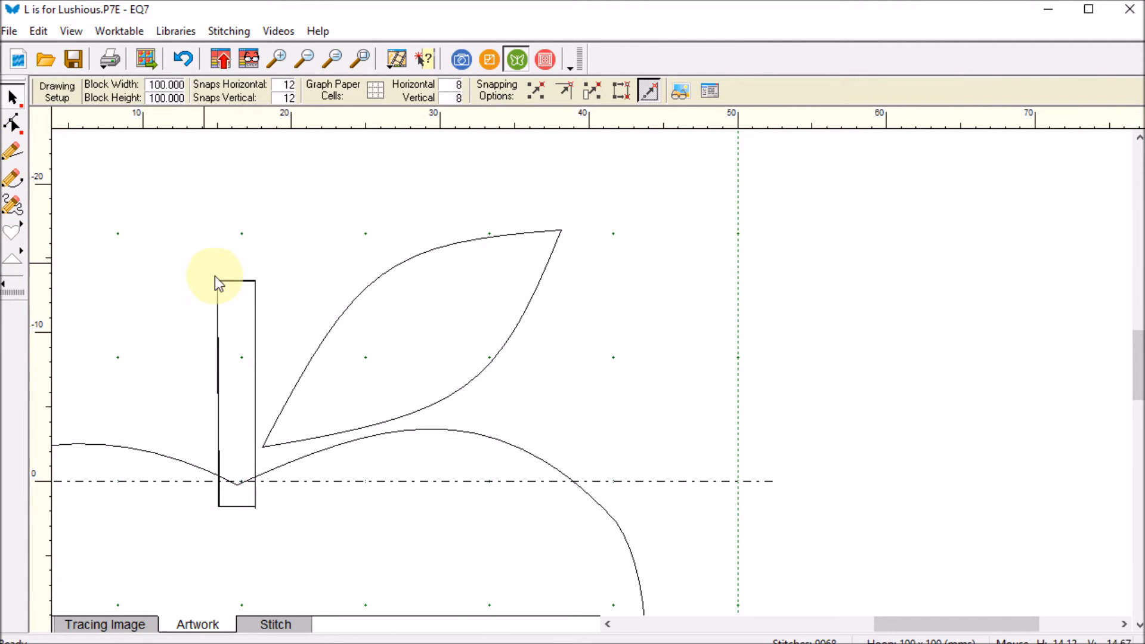
pyautogui.click(238, 388)
pyautogui.moveTo(238, 394); pyautogui.dragTo(135, 378)
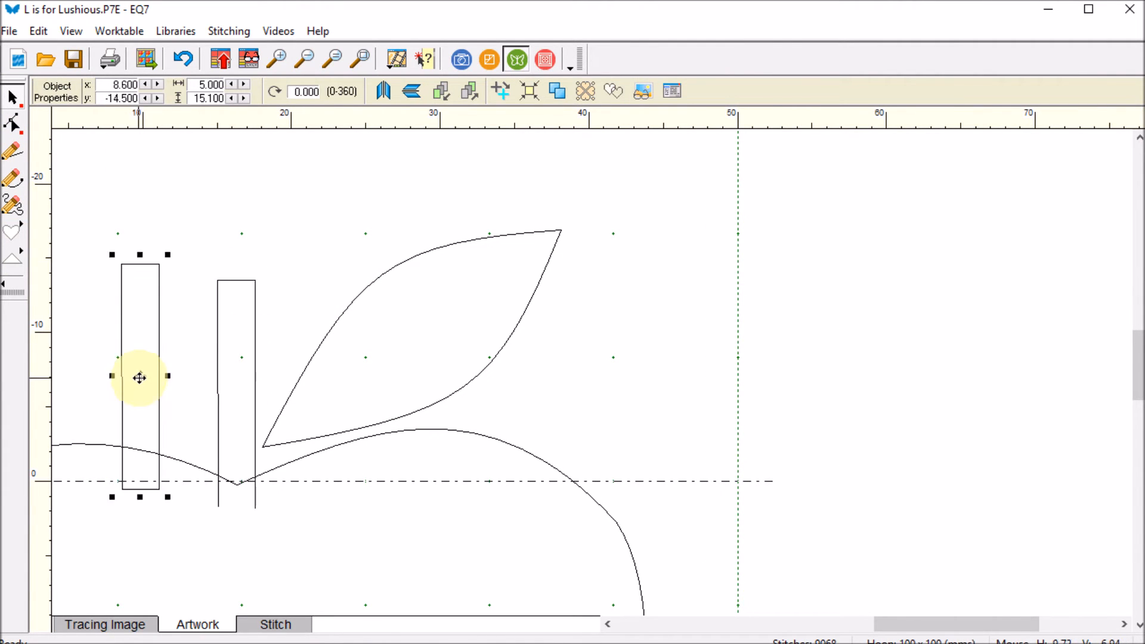
# Color the separated stem rectangle's stitching with Ackermann Redwood 0933 thread and dismiss the thread palette.
pyautogui.click(278, 626)
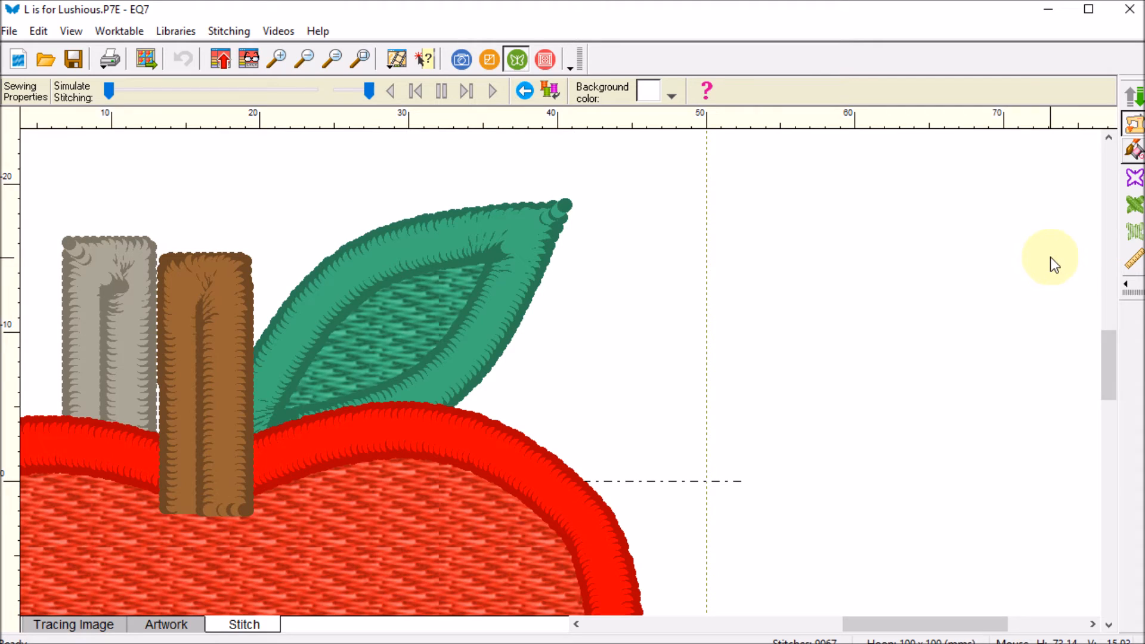
pyautogui.click(1133, 150)
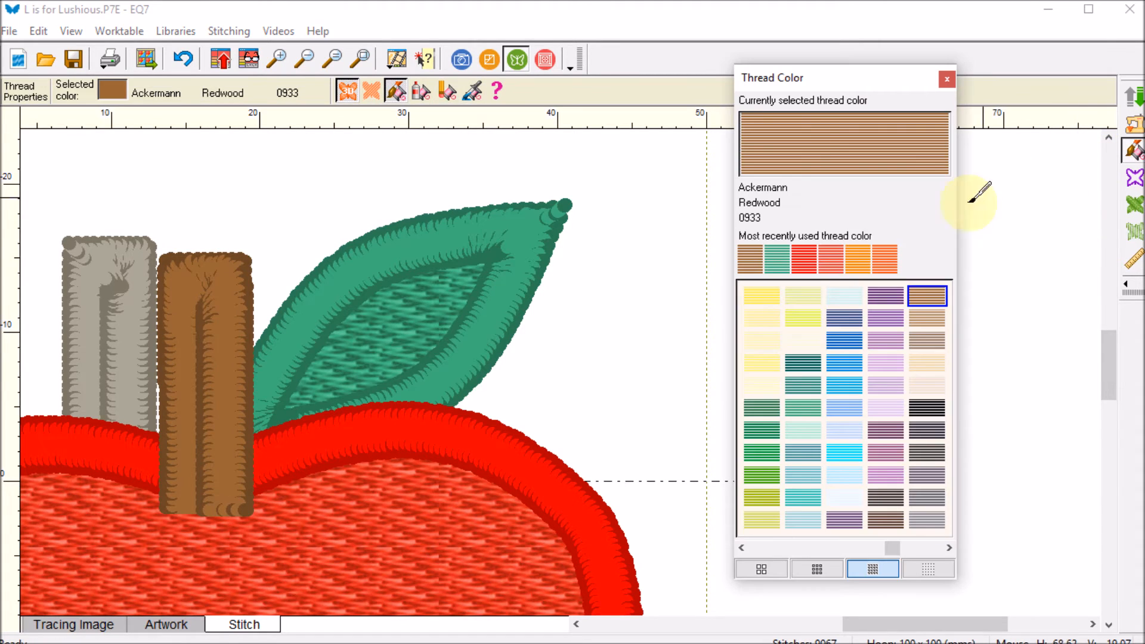
pyautogui.click(106, 344)
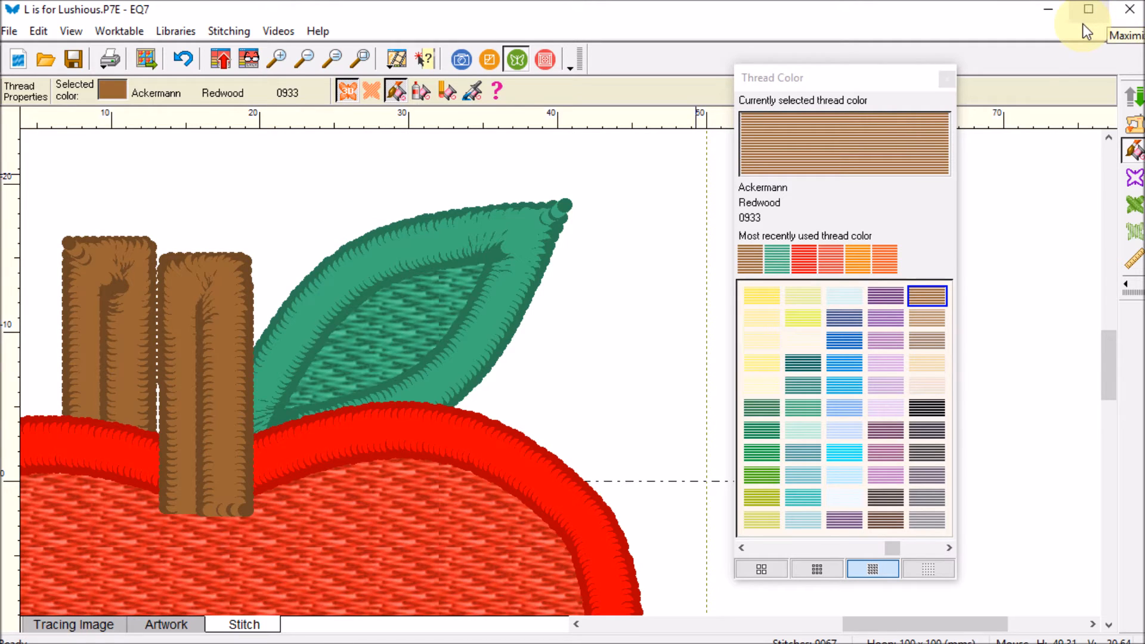
pyautogui.click(946, 79)
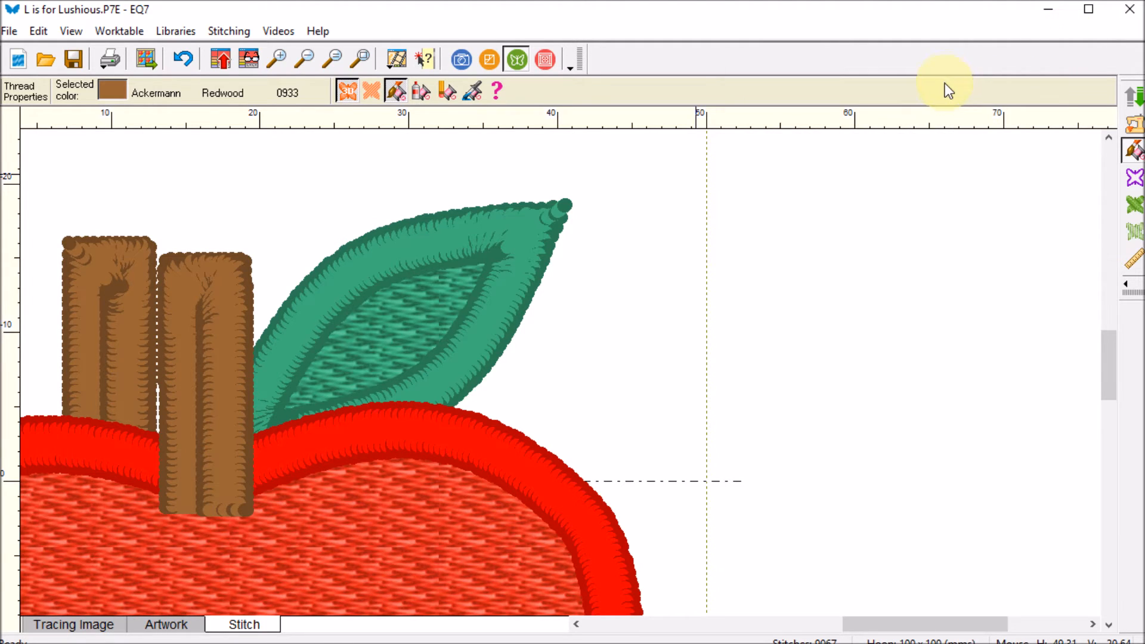
# Apply the Wide Wale fill pattern to the inside of the leaf.
pyautogui.click(1133, 208)
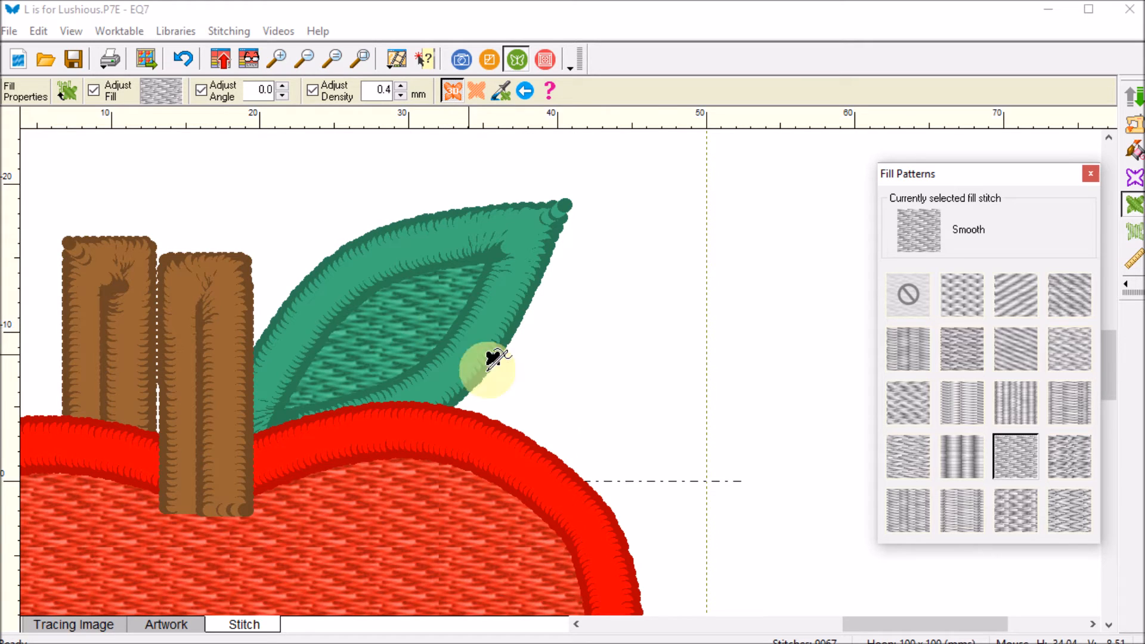
pyautogui.click(1081, 337)
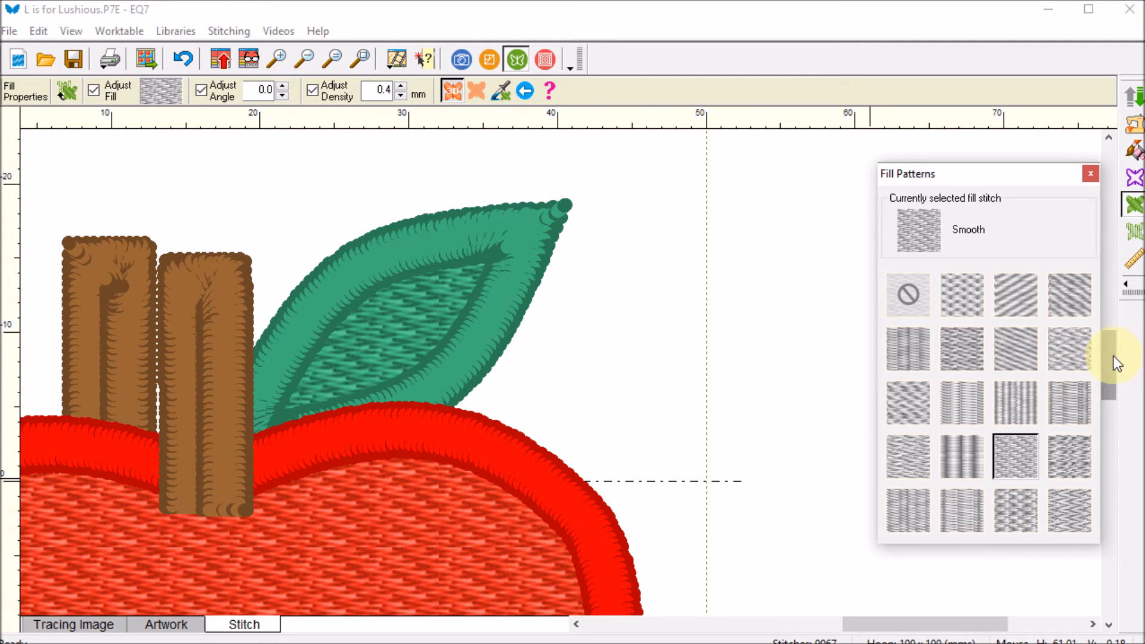
pyautogui.click(960, 456)
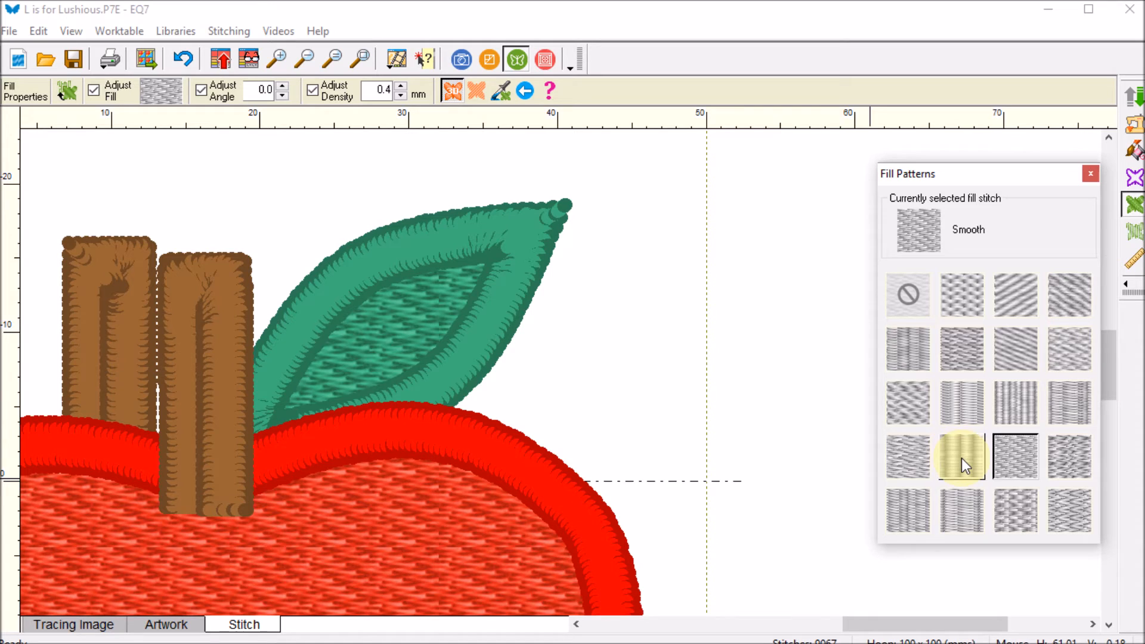
pyautogui.click(961, 458)
pyautogui.click(422, 332)
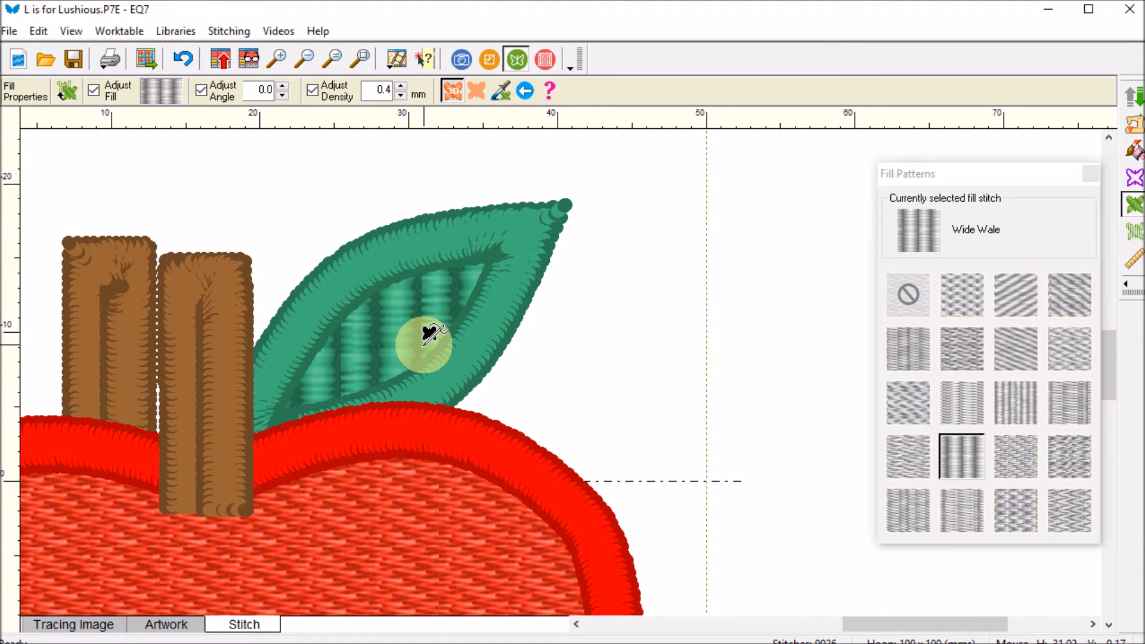
# Set the fill angle to 45 degrees and apply it to the leaf's Wide Wale fill.
pyautogui.doubleClick(253, 89)
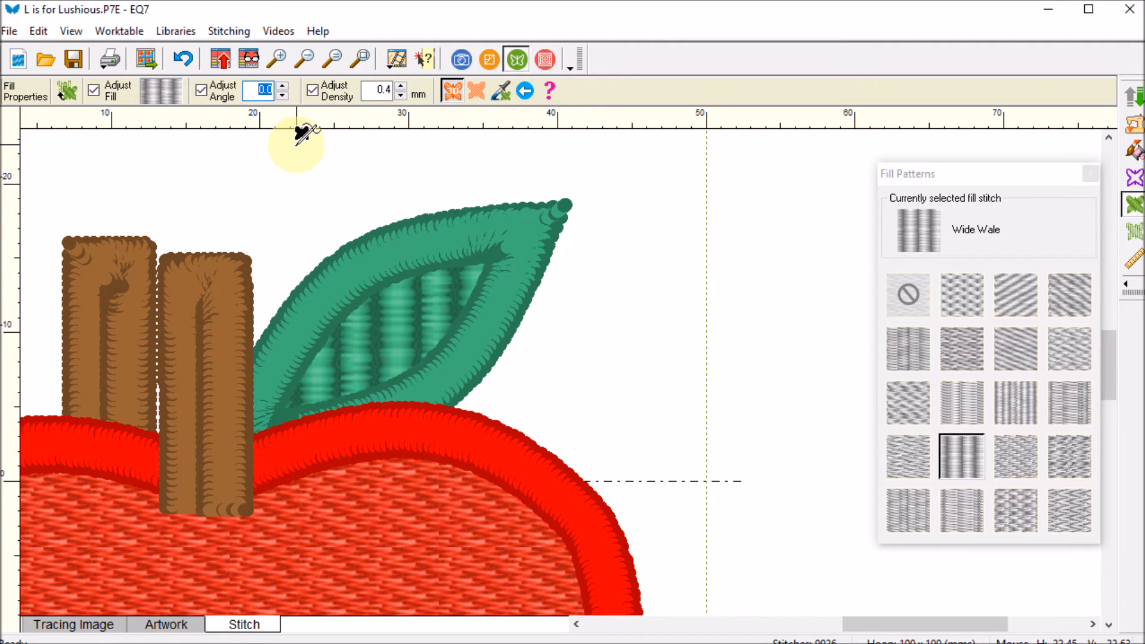
pyautogui.write('45')
pyautogui.press('Return')
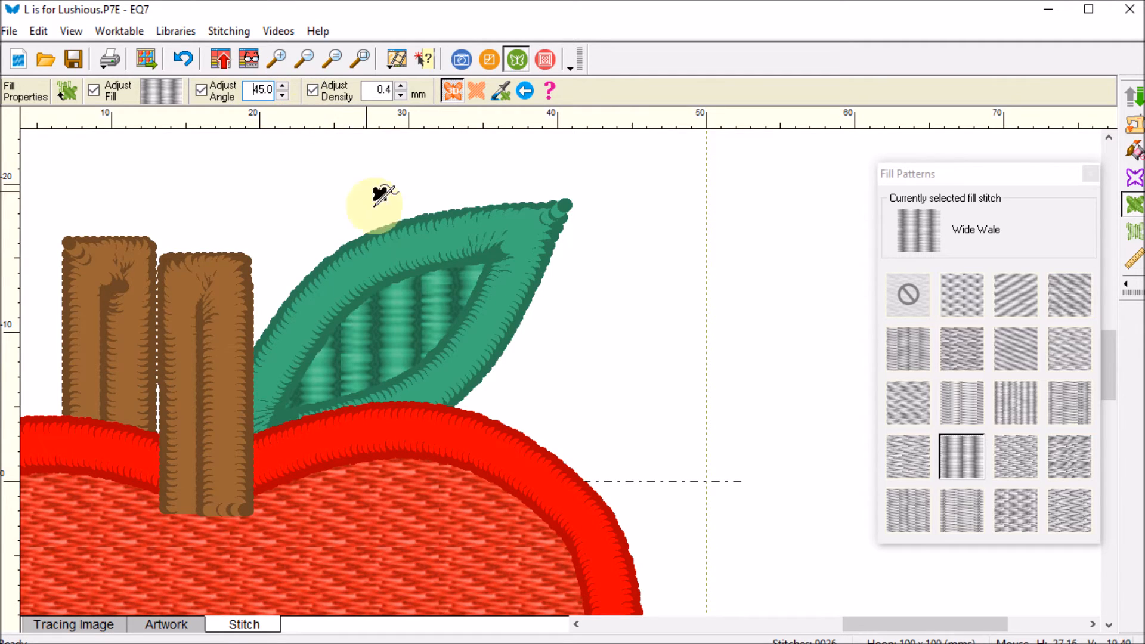
pyautogui.click(403, 296)
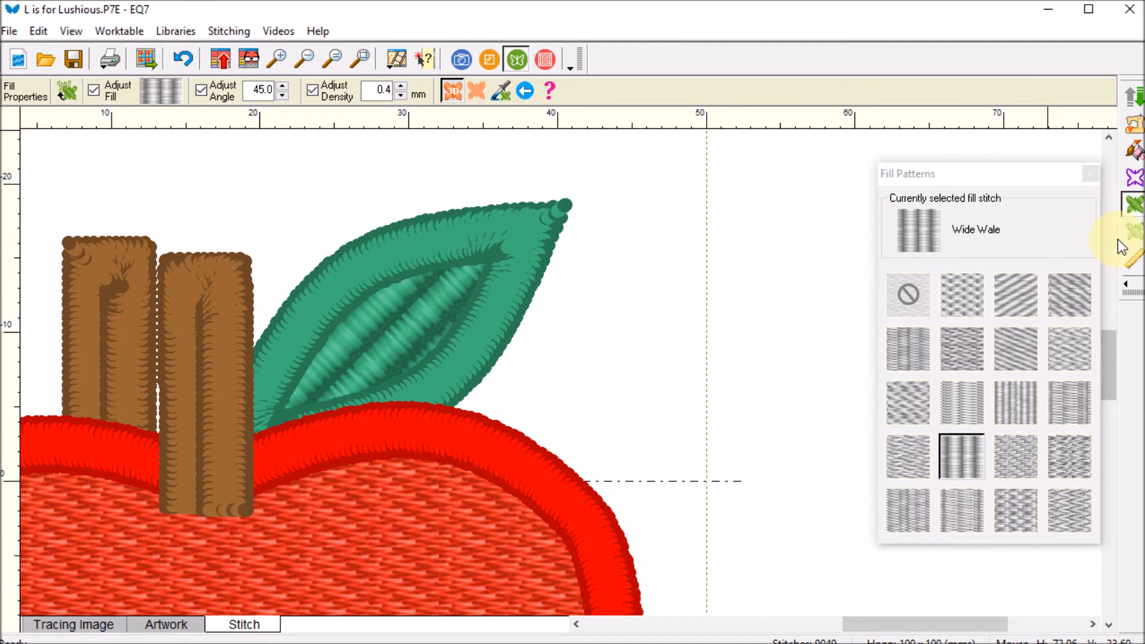
# Set the Steil stitch edge width to 2.5 mm and apply it to the leaf and the separated stem.
pyautogui.click(1135, 177)
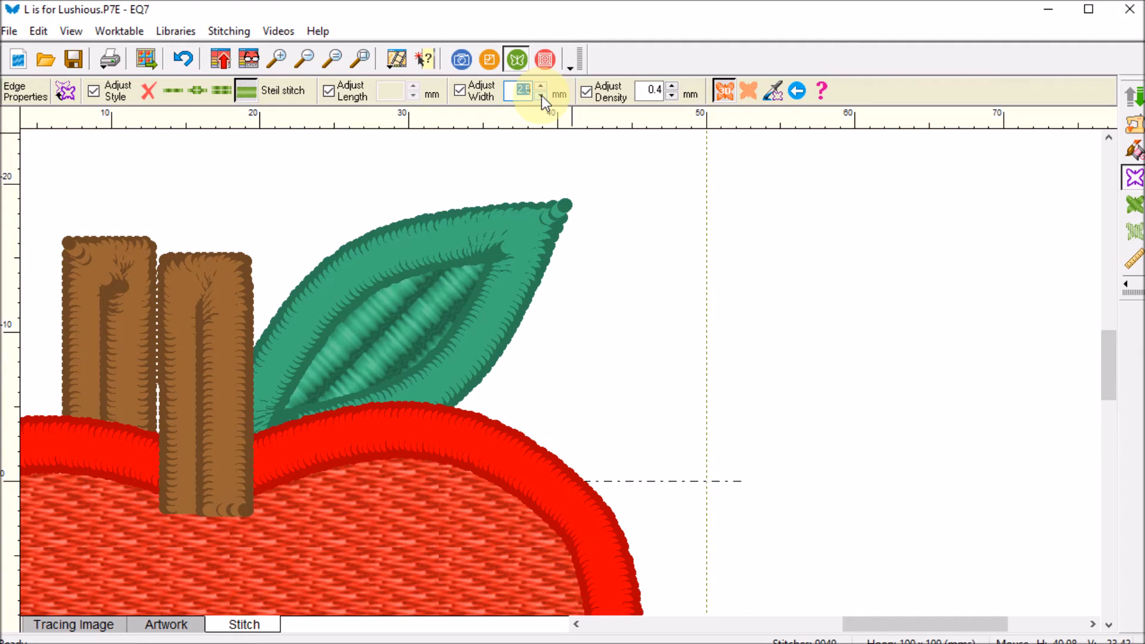
pyautogui.click(510, 219)
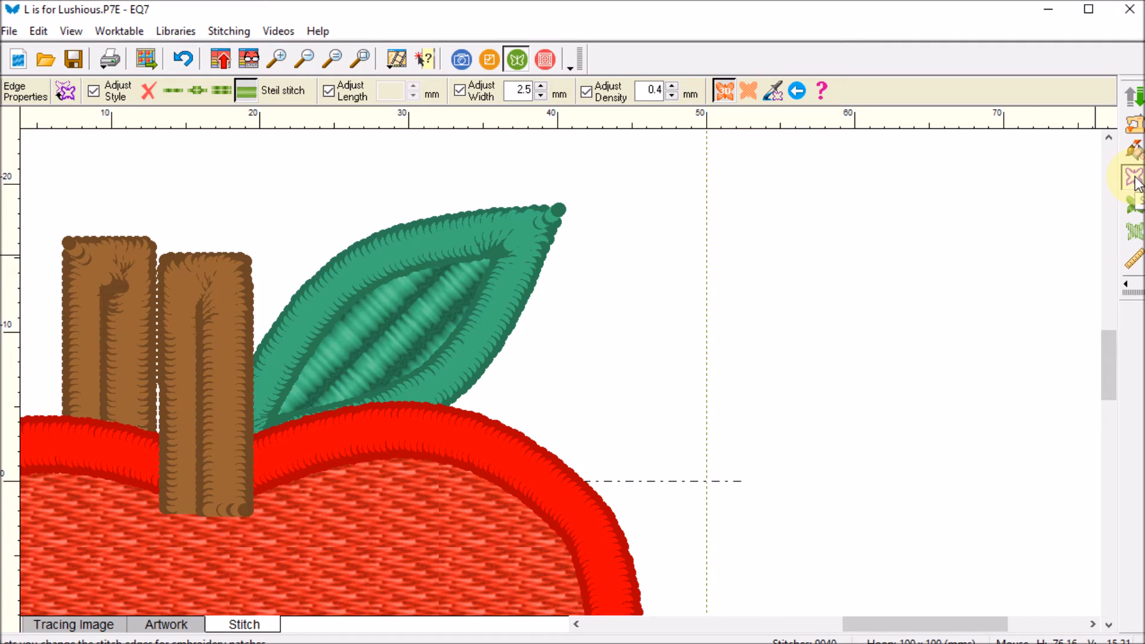
pyautogui.click(132, 253)
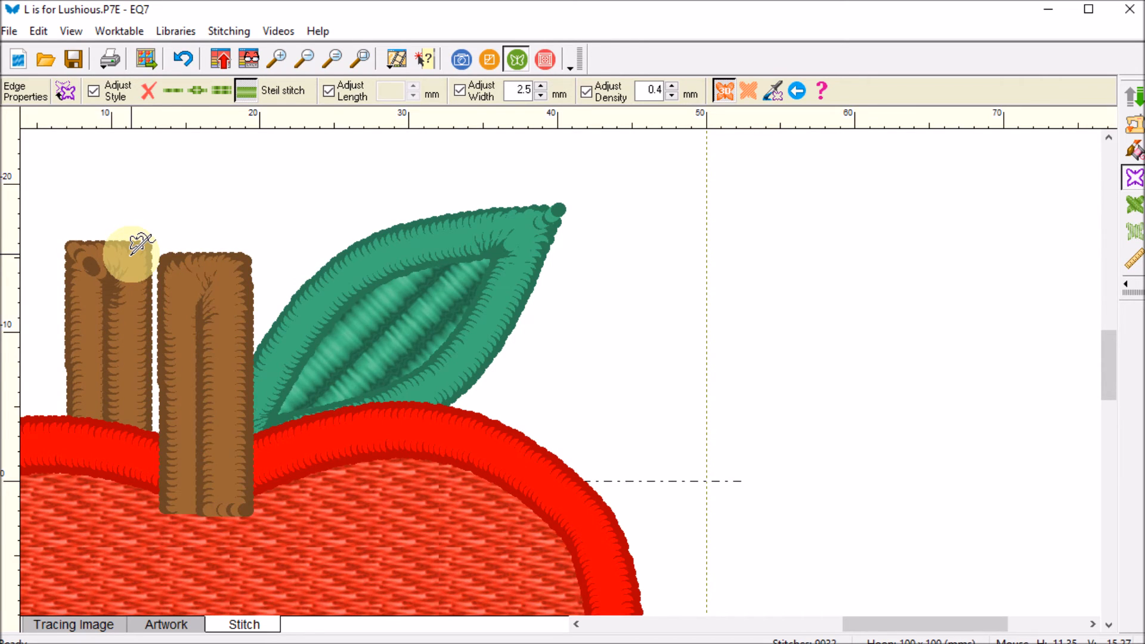
# Remove the edge stitching from the separated stem and color its exposed fill with Ackermann Redwood 0933.
pyautogui.click(149, 93)
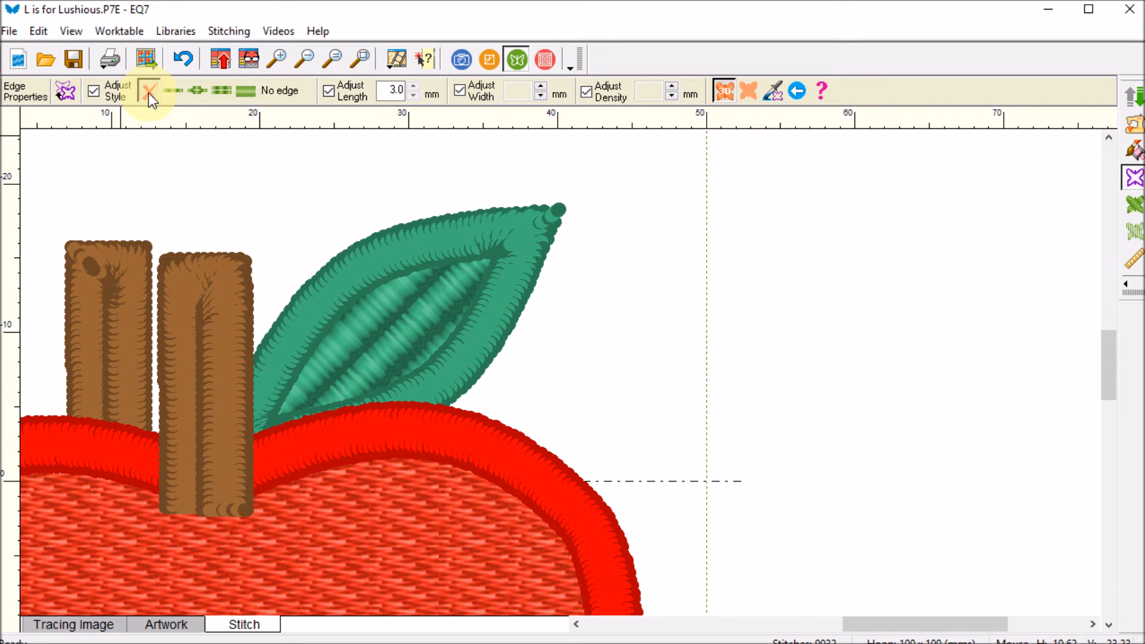
pyautogui.click(132, 258)
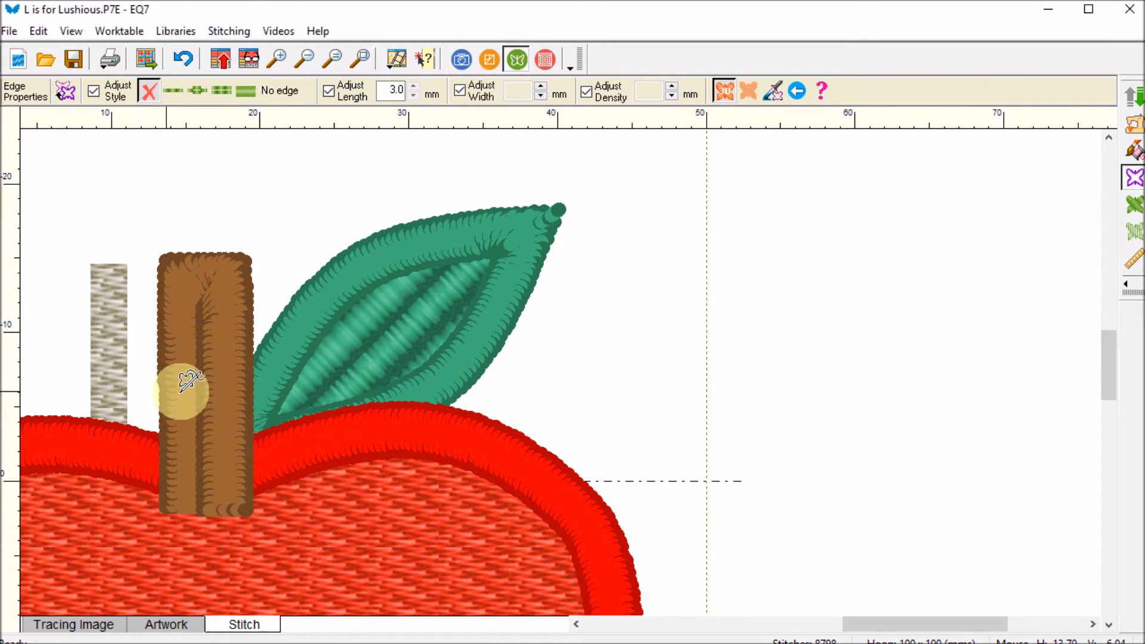
pyautogui.click(1134, 152)
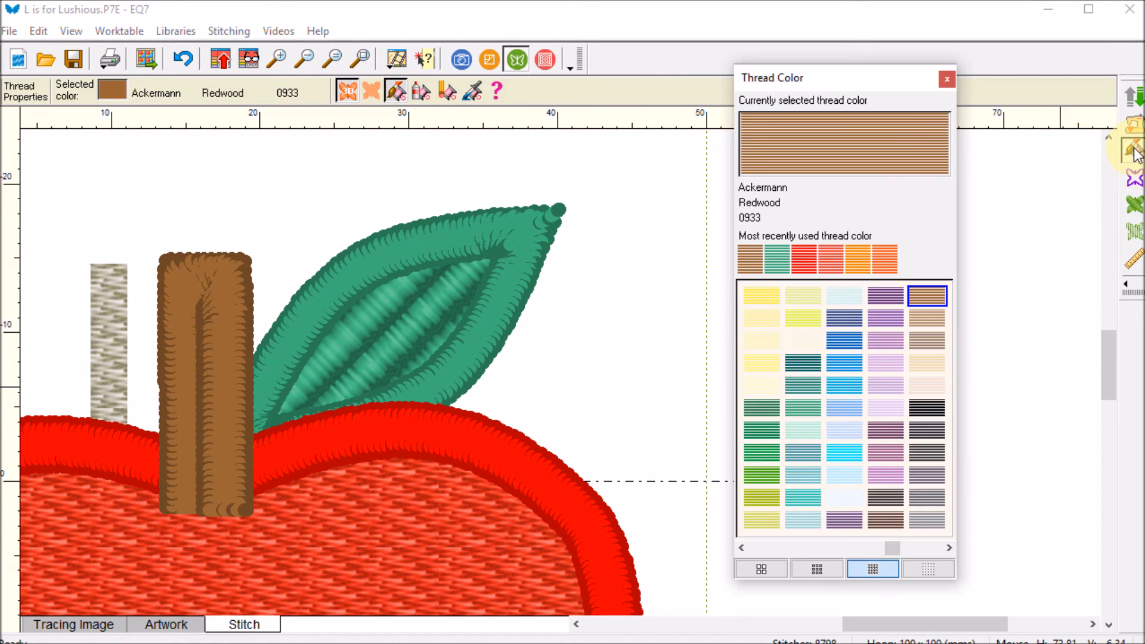
pyautogui.click(110, 309)
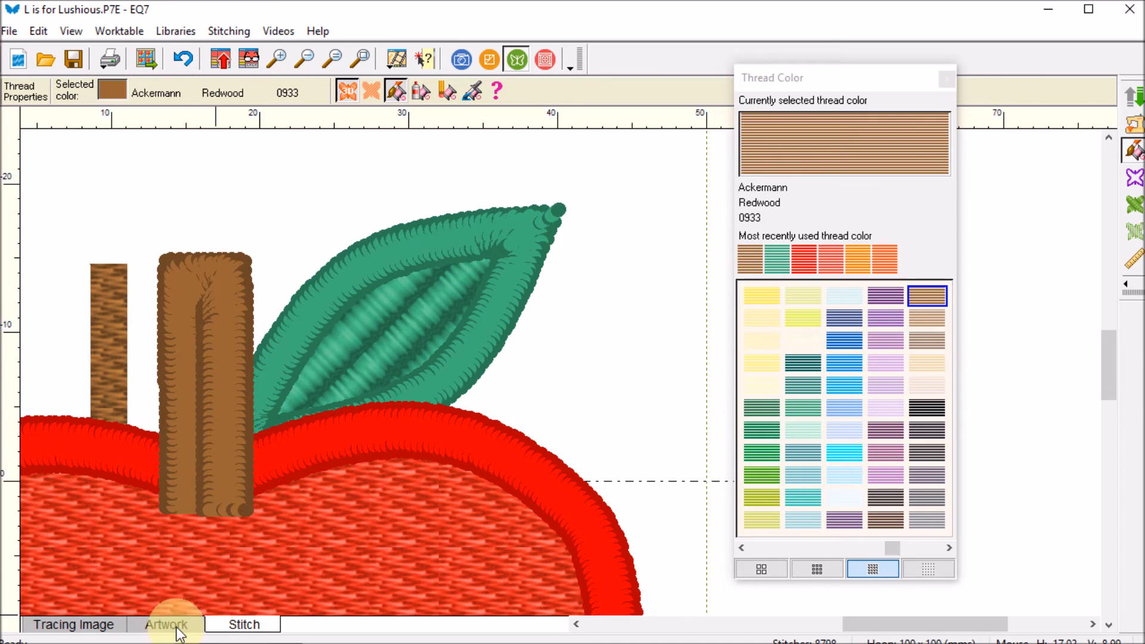
# Apply a 2.5 mm wide Steil stitch edge to the outlined stem beside the leaf.
pyautogui.click(344, 434)
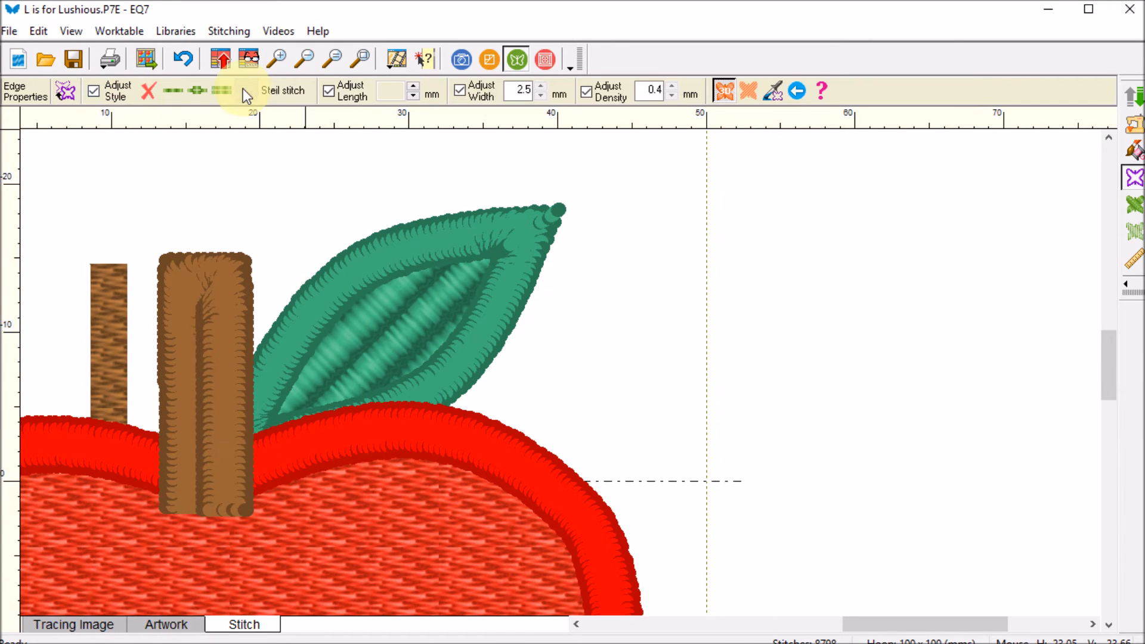
pyautogui.click(246, 90)
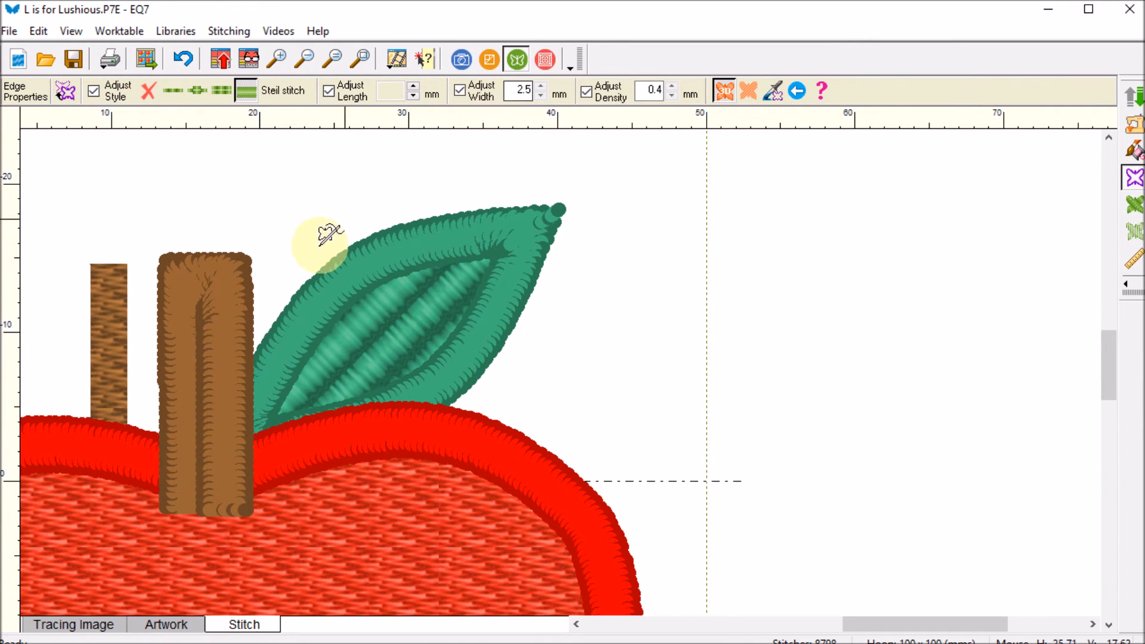
pyautogui.click(230, 278)
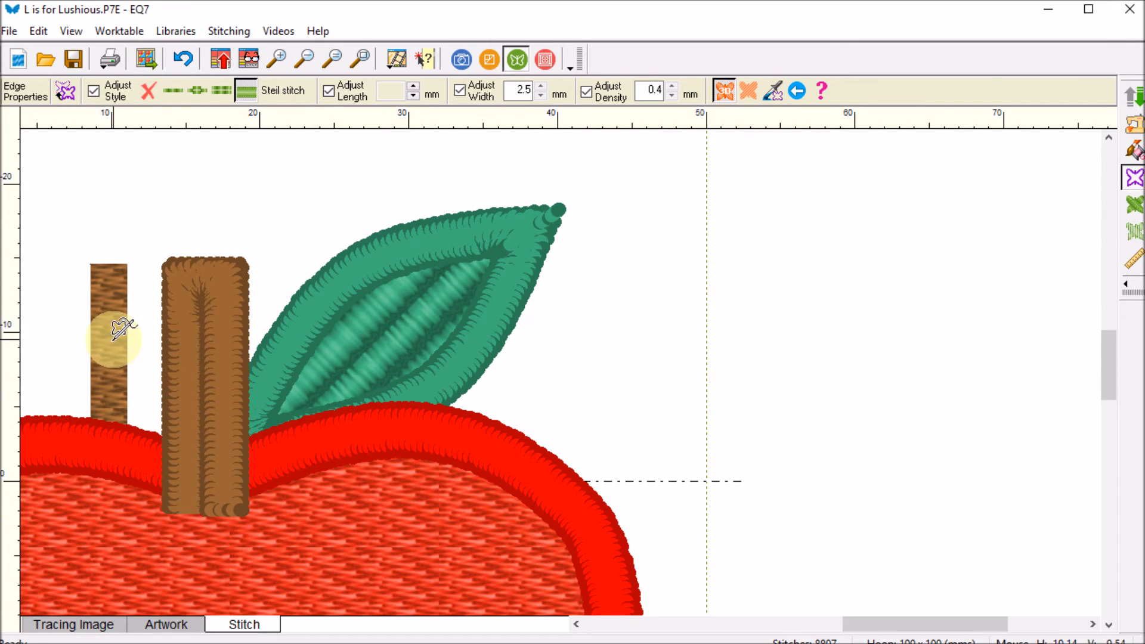
# Move the separated stem artwork directly over the stem beside the leaf and return to the stitch view.
pyautogui.click(167, 624)
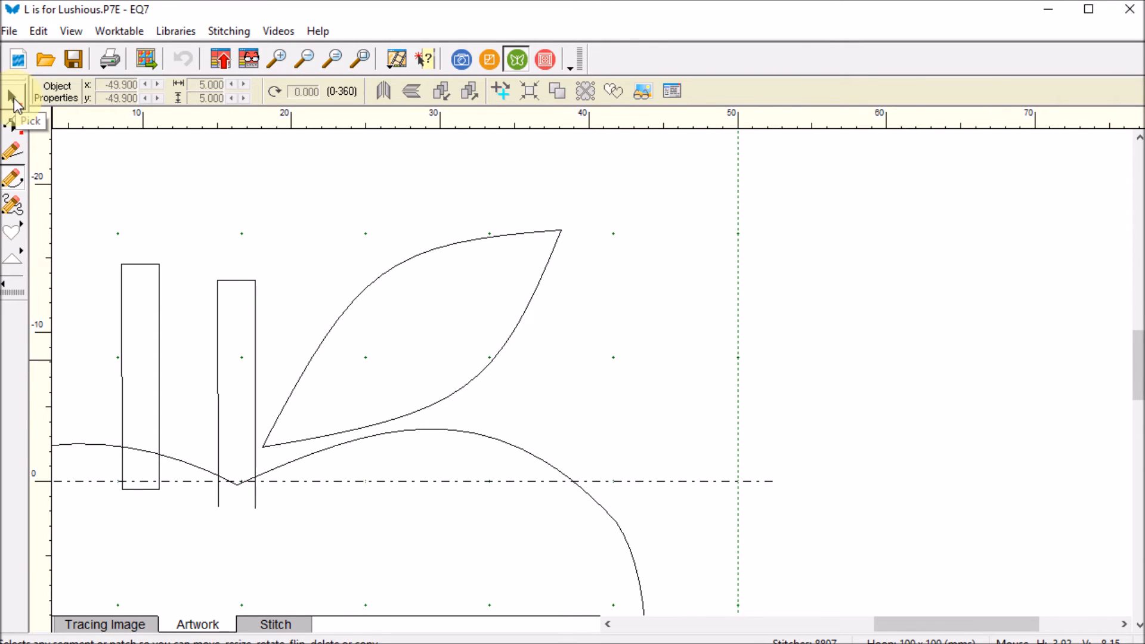
pyautogui.click(13, 100)
pyautogui.click(163, 410)
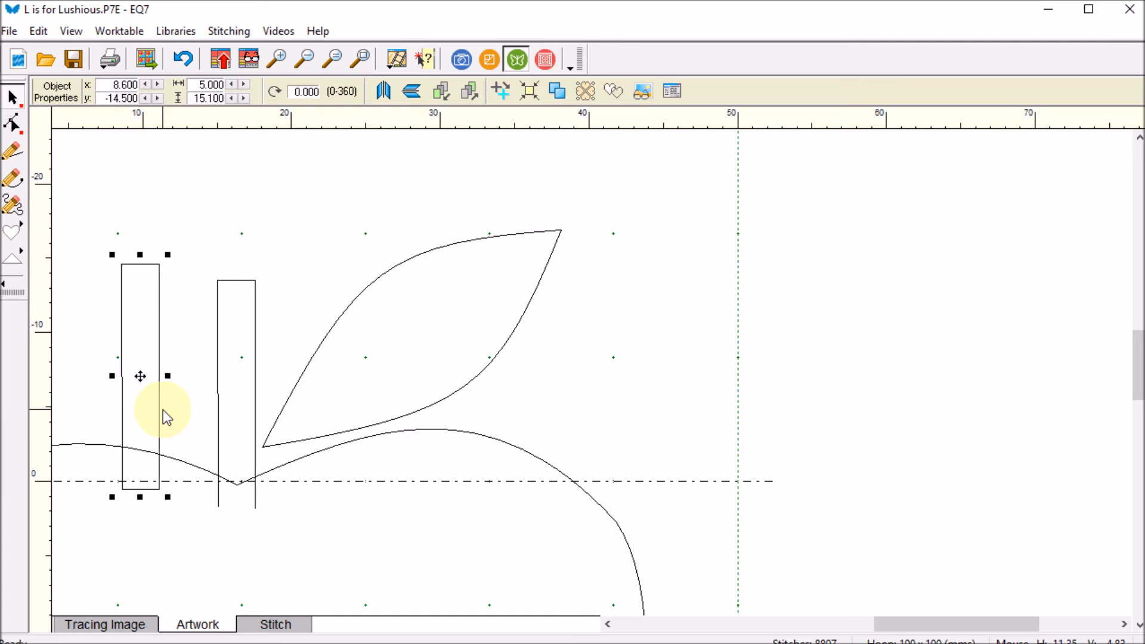
pyautogui.moveTo(141, 375); pyautogui.dragTo(236, 393)
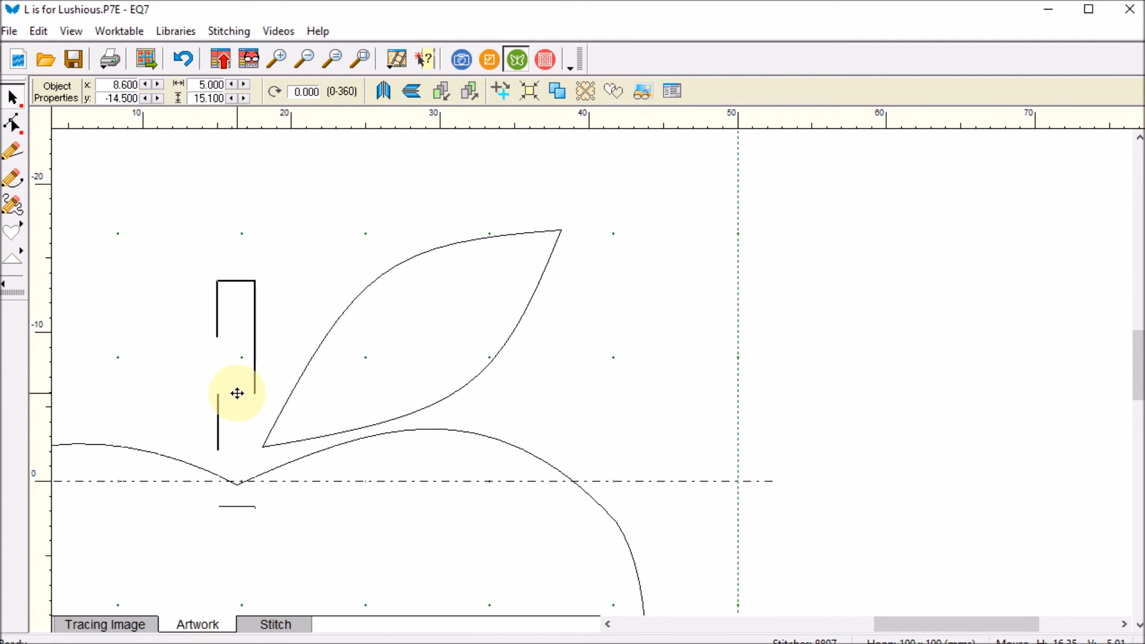
pyautogui.click(276, 626)
pyautogui.click(276, 624)
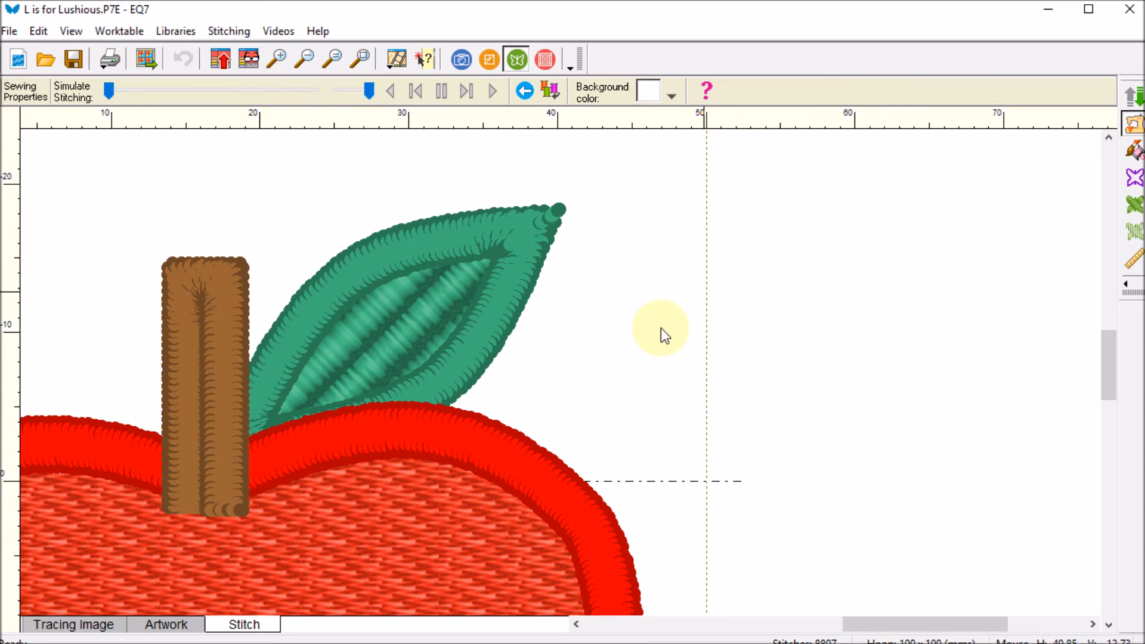
# Apply the Allover fill pattern at a 45 degree angle to the apple body.
pyautogui.click(306, 57)
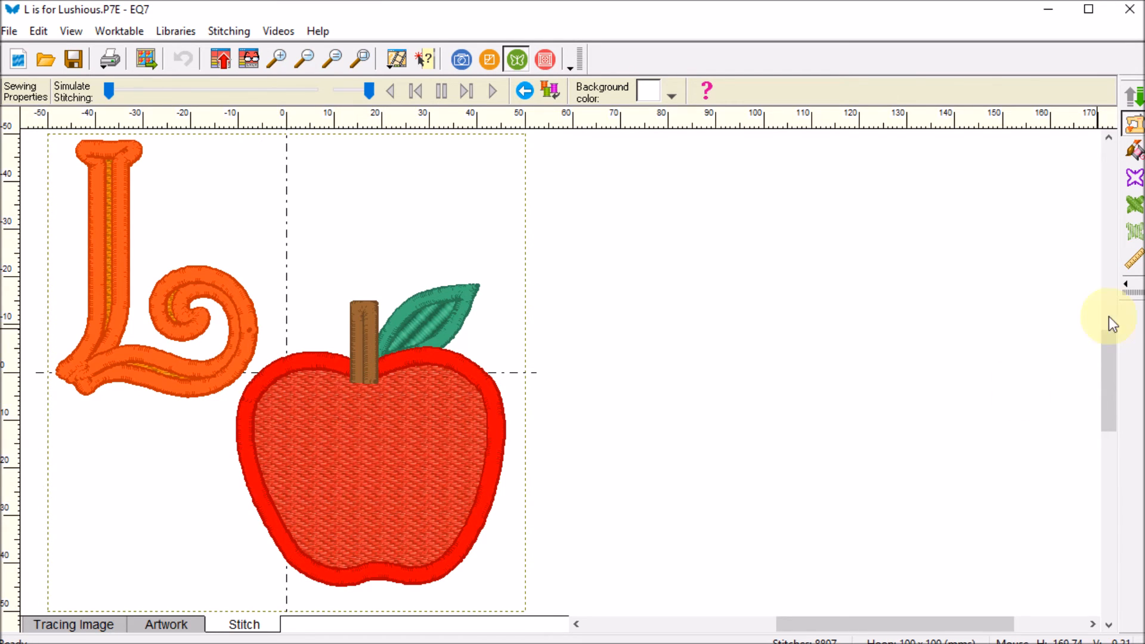
pyautogui.click(1133, 208)
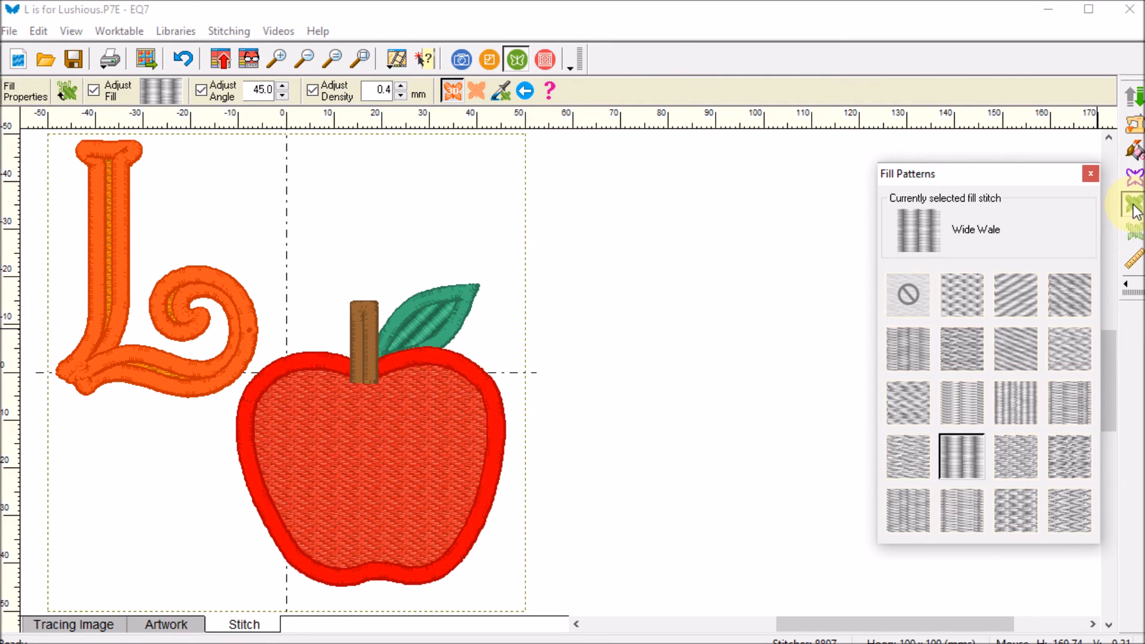
pyautogui.click(1074, 404)
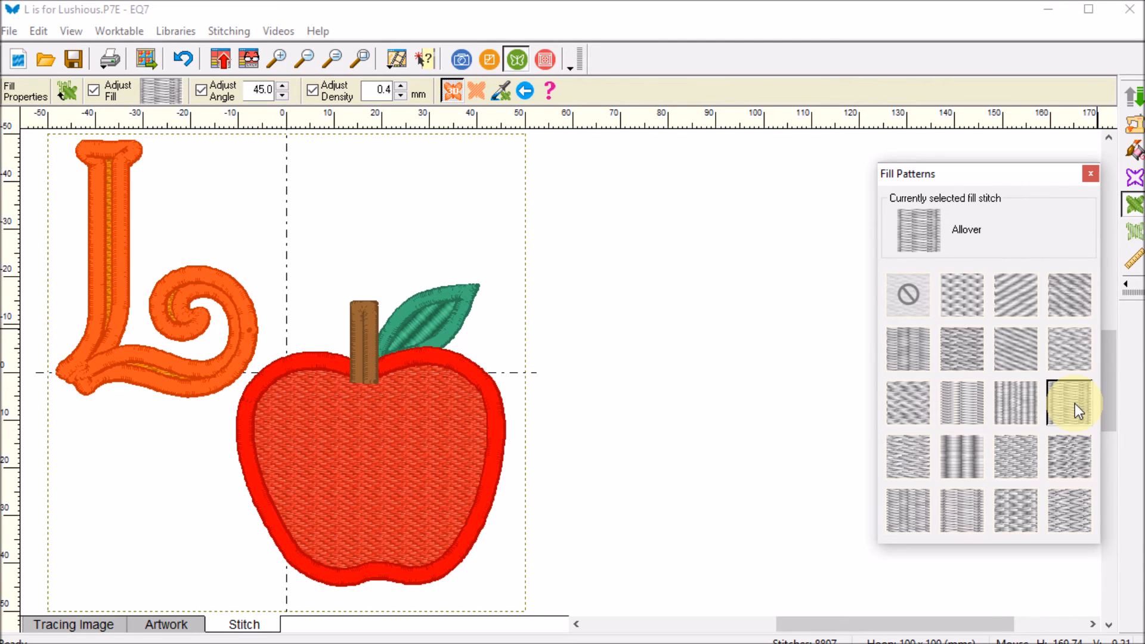
pyautogui.click(411, 441)
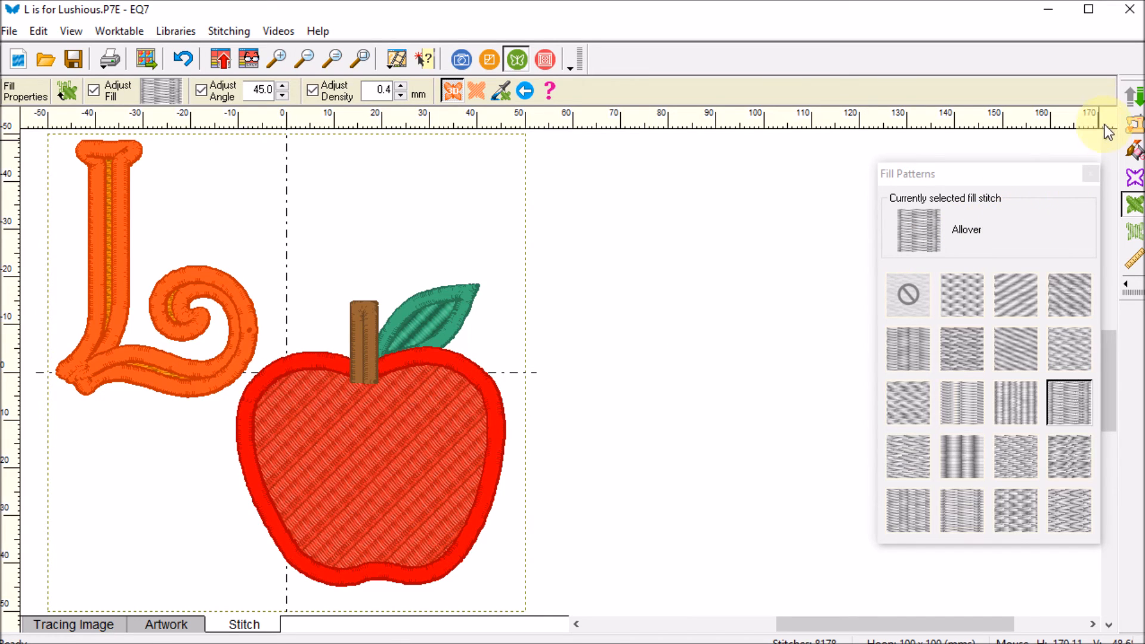
# Move the thin stem without edge stitching to the bottom of the object order.
pyautogui.click(1133, 95)
pyautogui.moveTo(968, 90); pyautogui.dragTo(798, 70)
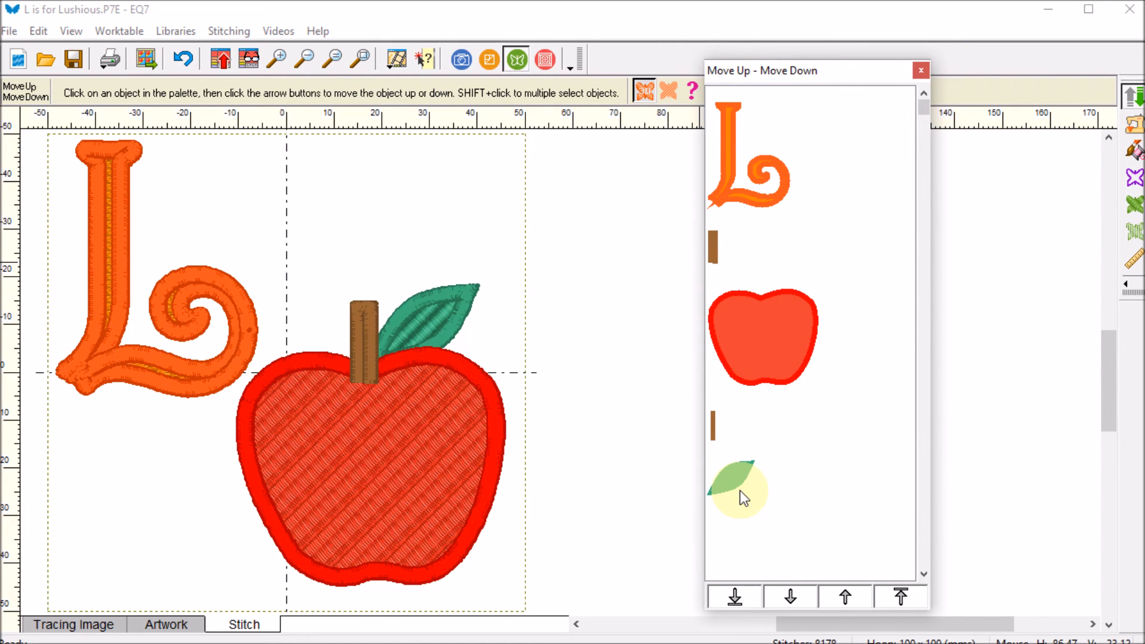
pyautogui.click(713, 435)
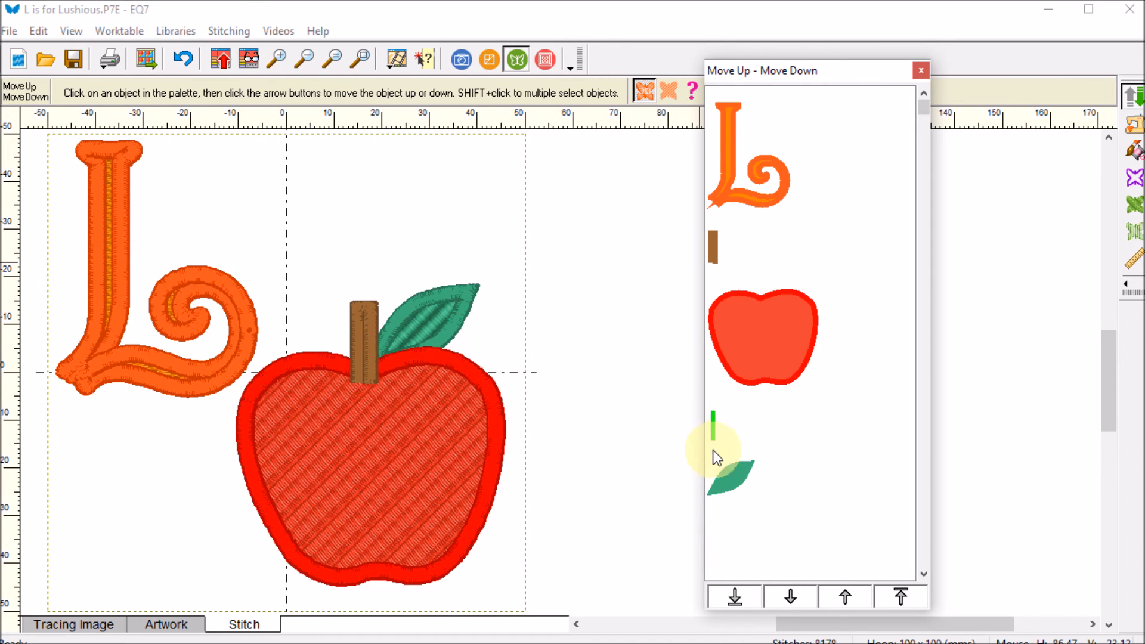
pyautogui.click(733, 595)
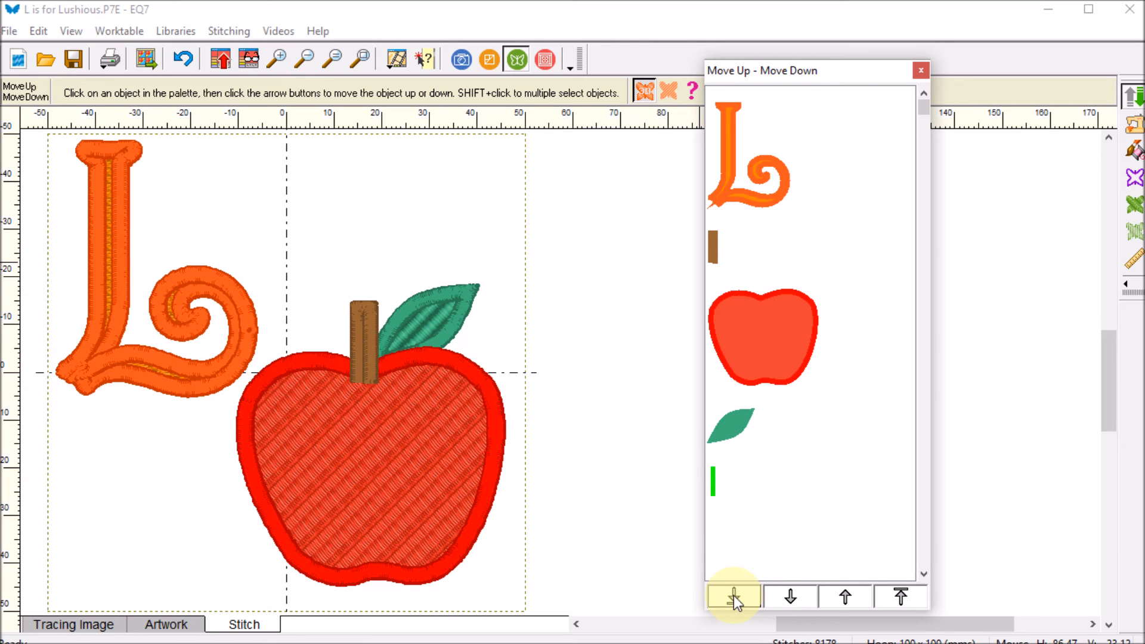
# Move the edged stem behind the apple and leaf, placing it one level above the thin stem.
pyautogui.click(712, 252)
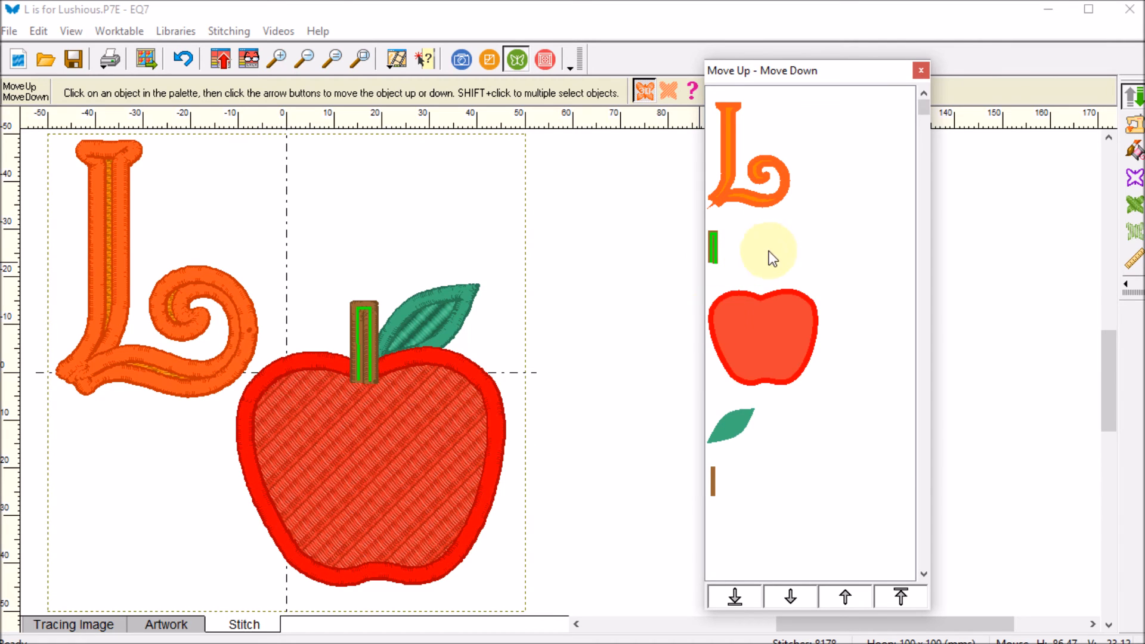
pyautogui.click(735, 596)
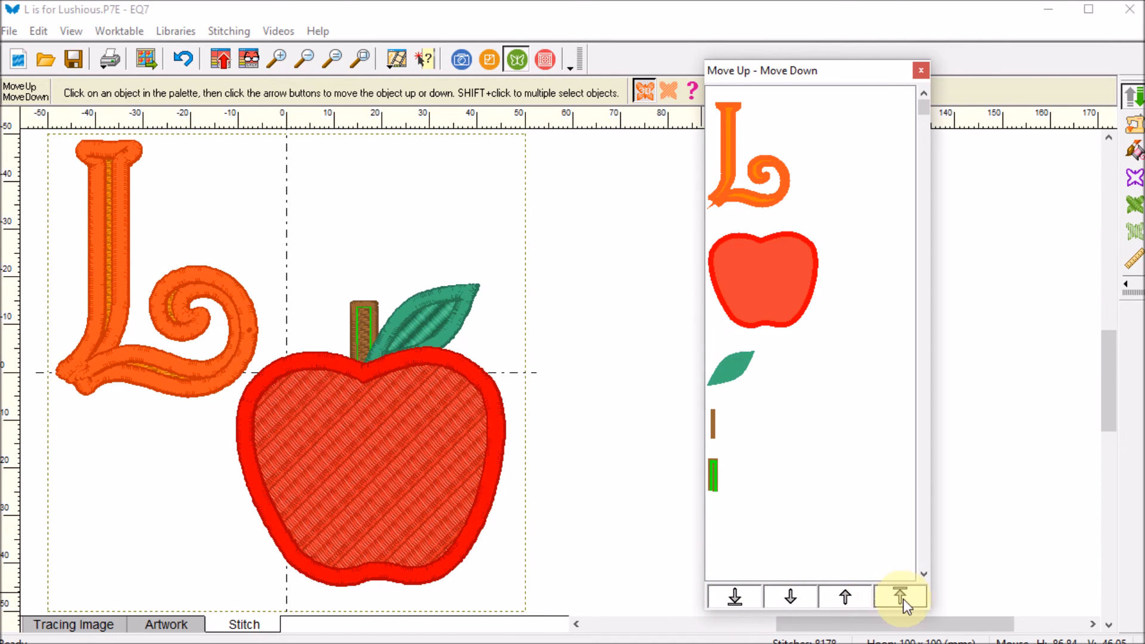
pyautogui.click(847, 599)
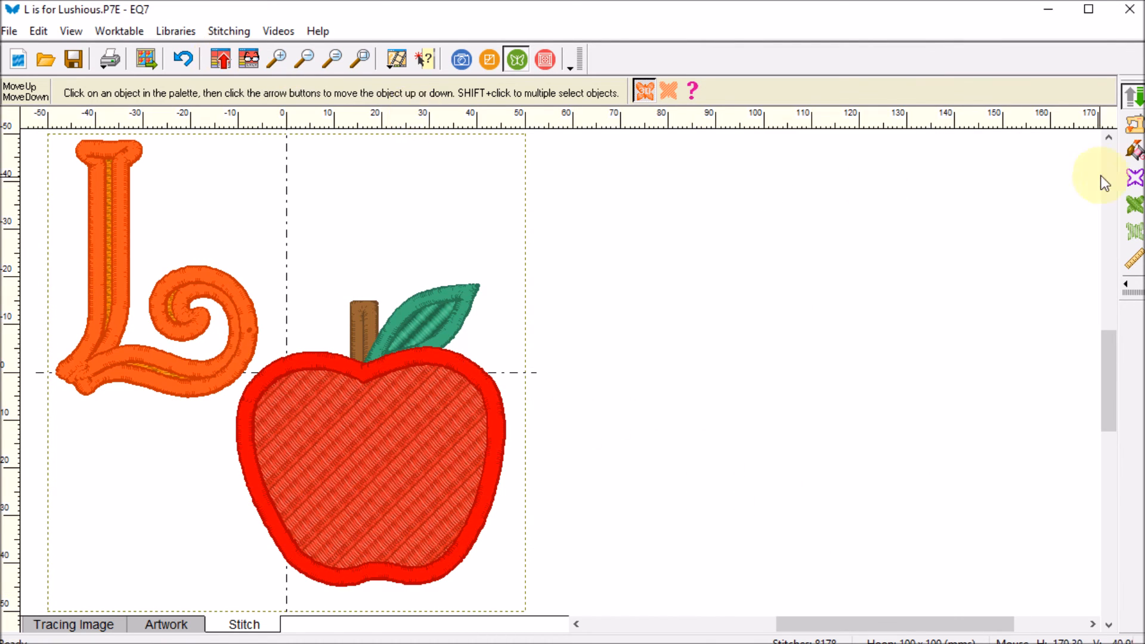
# Play the stitching simulation of the full design and add the design to the project sketchbook.
pyautogui.click(1137, 134)
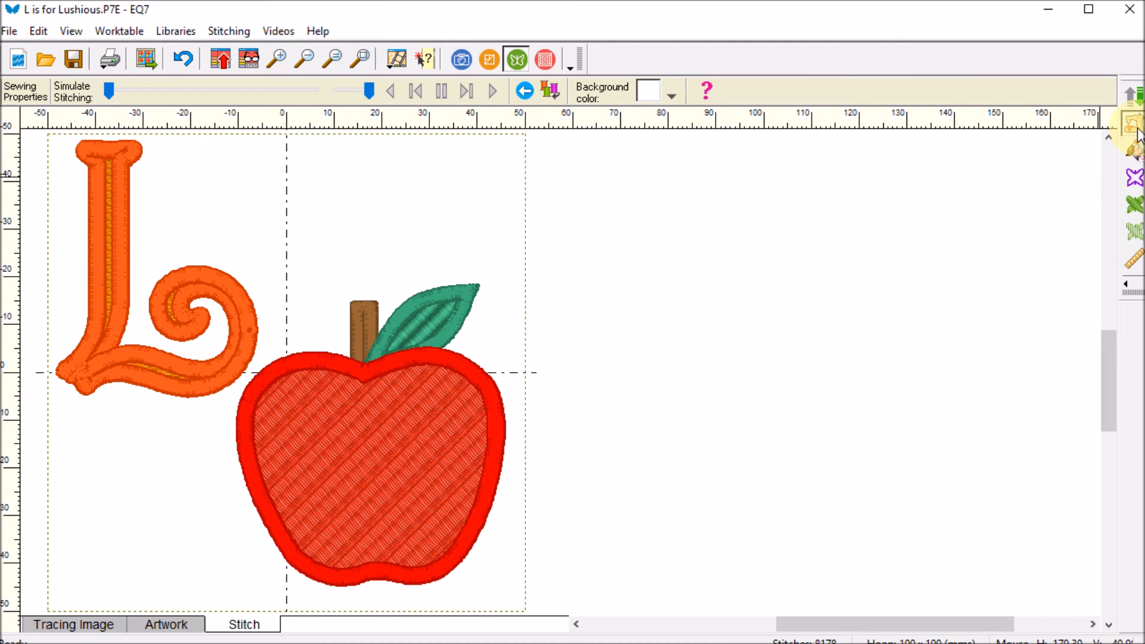
pyautogui.click(492, 93)
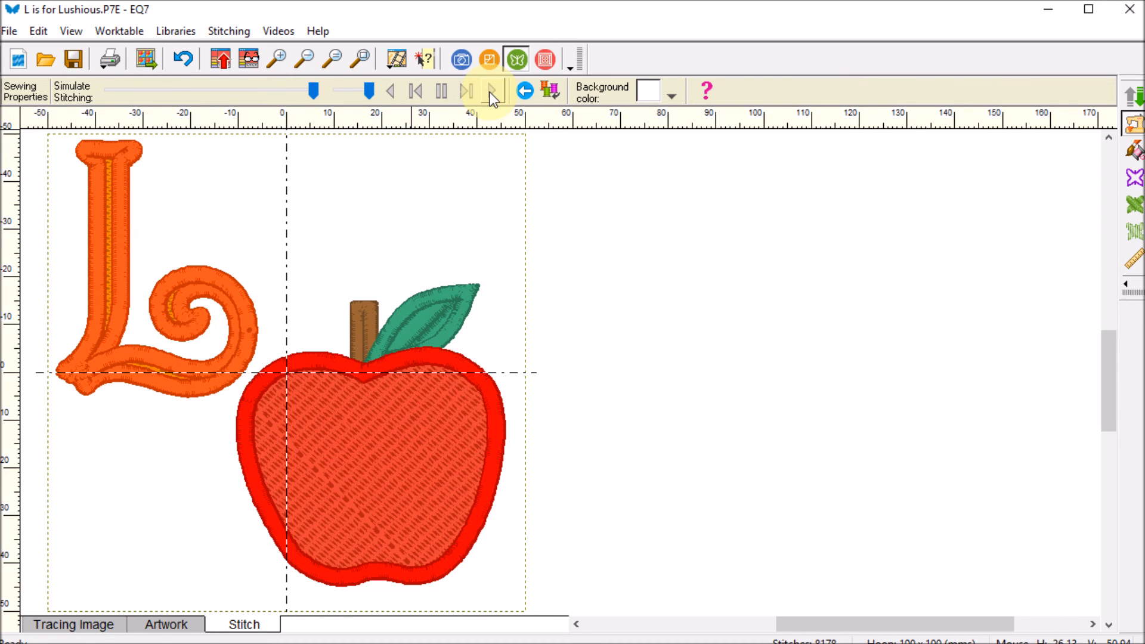
pyautogui.click(223, 59)
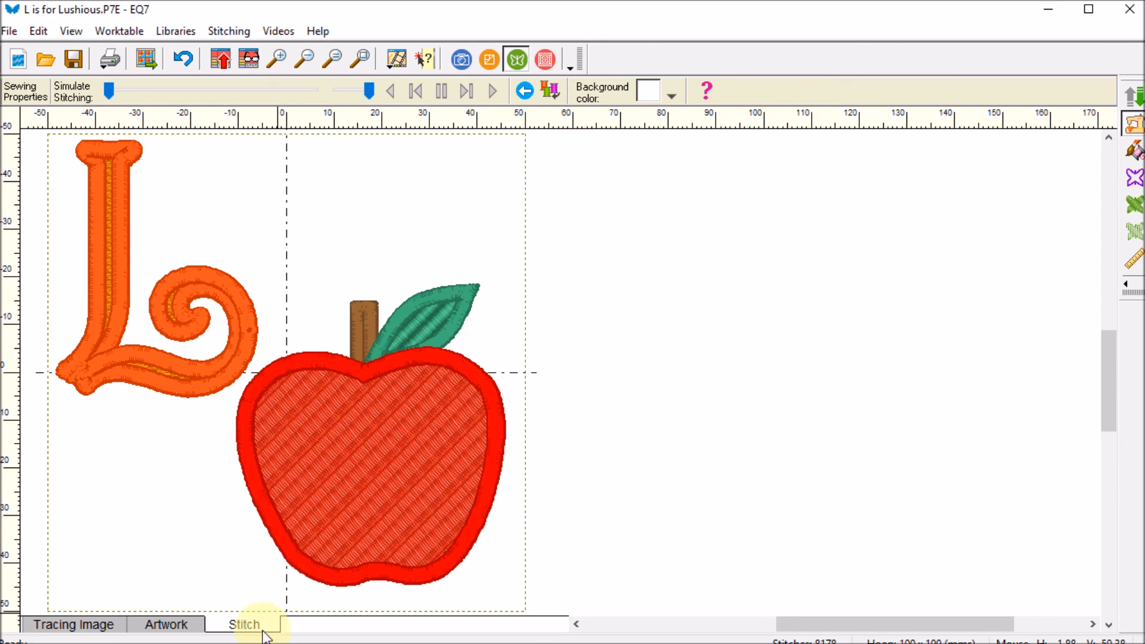
# Draw a square frame about 95 mm wide around the letter and apple in the artwork.
pyautogui.click(170, 633)
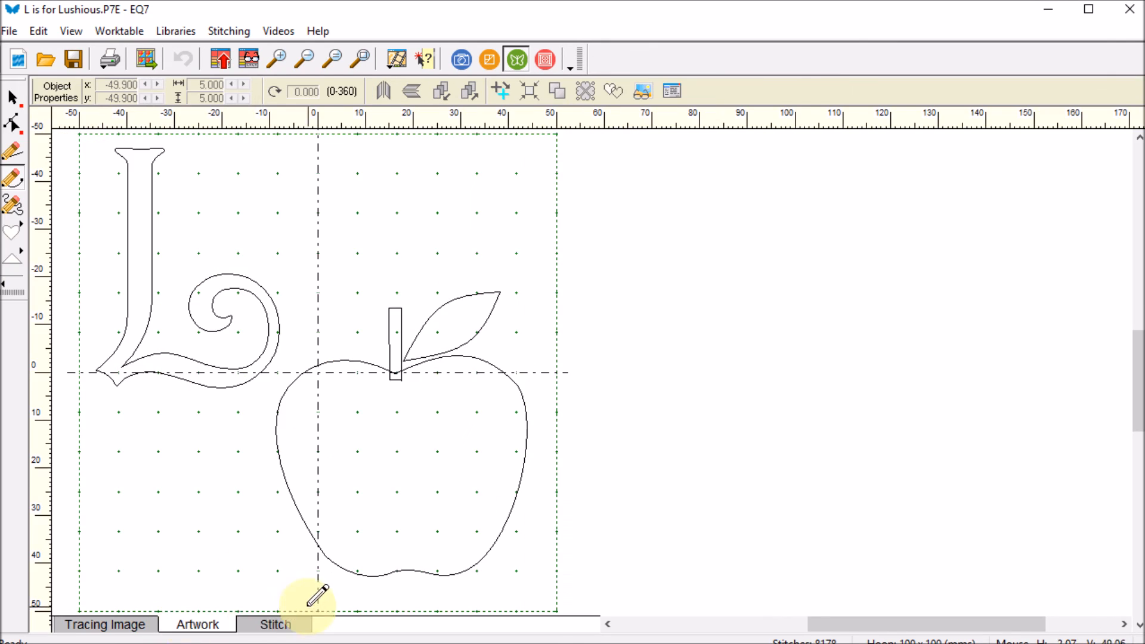
pyautogui.click(22, 226)
pyautogui.click(19, 253)
pyautogui.click(21, 253)
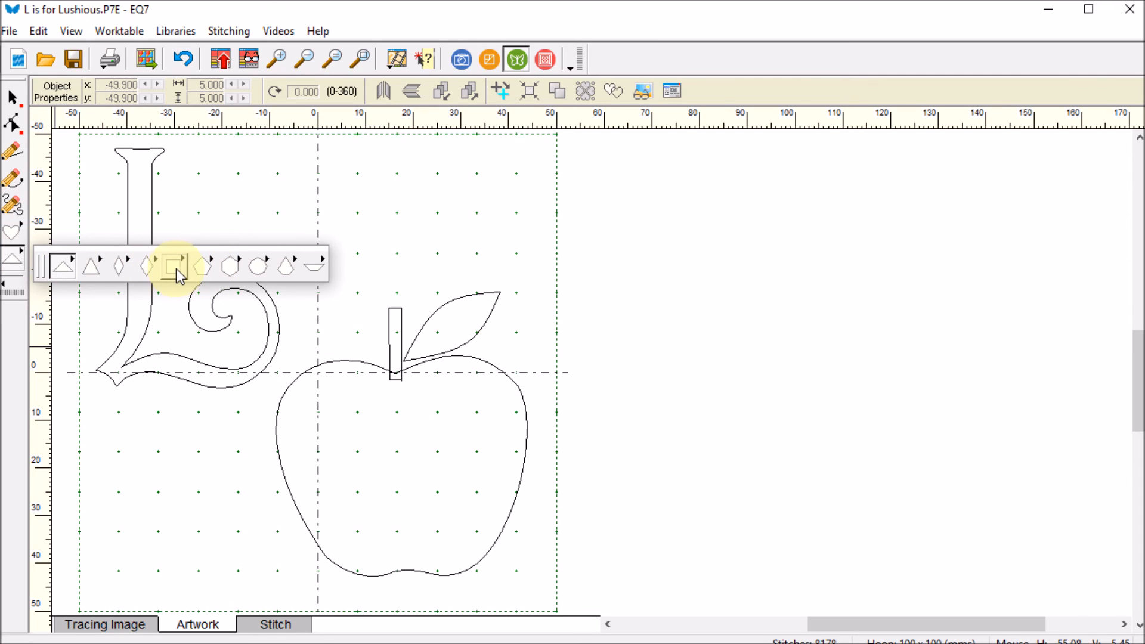
pyautogui.click(176, 268)
pyautogui.moveTo(96, 145); pyautogui.dragTo(544, 601)
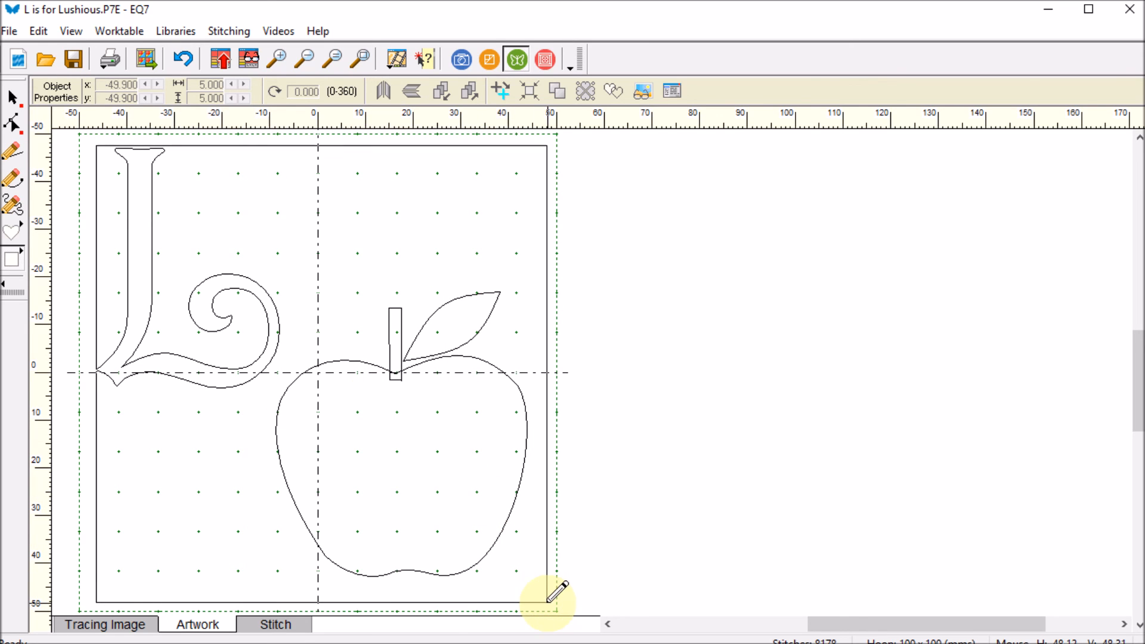
# Remove the fill stitching from the square frame in the stitch view by applying No fill stitch.
pyautogui.click(283, 628)
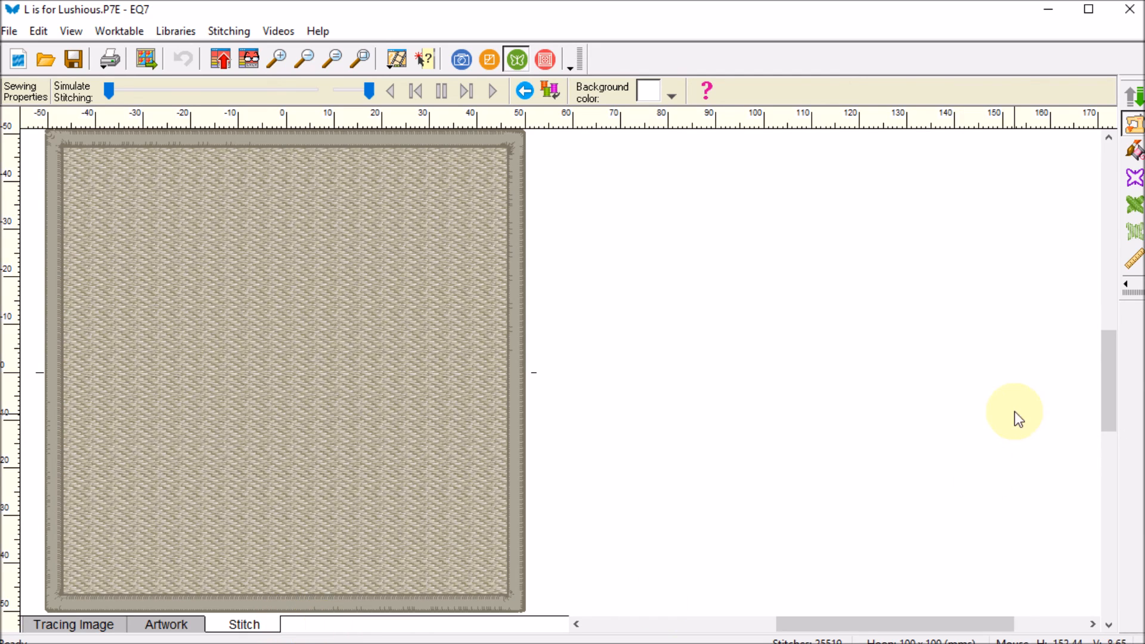
pyautogui.click(1133, 207)
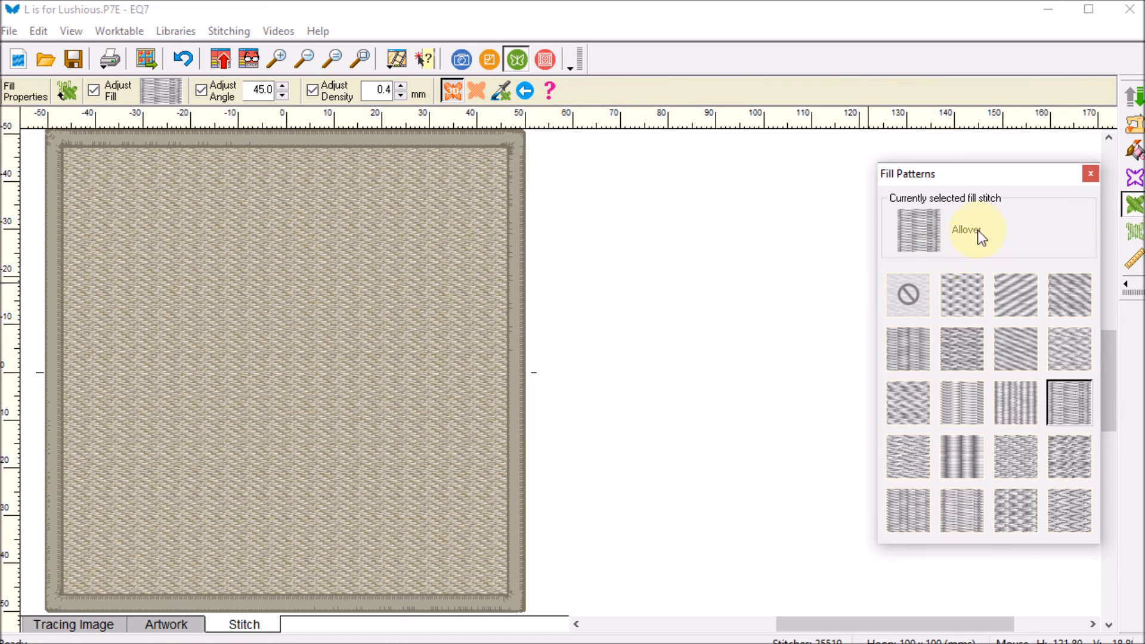
pyautogui.click(913, 298)
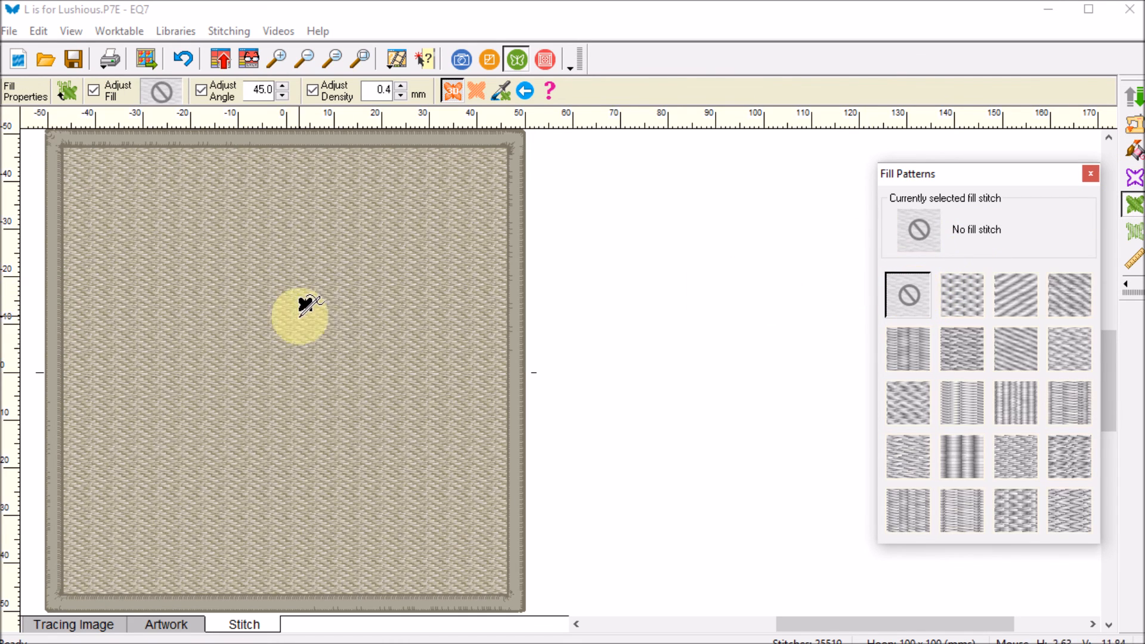
pyautogui.click(313, 302)
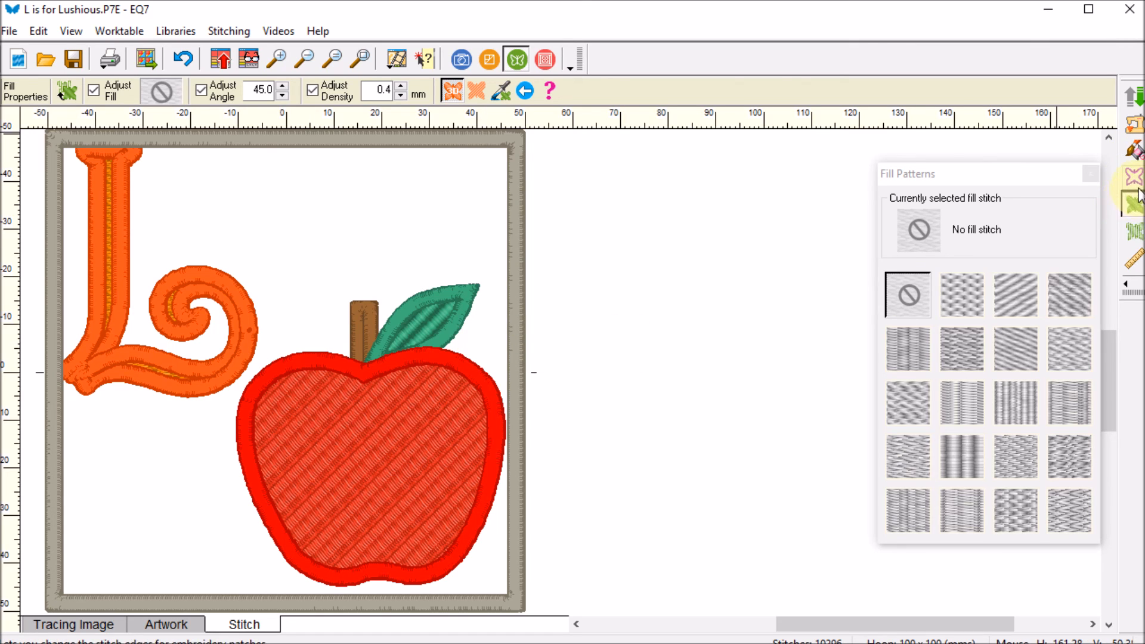
# Apply a Run stitch edge with an 8 mm stitch length to the square frame.
pyautogui.click(1135, 177)
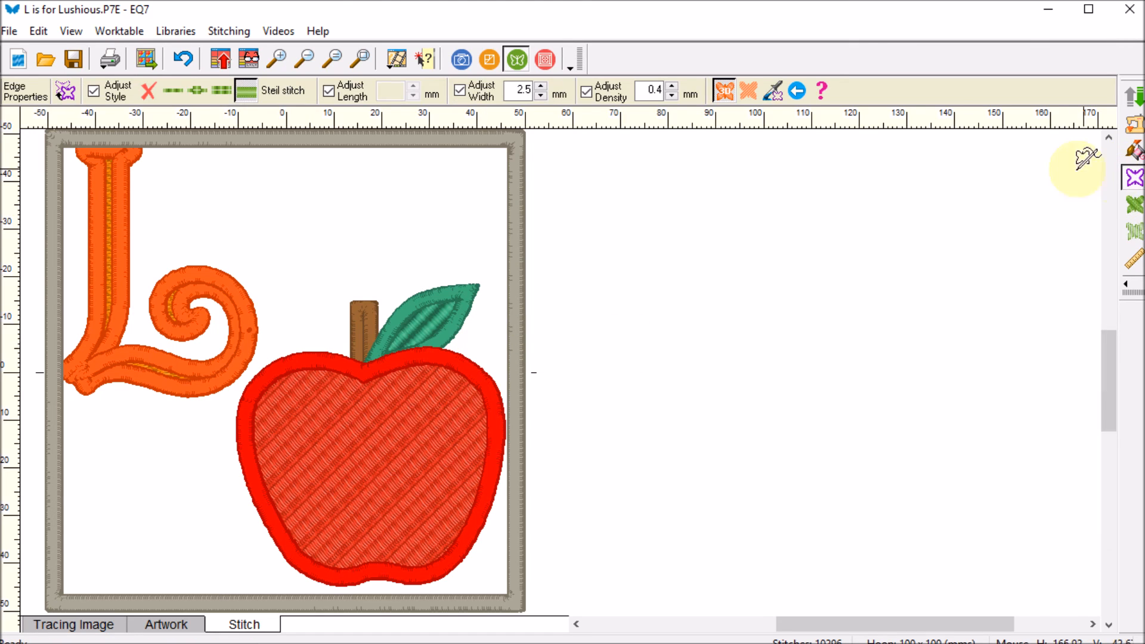
pyautogui.click(173, 90)
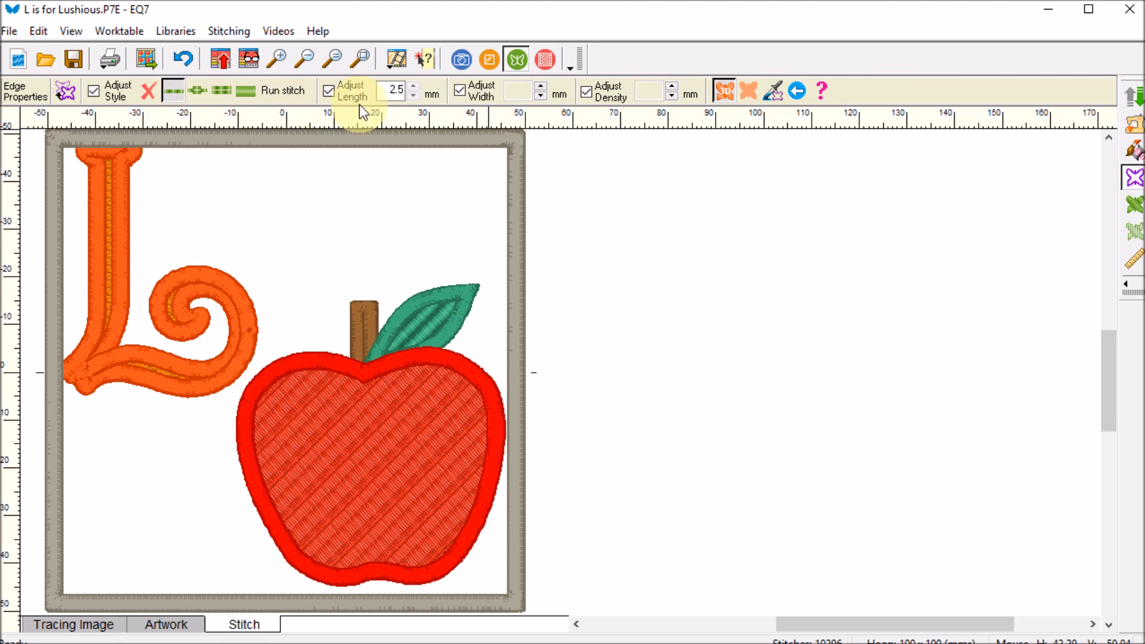
pyautogui.doubleClick(389, 89)
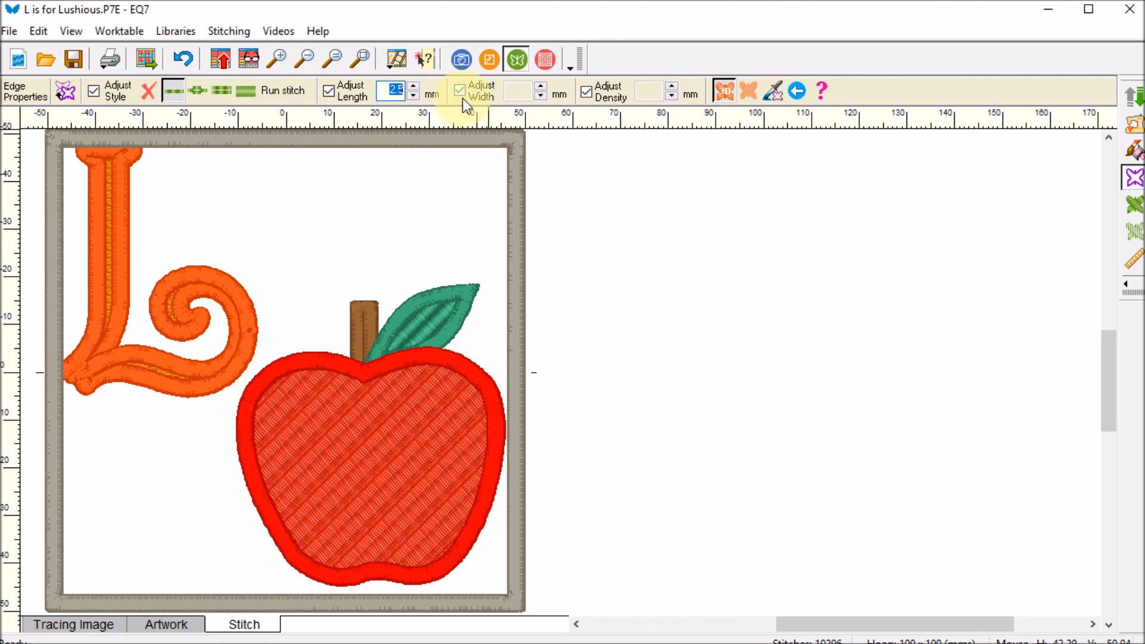
pyautogui.write('8')
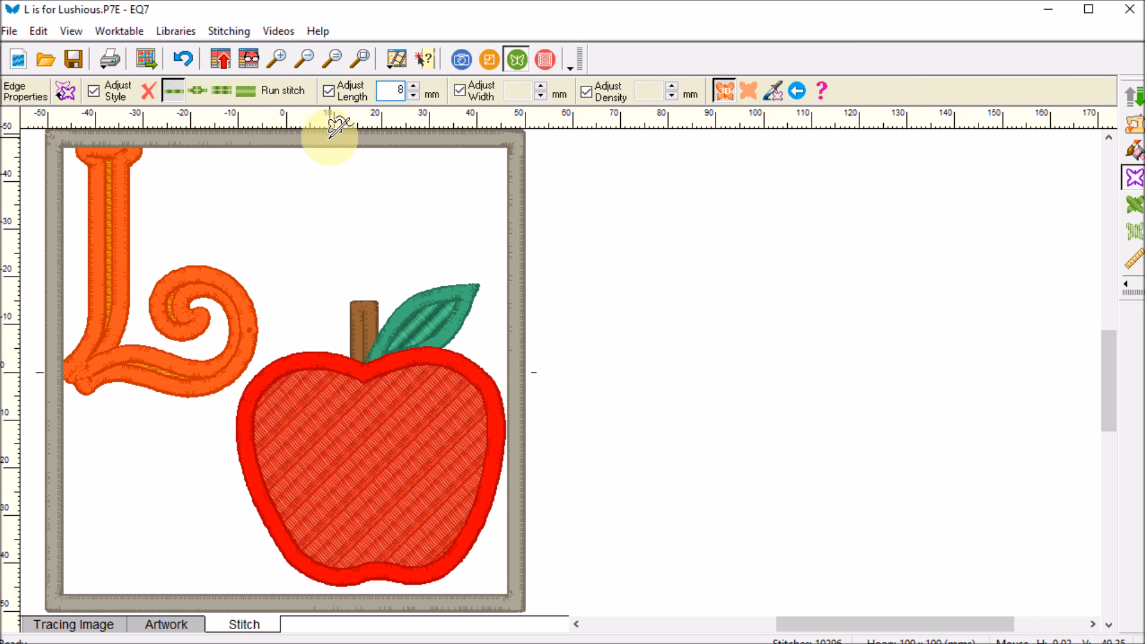
pyautogui.click(282, 135)
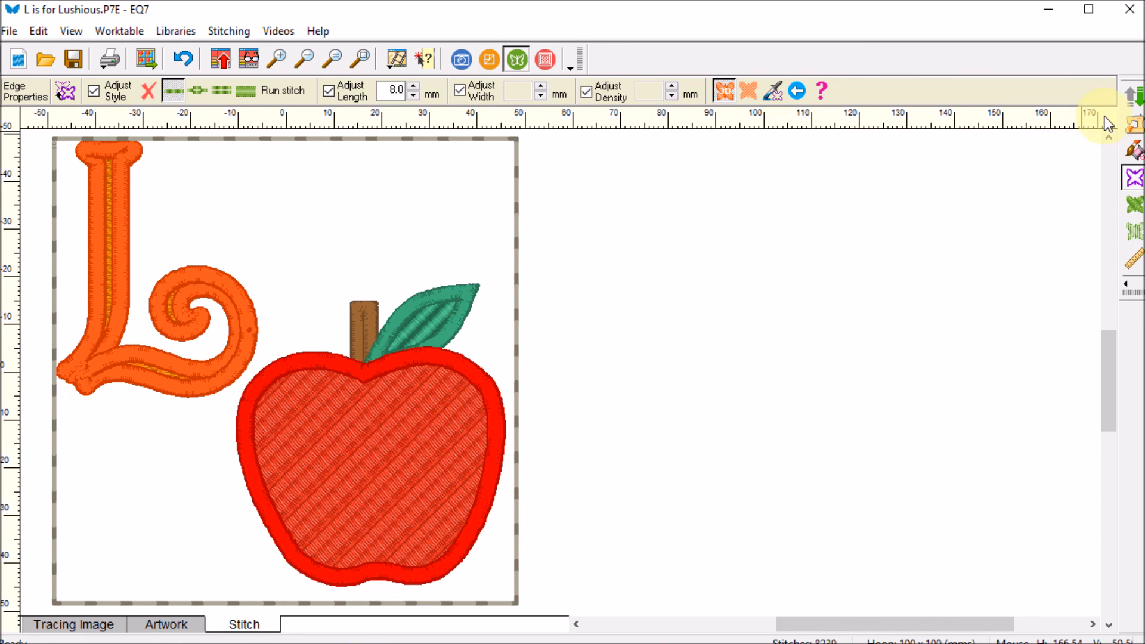
# Move the square frame to the bottom of the object order.
pyautogui.click(1133, 98)
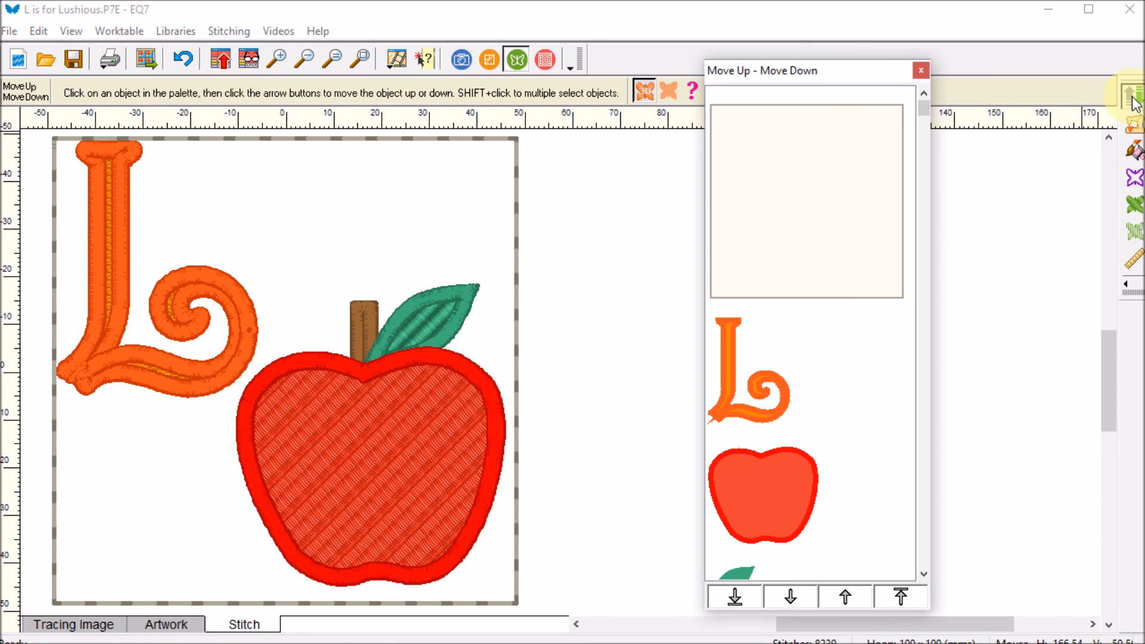
pyautogui.click(766, 226)
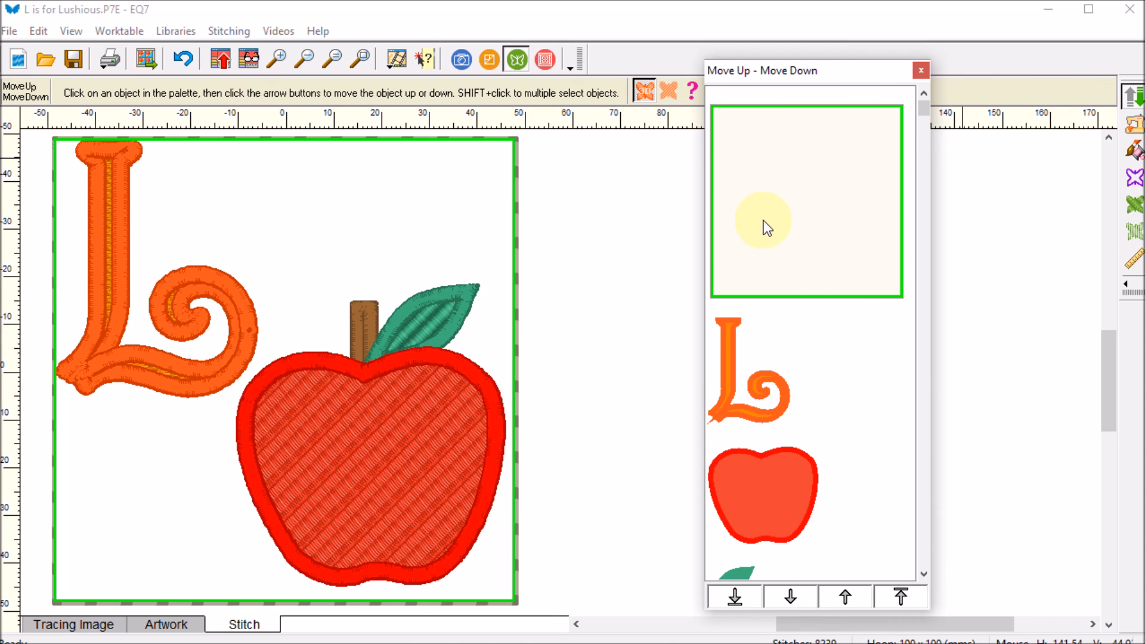
pyautogui.click(735, 600)
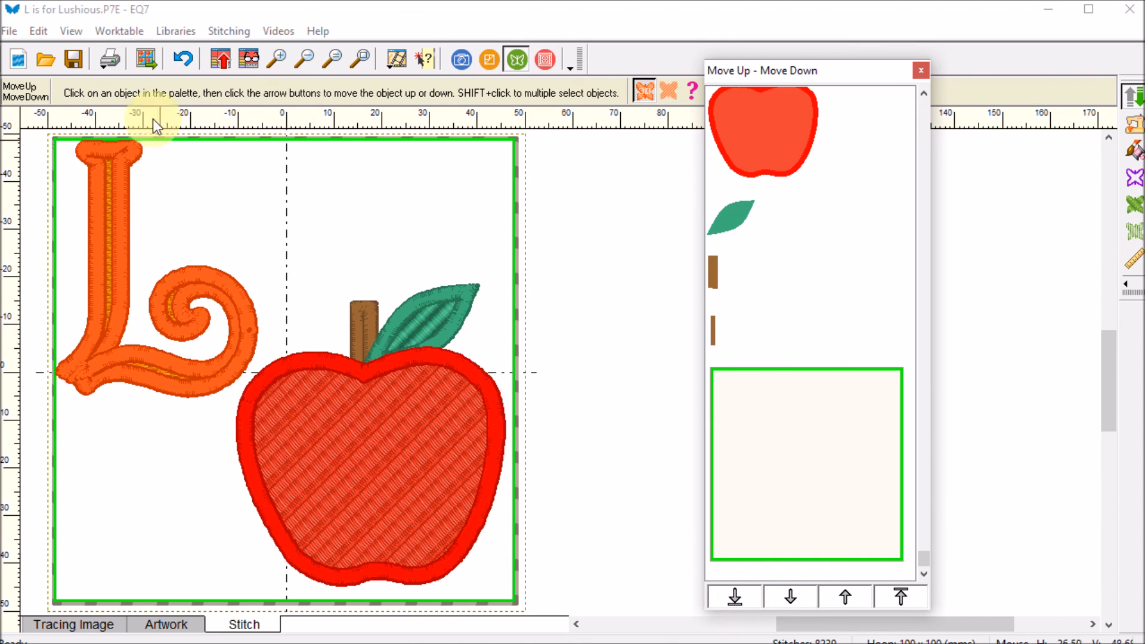
# Add the framed letter and apple design to the Sketchbook and export it as the stitching file L Apple3.PES in the Emb folder.
pyautogui.click(220, 60)
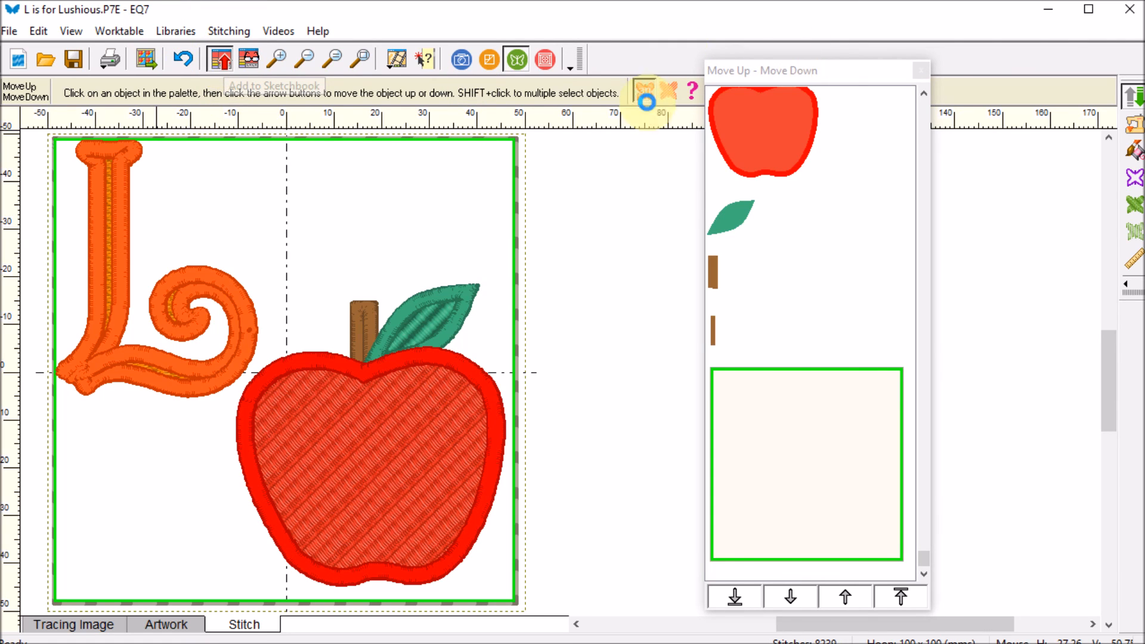
pyautogui.click(233, 34)
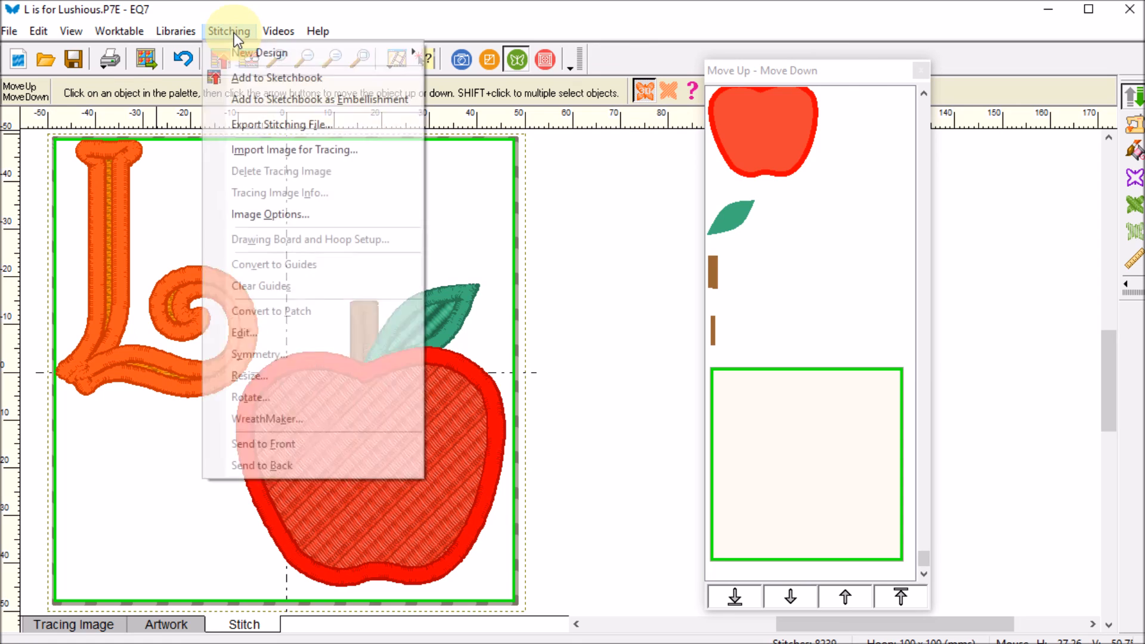
pyautogui.click(310, 125)
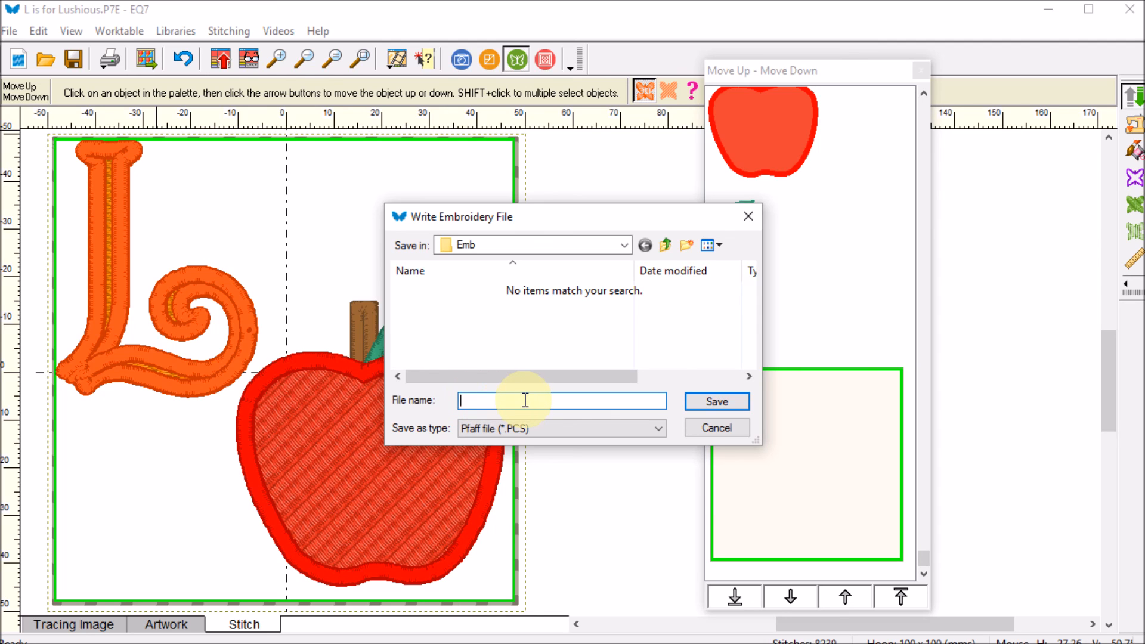
pyautogui.write('L A')
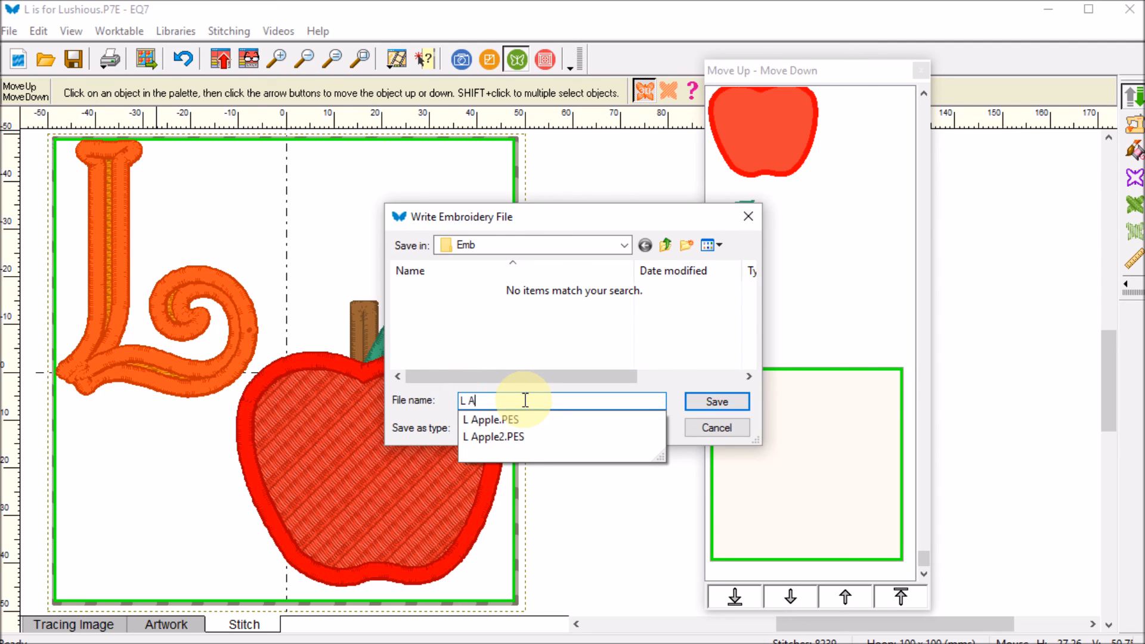
pyautogui.write('p')
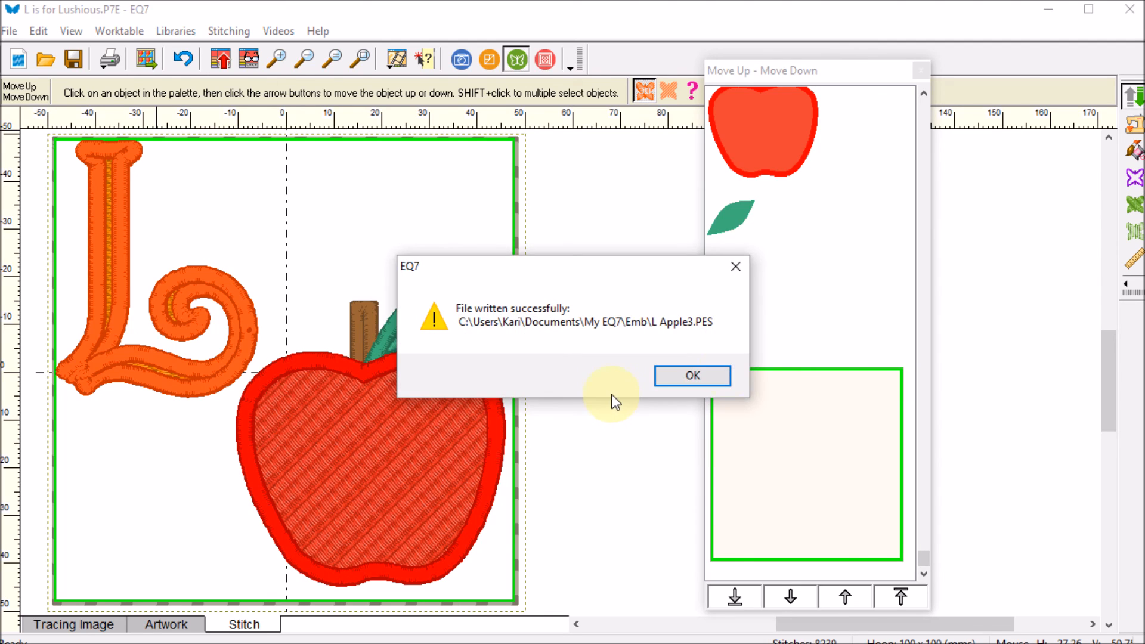
pyautogui.click(691, 378)
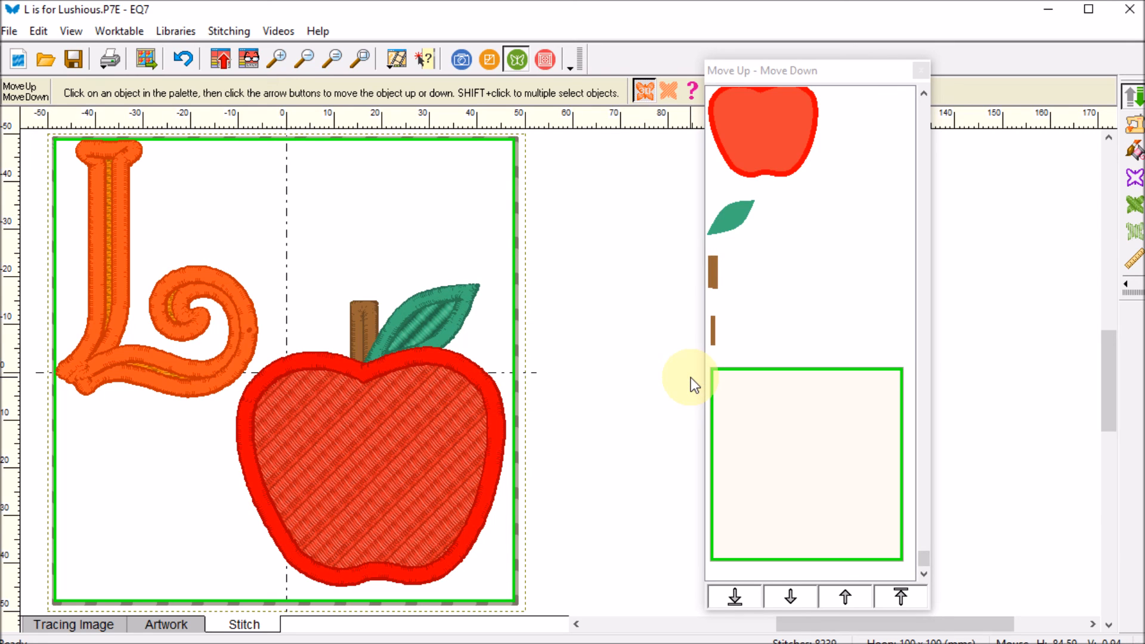